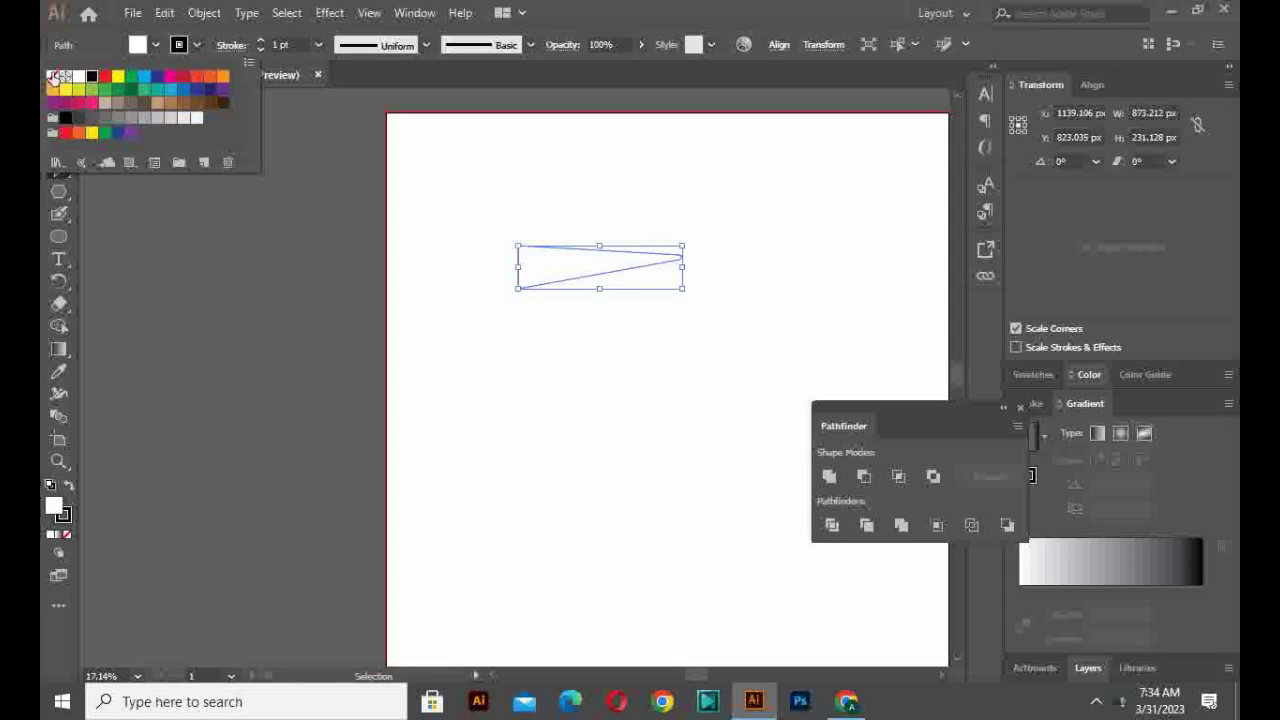
Step: Remove the stroke from the tapered path and fill it with green
click(52, 76)
click(155, 44)
click(155, 44)
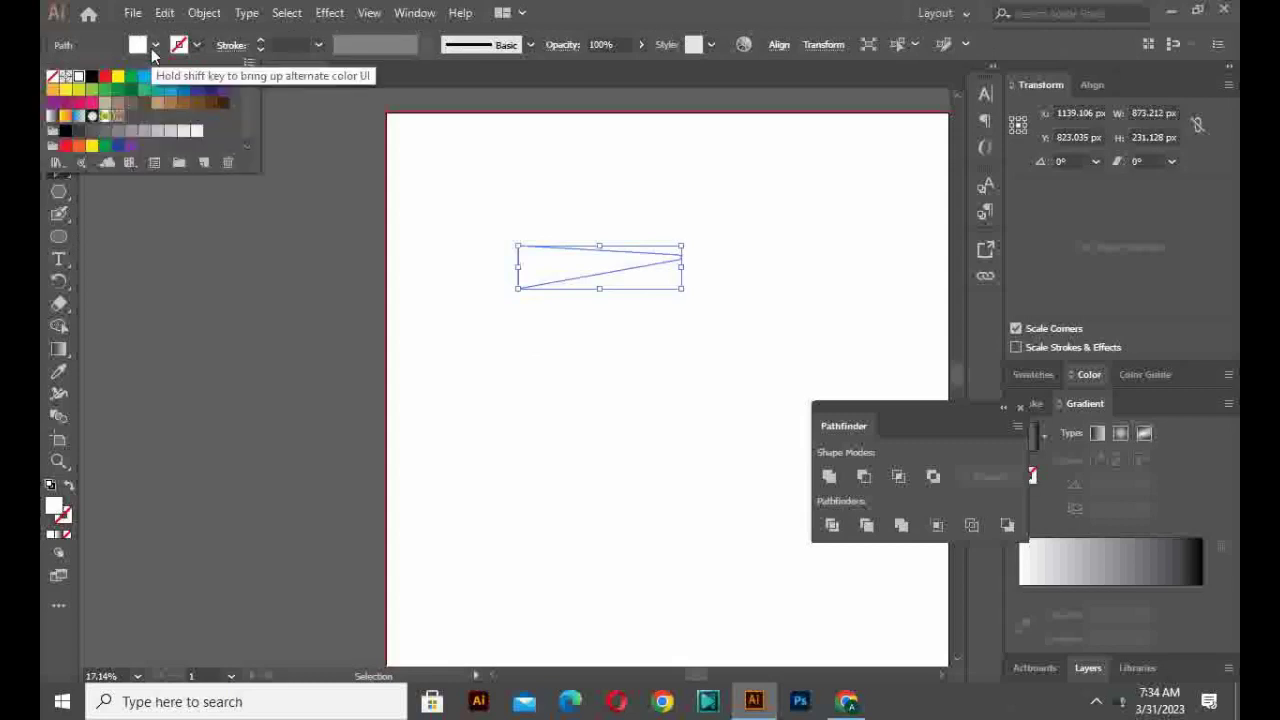
click(106, 90)
click(578, 320)
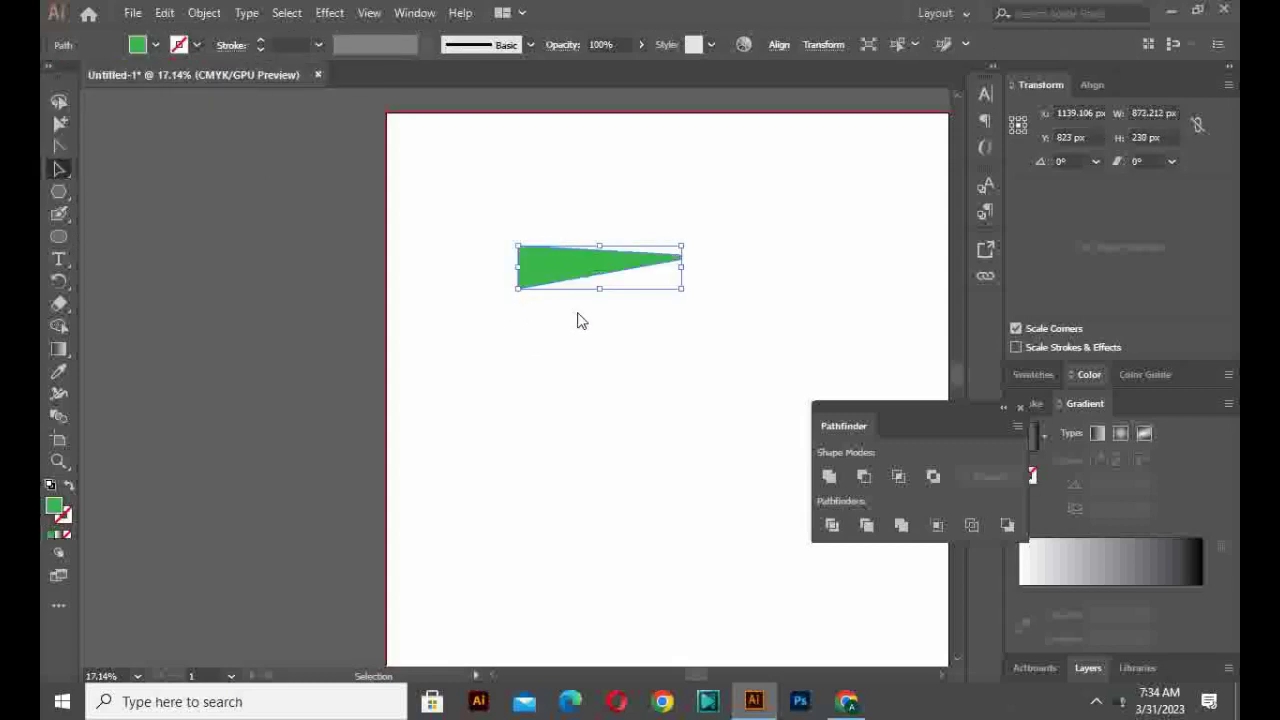
Step: Bend the green shape's lower, upper and blunt-end edges with the Curvature tool into a curved chili body
right_click(51, 176)
click(150, 214)
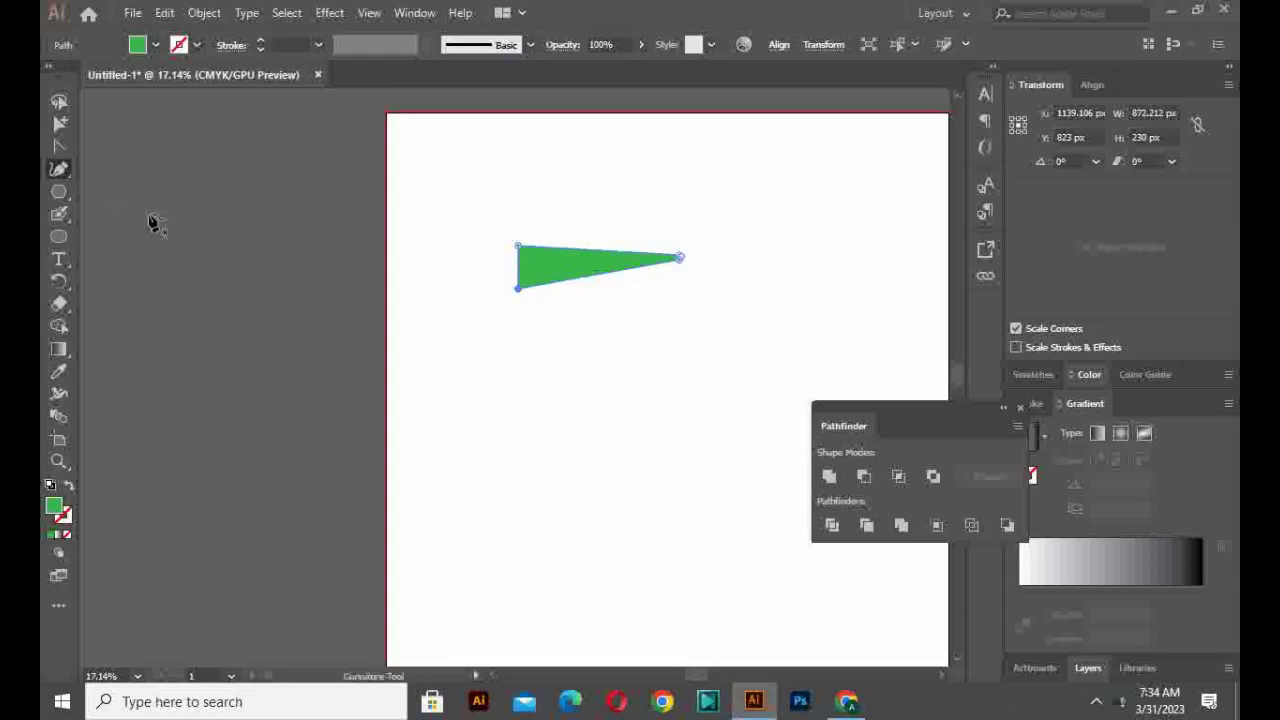
drag(594, 285, 597, 300)
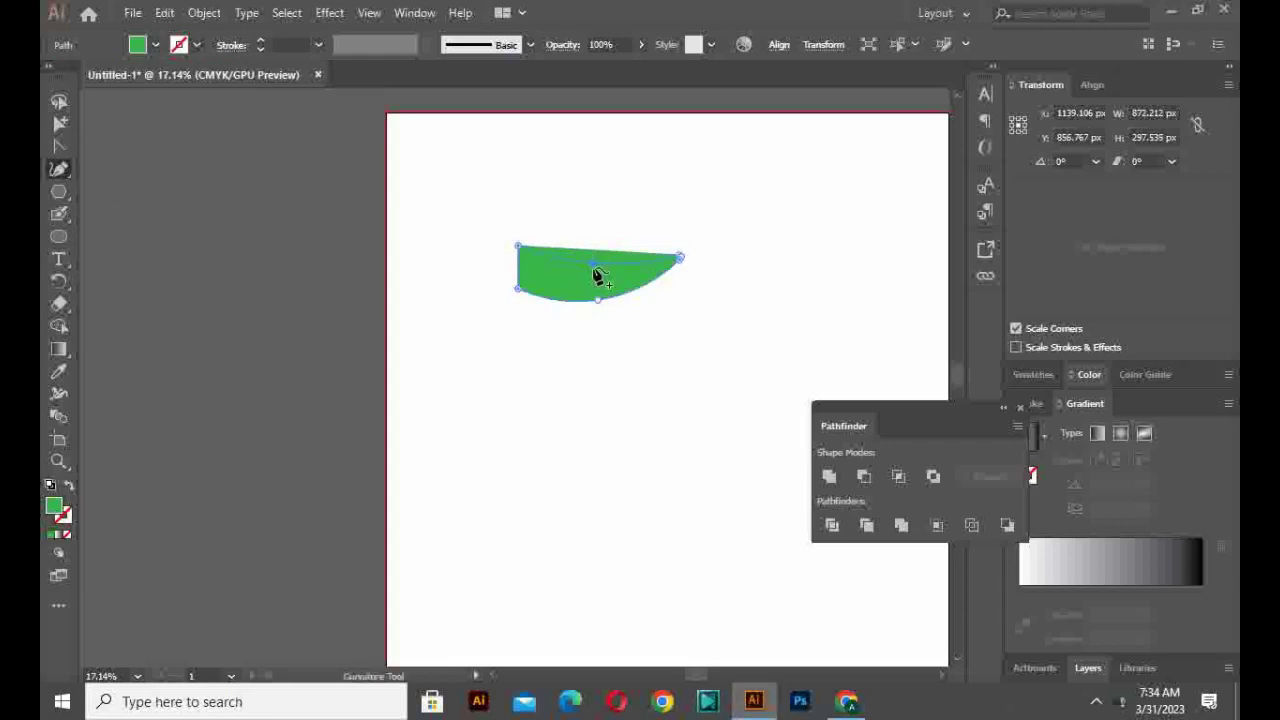
drag(594, 252, 508, 278)
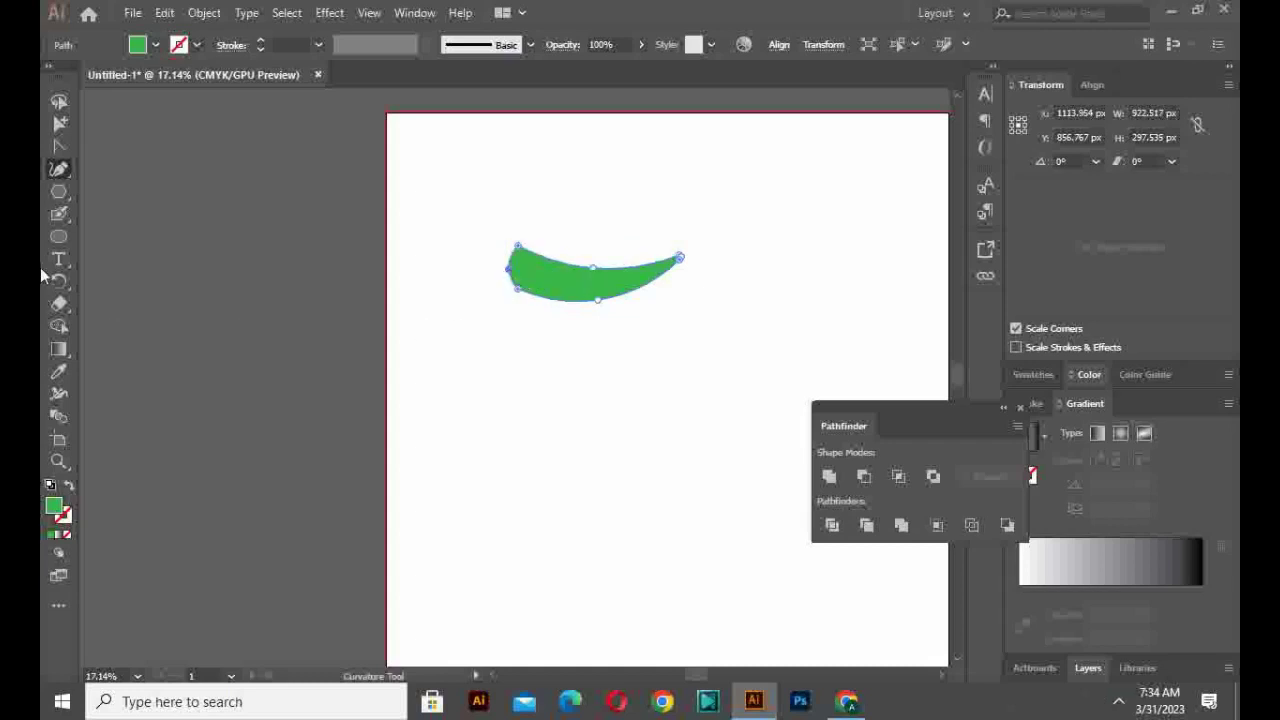
Step: Move the chili body slightly down and rotate it to about 298° so its tip points diagonally downward
right_click(58, 169)
click(106, 257)
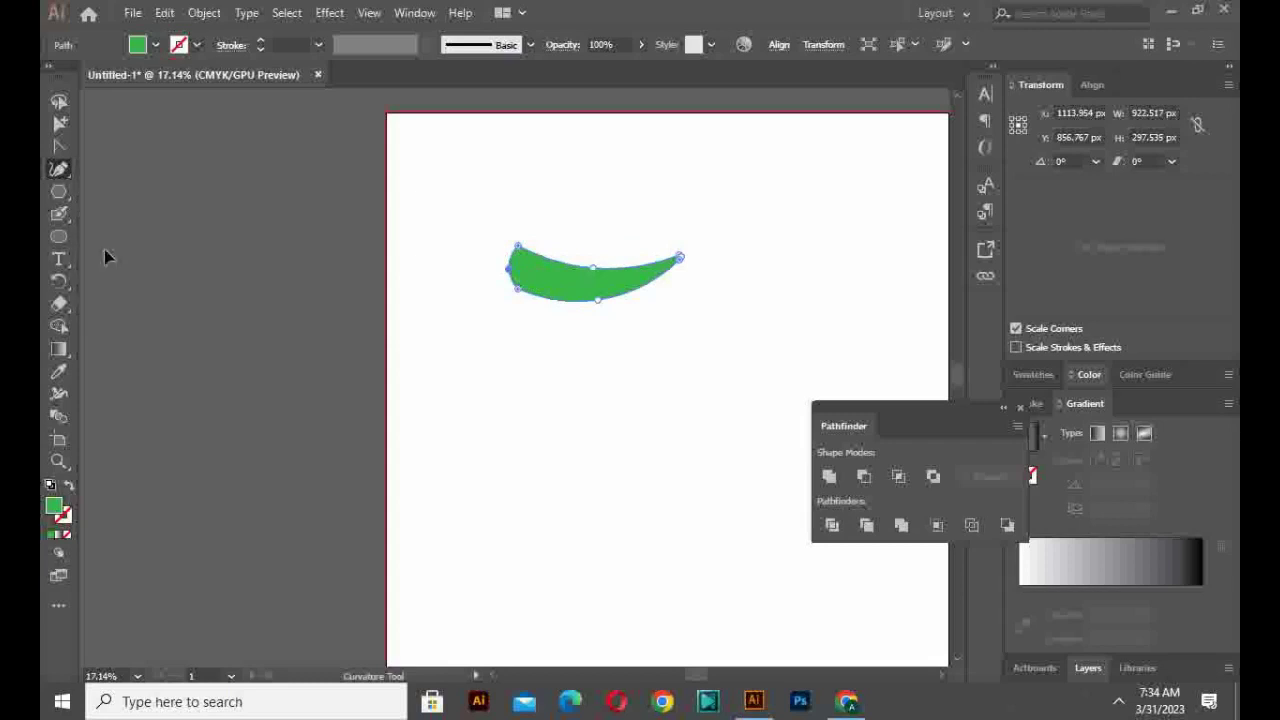
click(487, 367)
drag(586, 304, 591, 349)
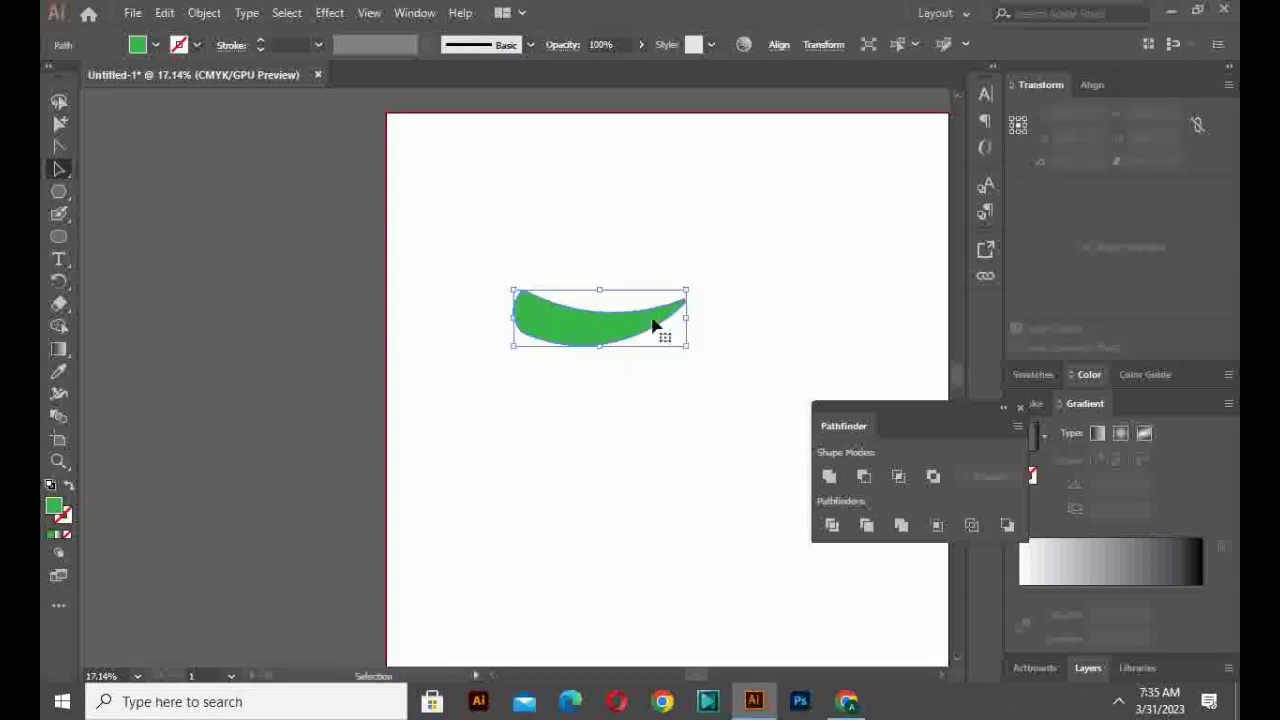
drag(682, 281, 668, 384)
Step: Draw a closed stem and jagged cap above the chili body with the Pen tool, about 241 by 385 px
click(71, 194)
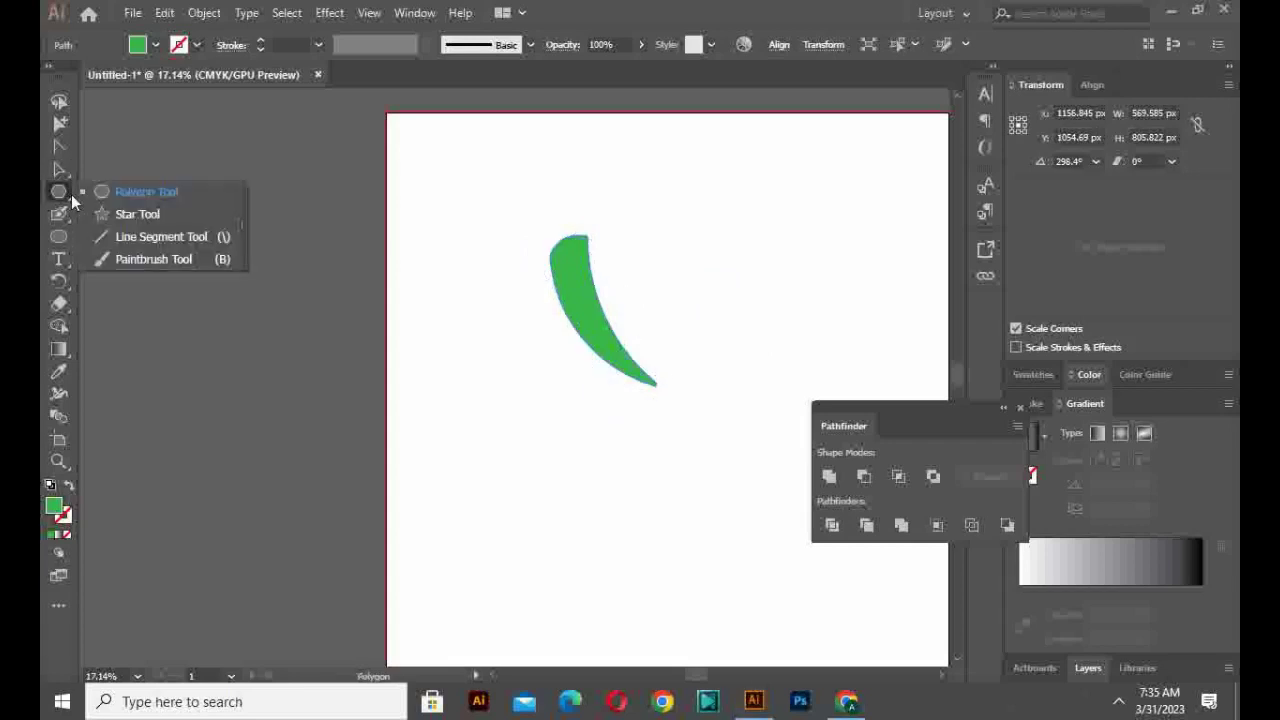
click(61, 169)
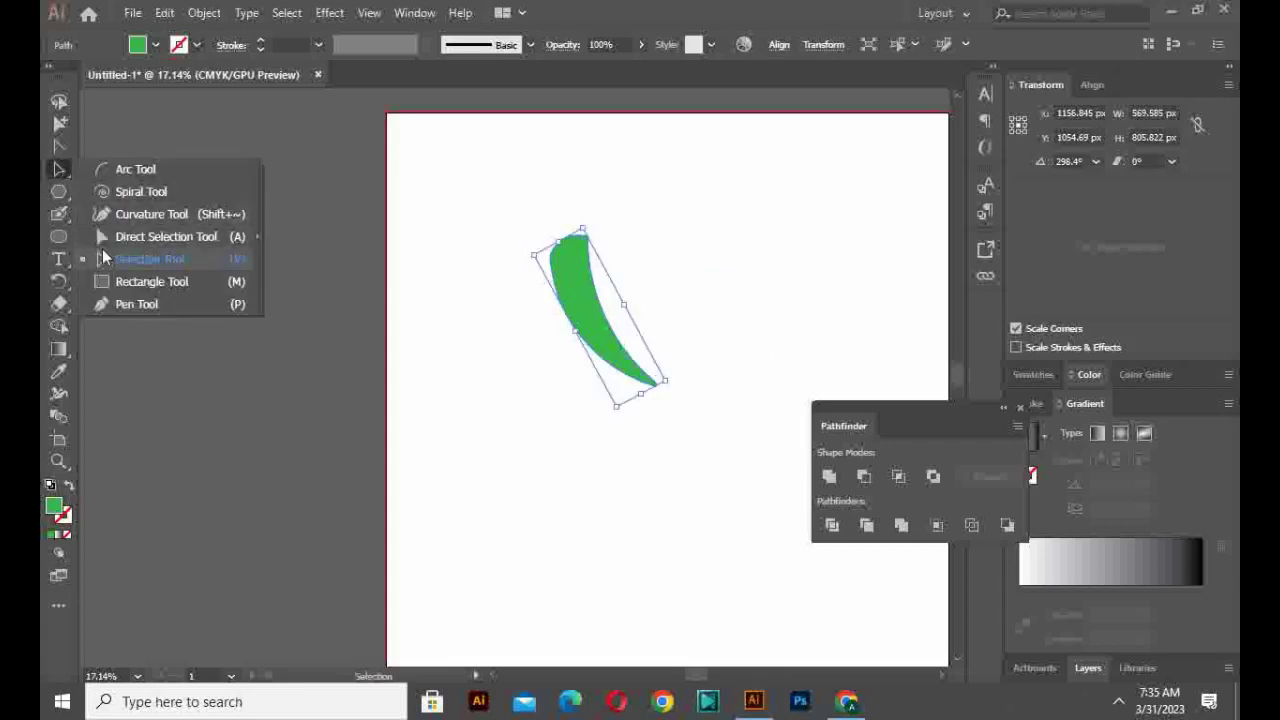
click(124, 305)
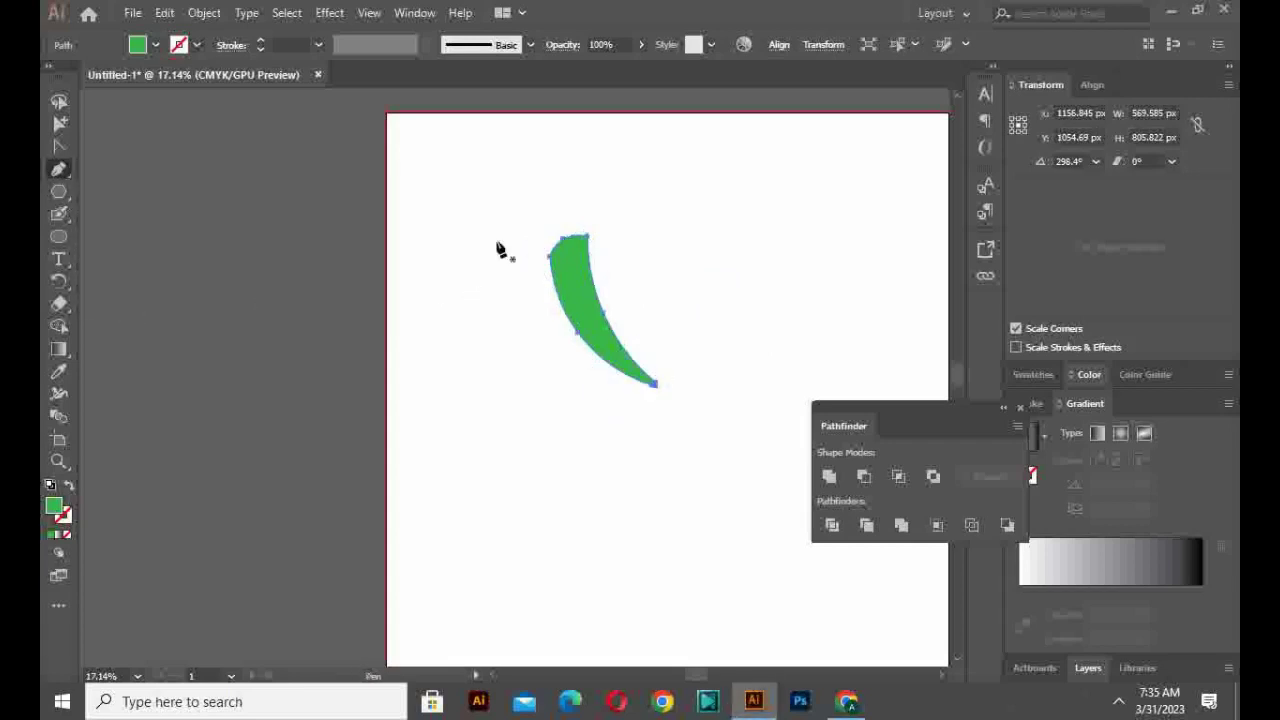
drag(549, 180, 557, 186)
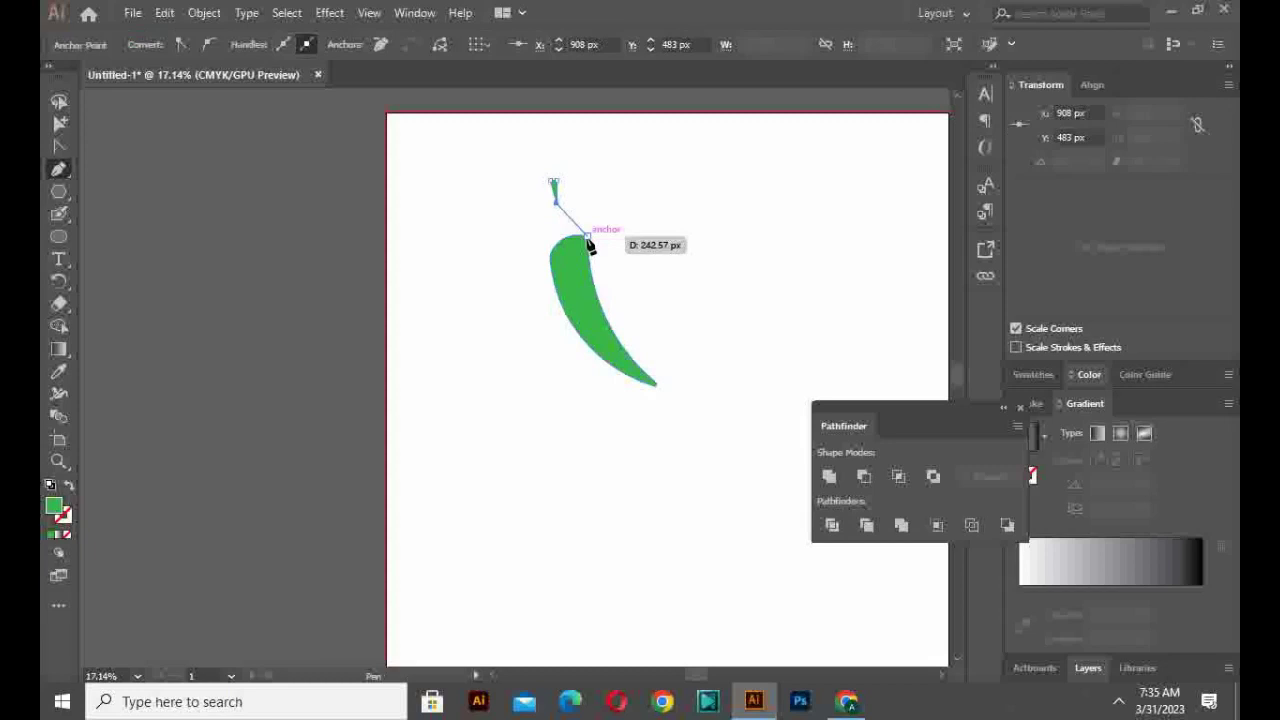
drag(588, 242, 551, 186)
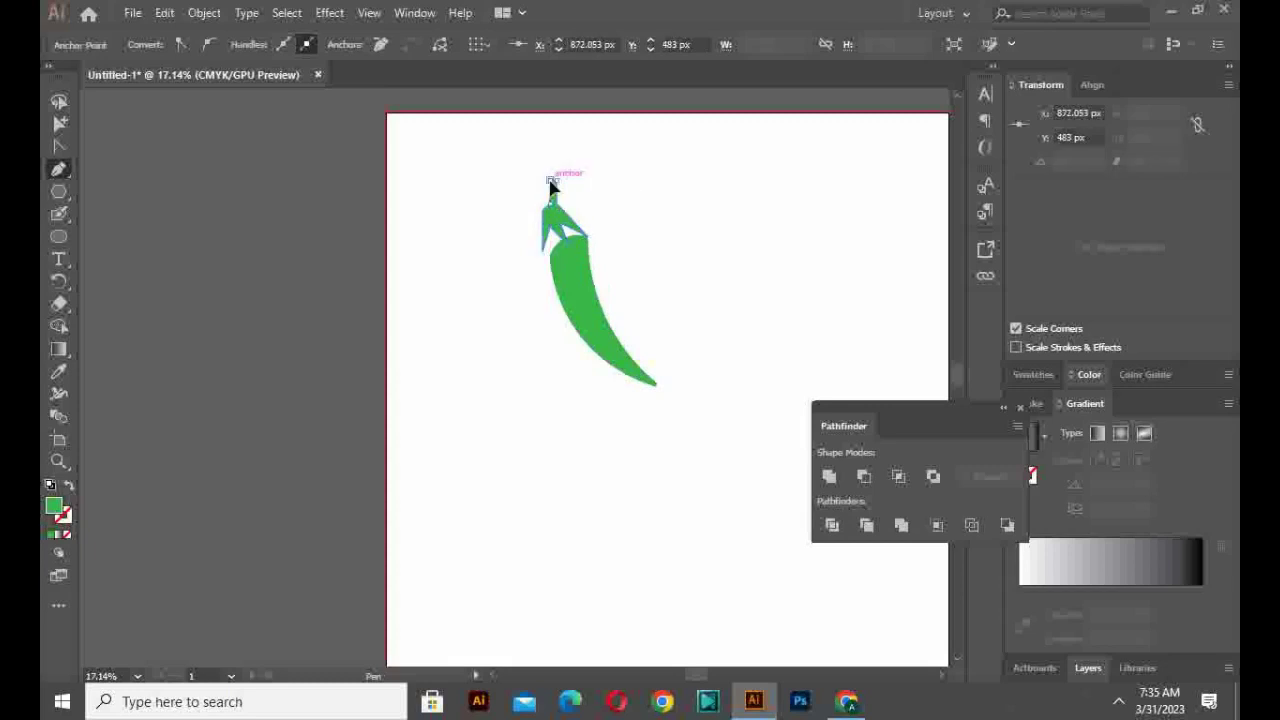
click(551, 184)
Step: Move the stem cap onto the blunt end of the chili body and fill it with a darker green
drag(60, 171, 138, 263)
drag(548, 238, 556, 256)
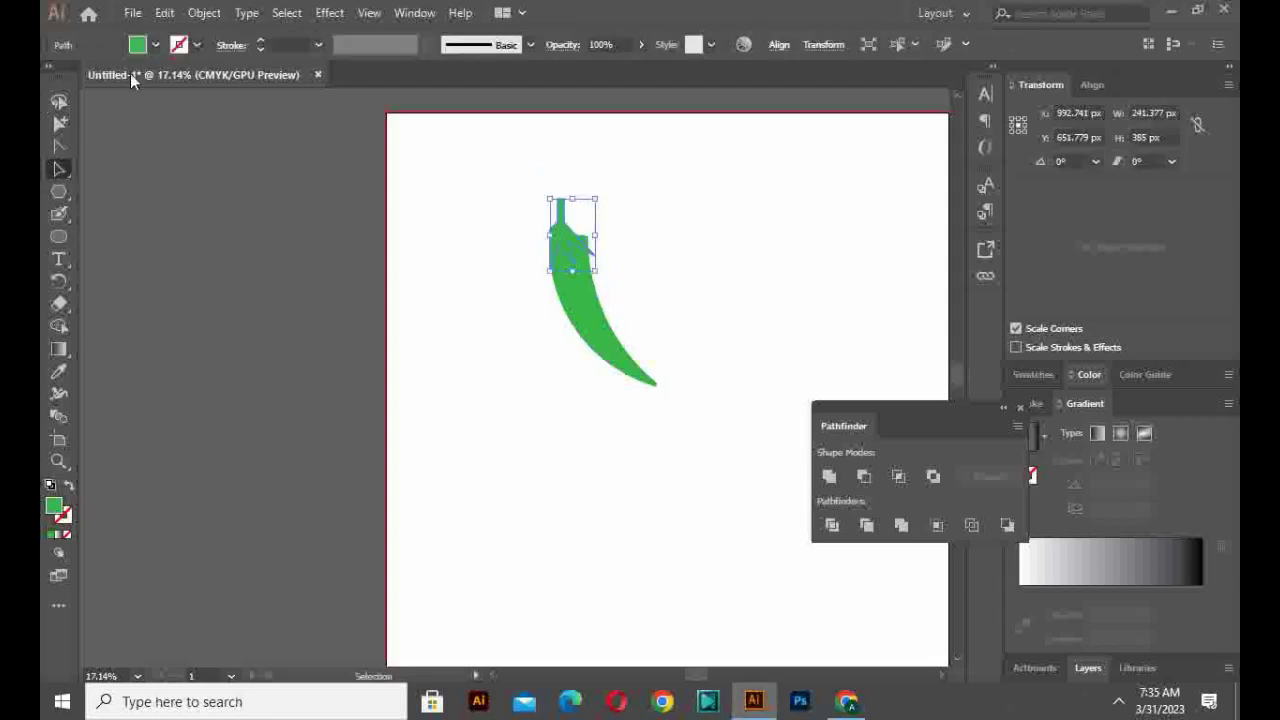
click(142, 50)
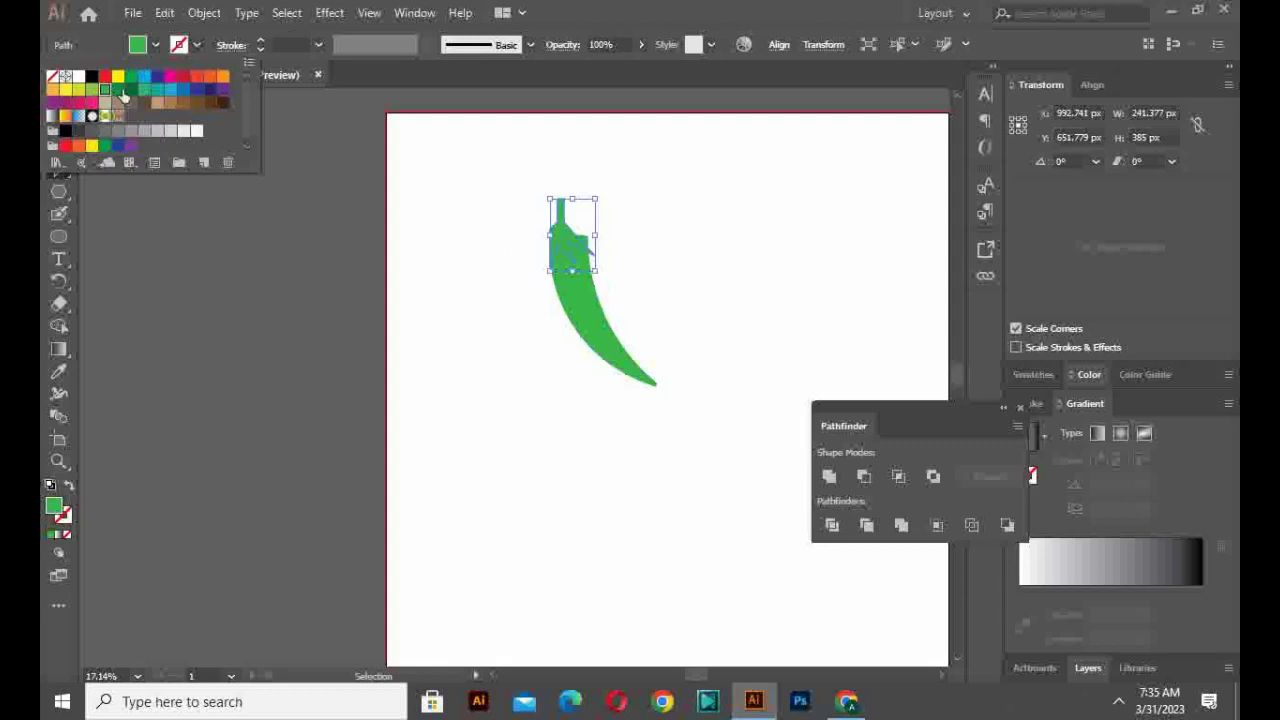
click(121, 92)
click(640, 246)
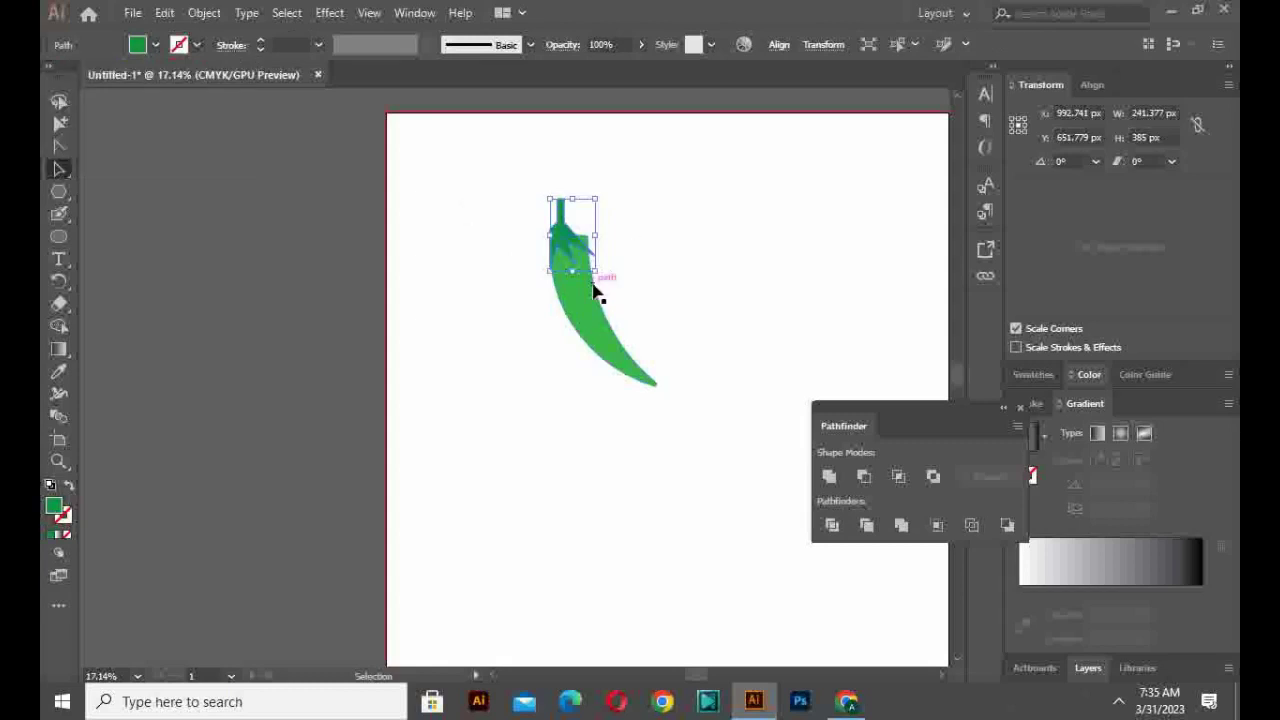
Step: Reshape the chili body with the Curvature tool, tucking its upper corner under the cap and bulging its right edge outward
click(594, 286)
click(64, 190)
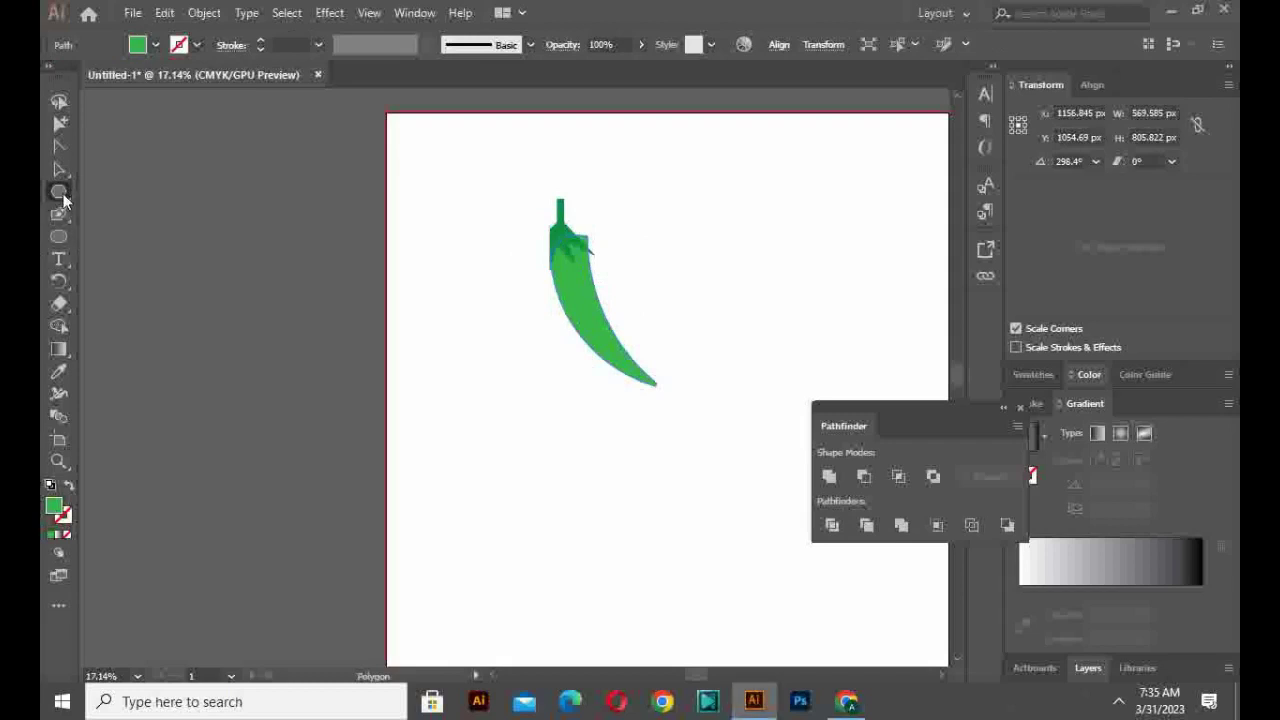
click(60, 192)
click(60, 170)
click(64, 185)
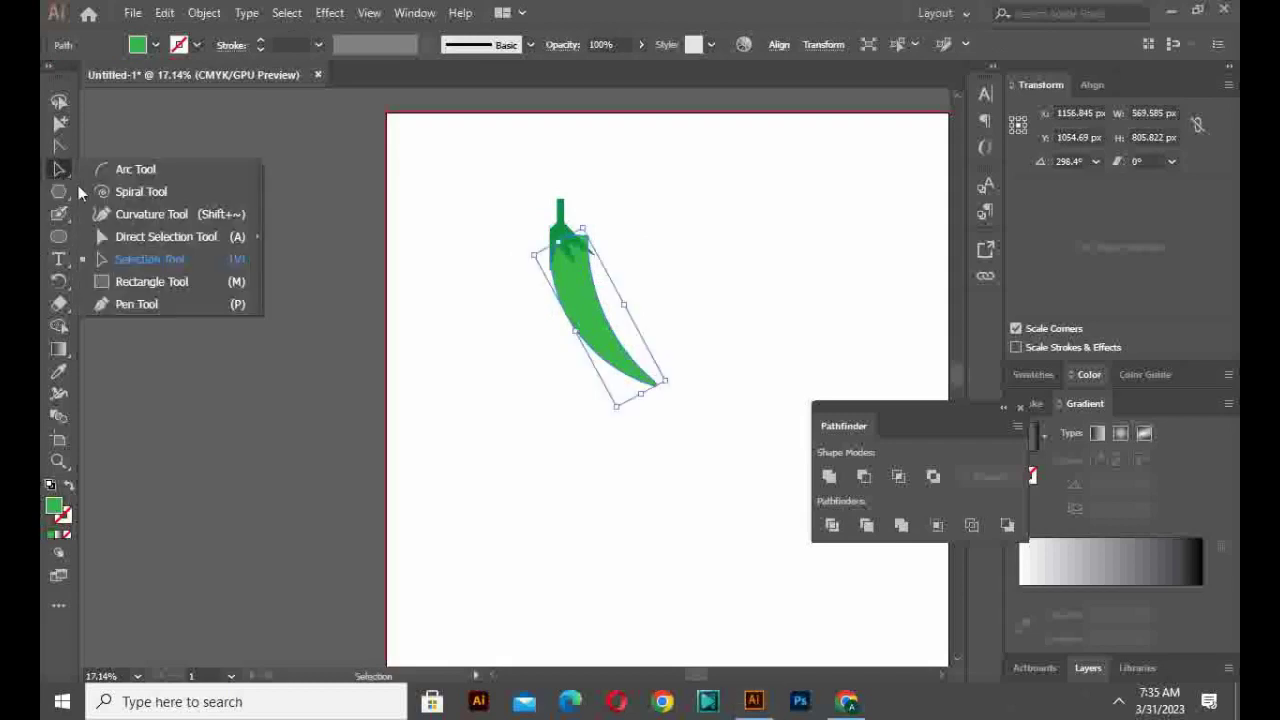
click(119, 296)
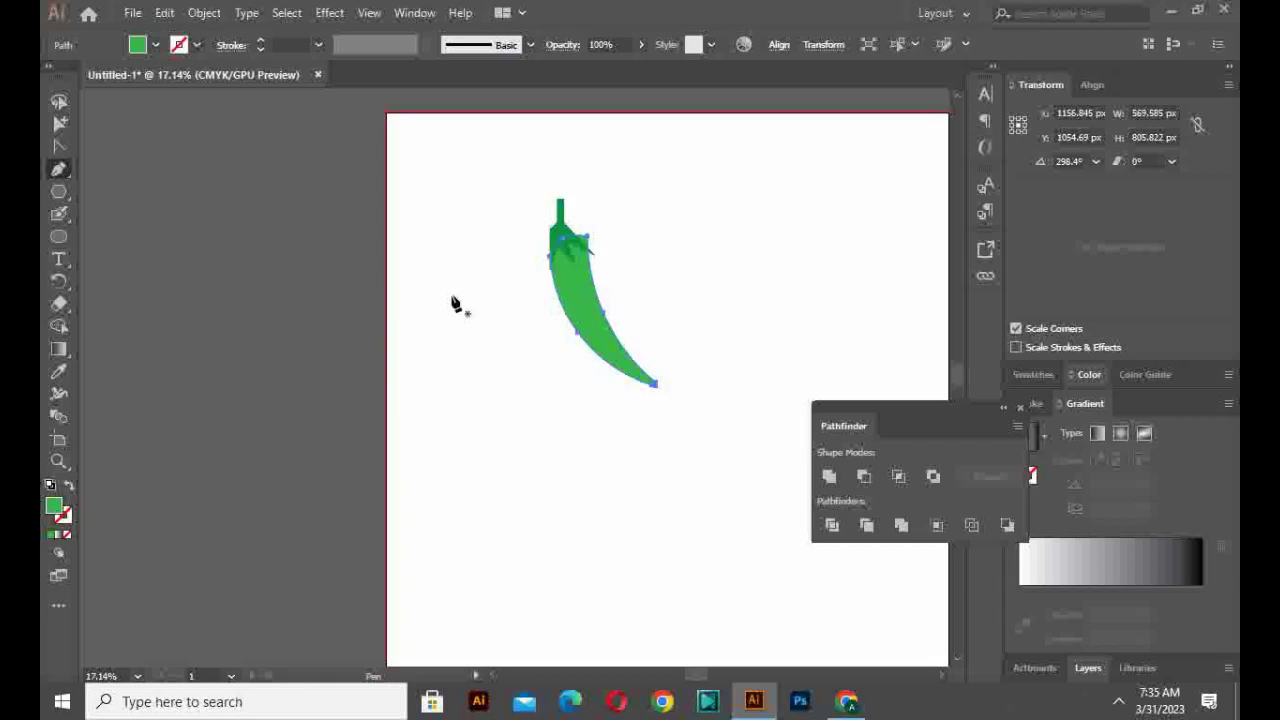
click(55, 188)
click(140, 213)
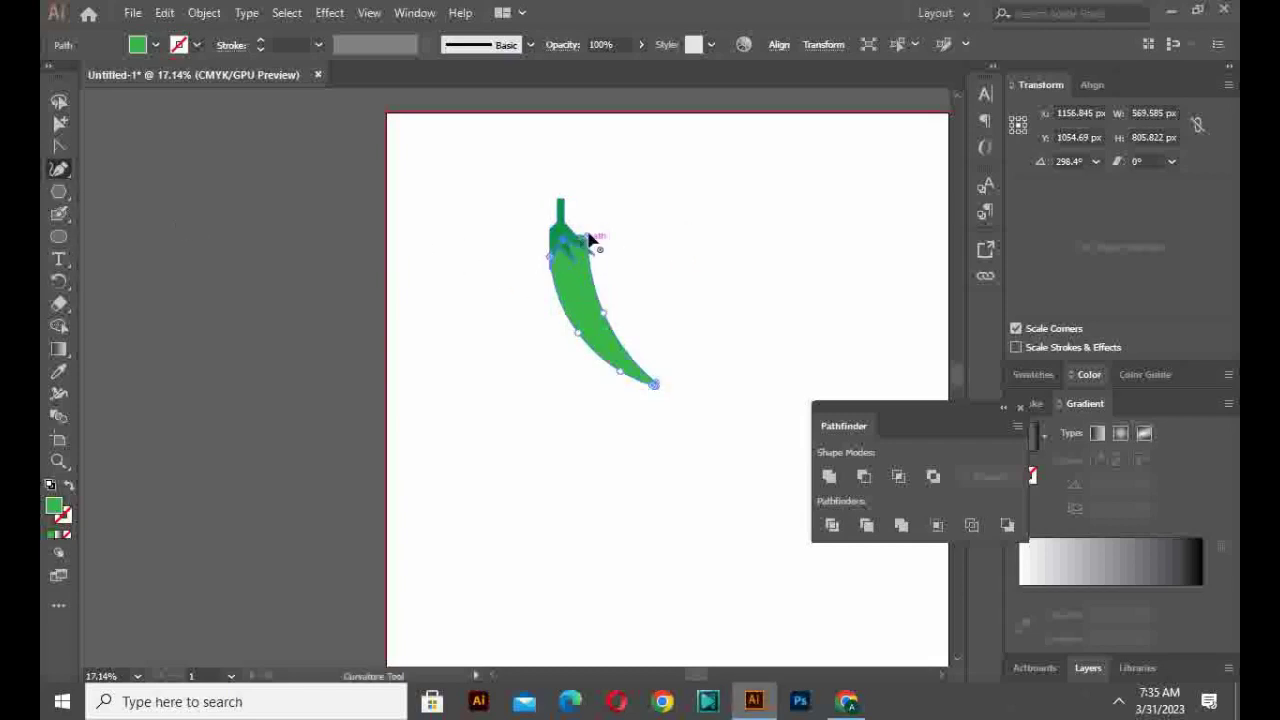
mouse_move(590, 238)
mouse_down()
mouse_move(563, 216)
mouse_move(566, 234)
mouse_up()
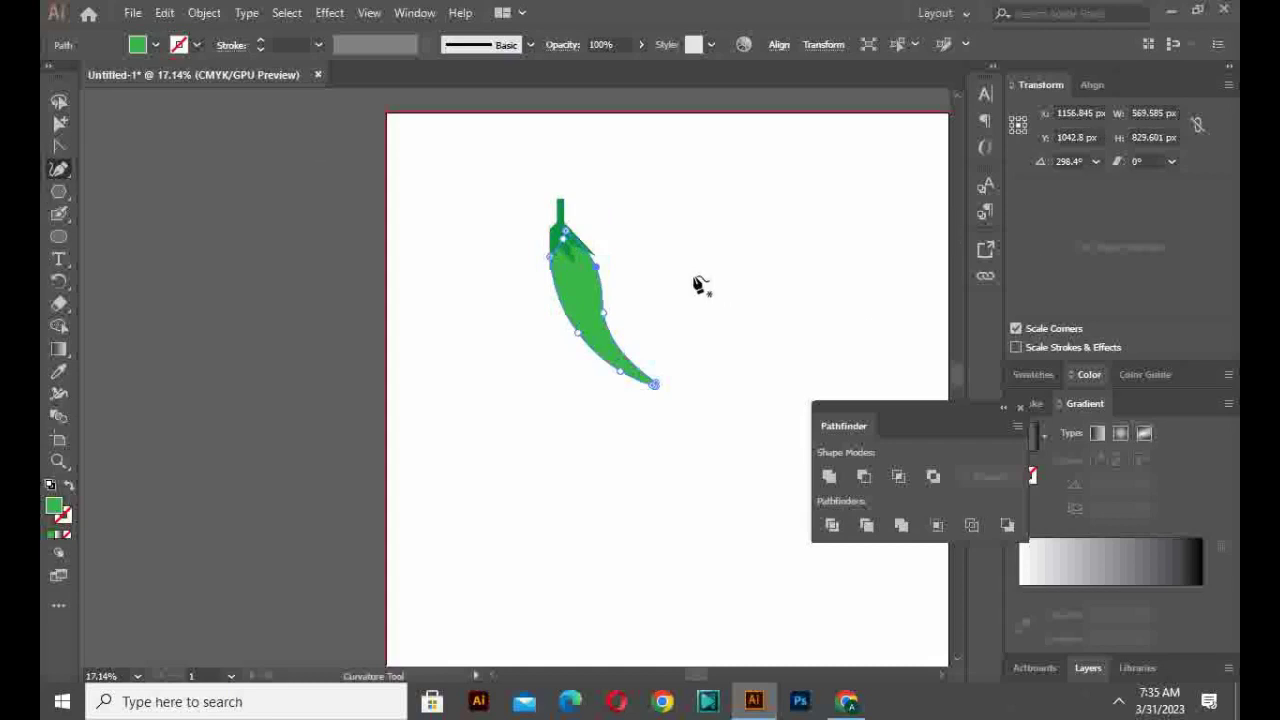
drag(604, 313, 596, 257)
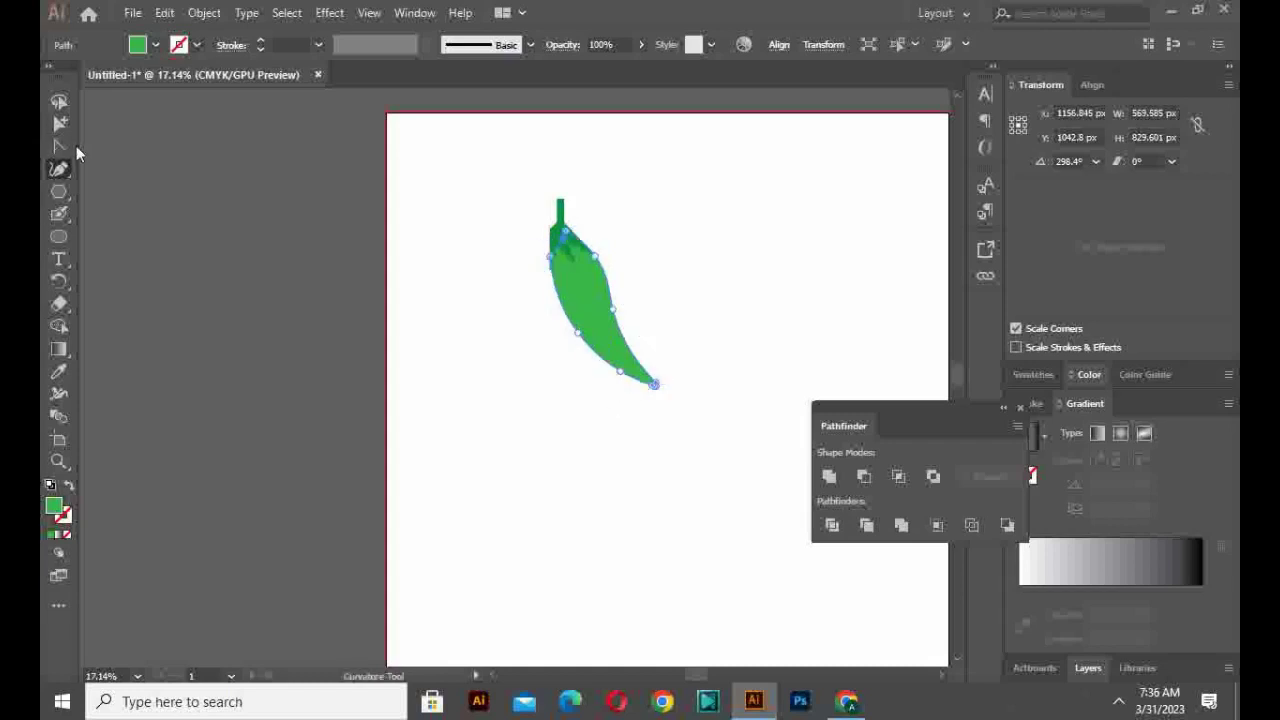
Step: Refine the curve of the chili body's upper right edge by adjusting an anchor handle with Direct Selection
right_click(64, 169)
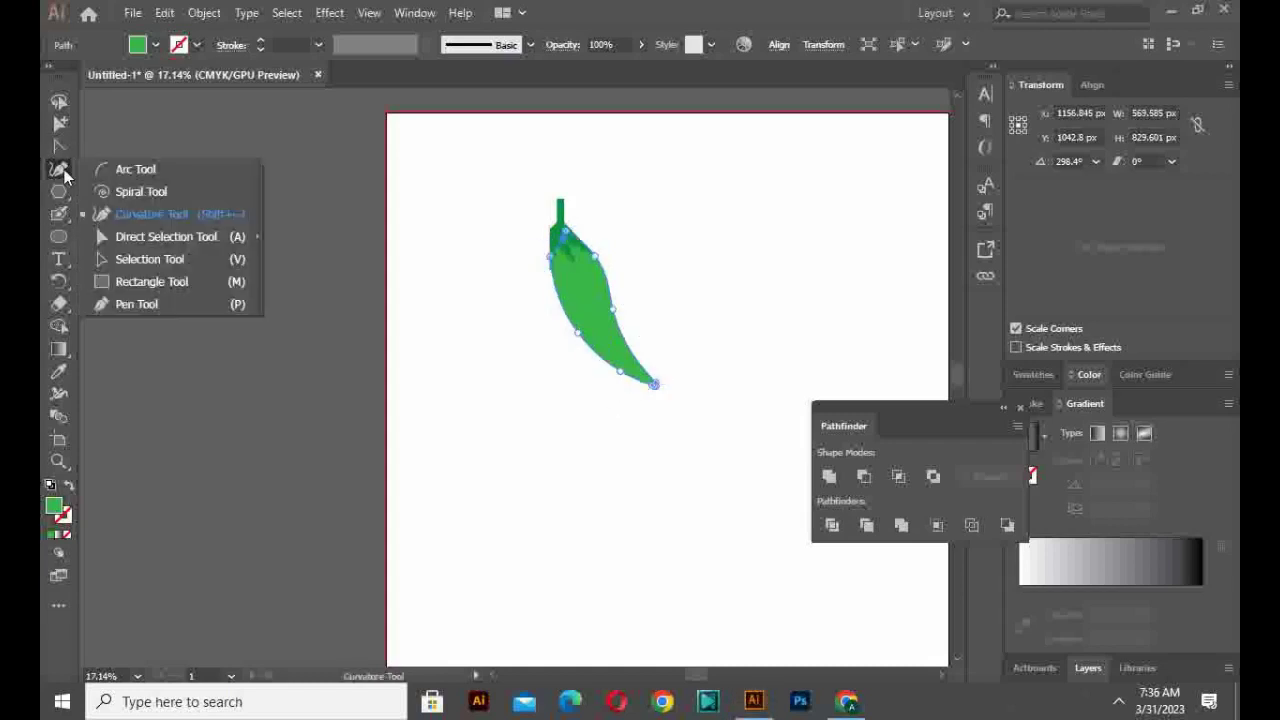
click(127, 240)
click(680, 246)
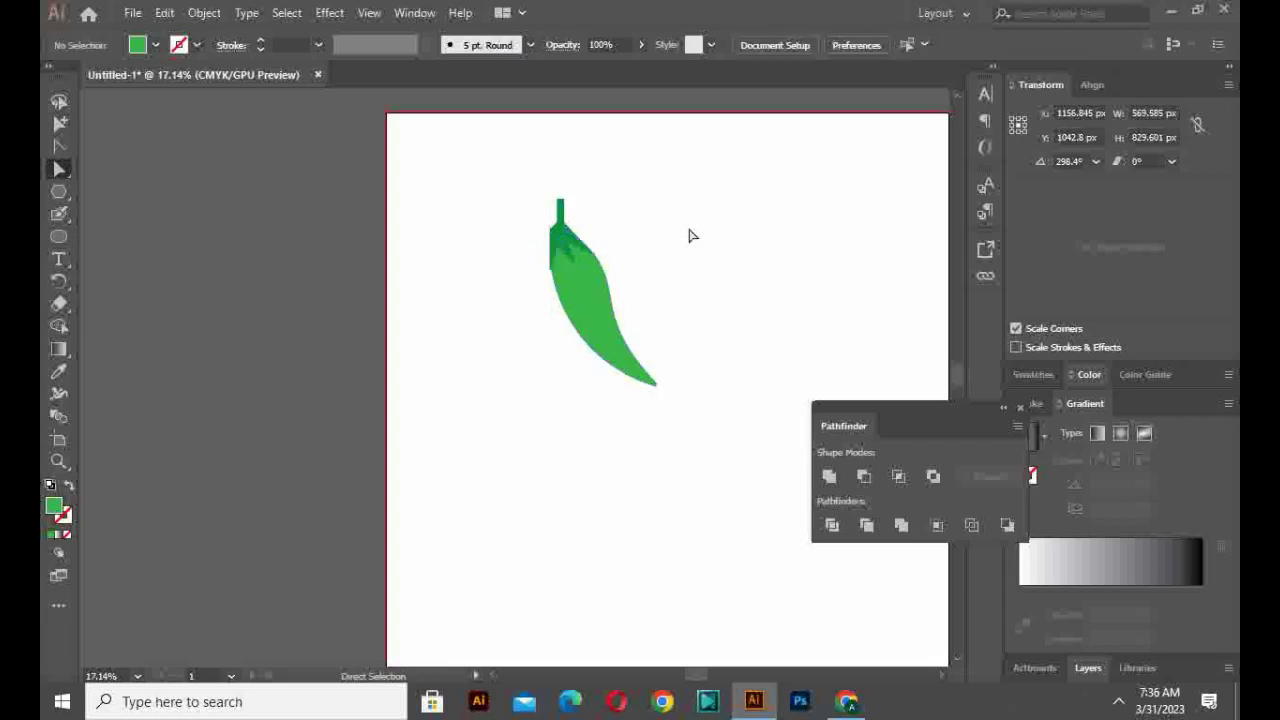
click(608, 299)
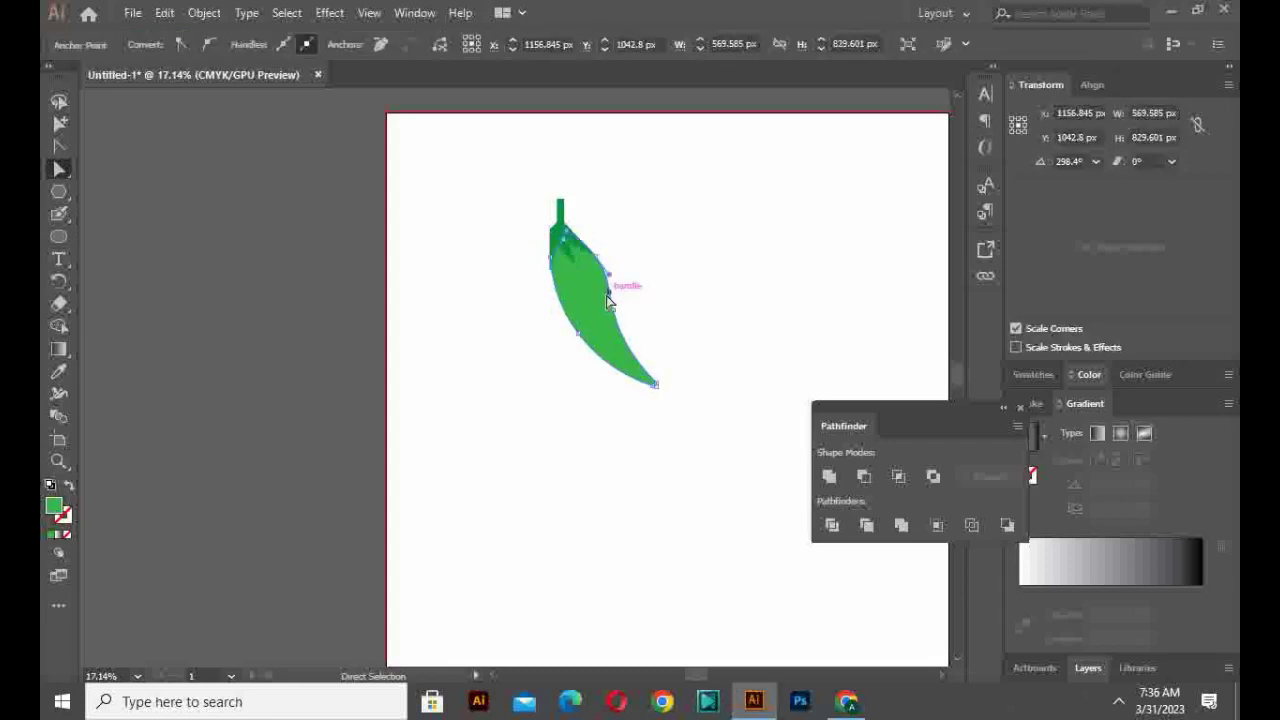
right_click(61, 180)
click(131, 262)
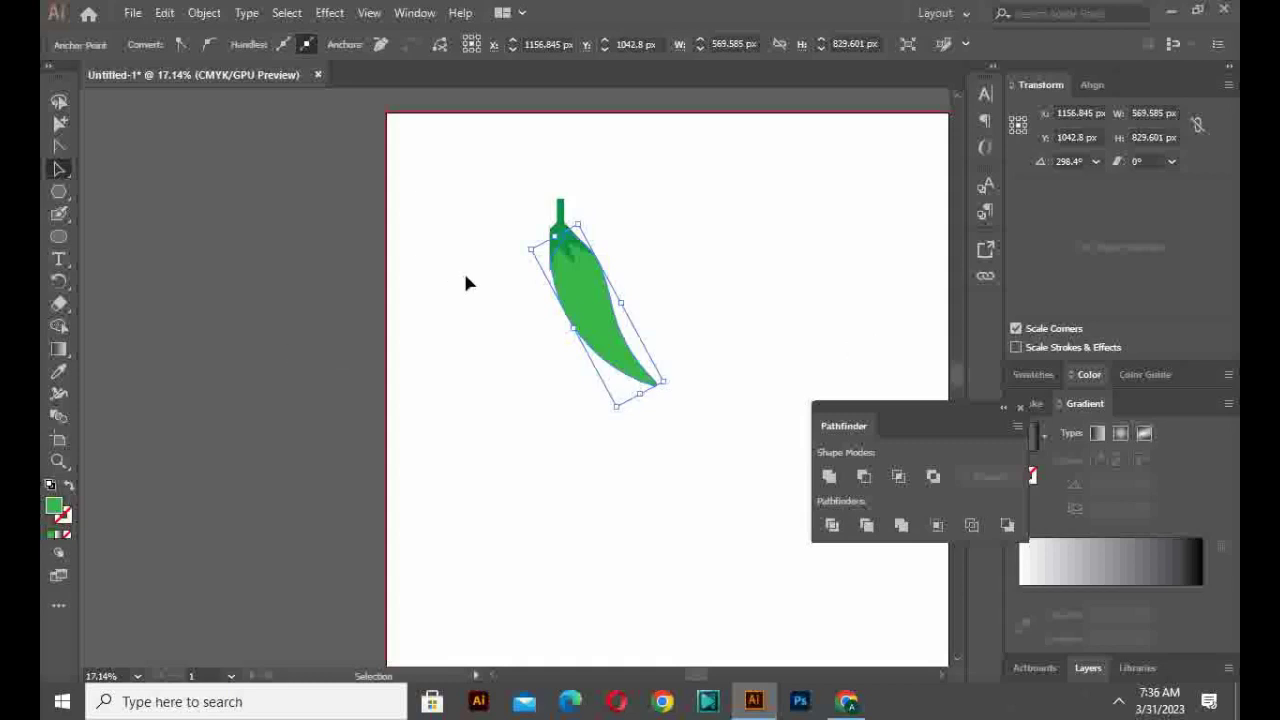
Step: Draw an open curved highlight line inside the chili's left edge with the Pen tool, about 90 by 265 px
right_click(66, 164)
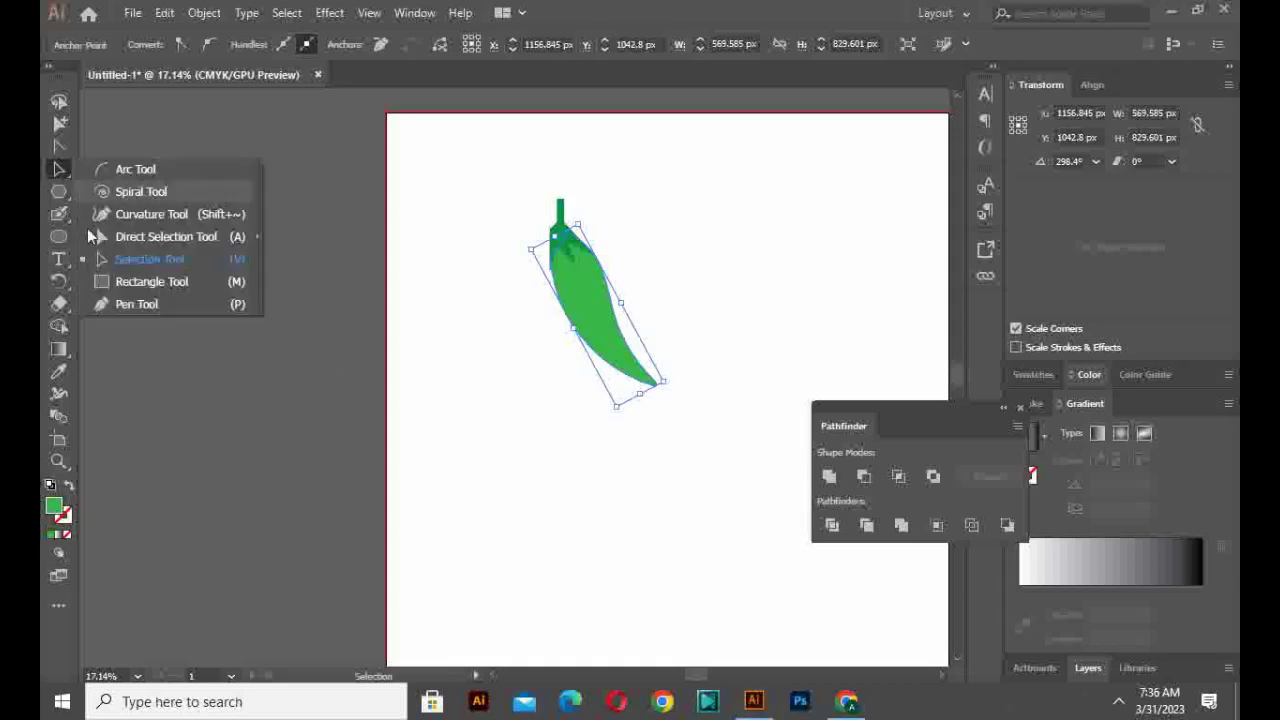
click(100, 302)
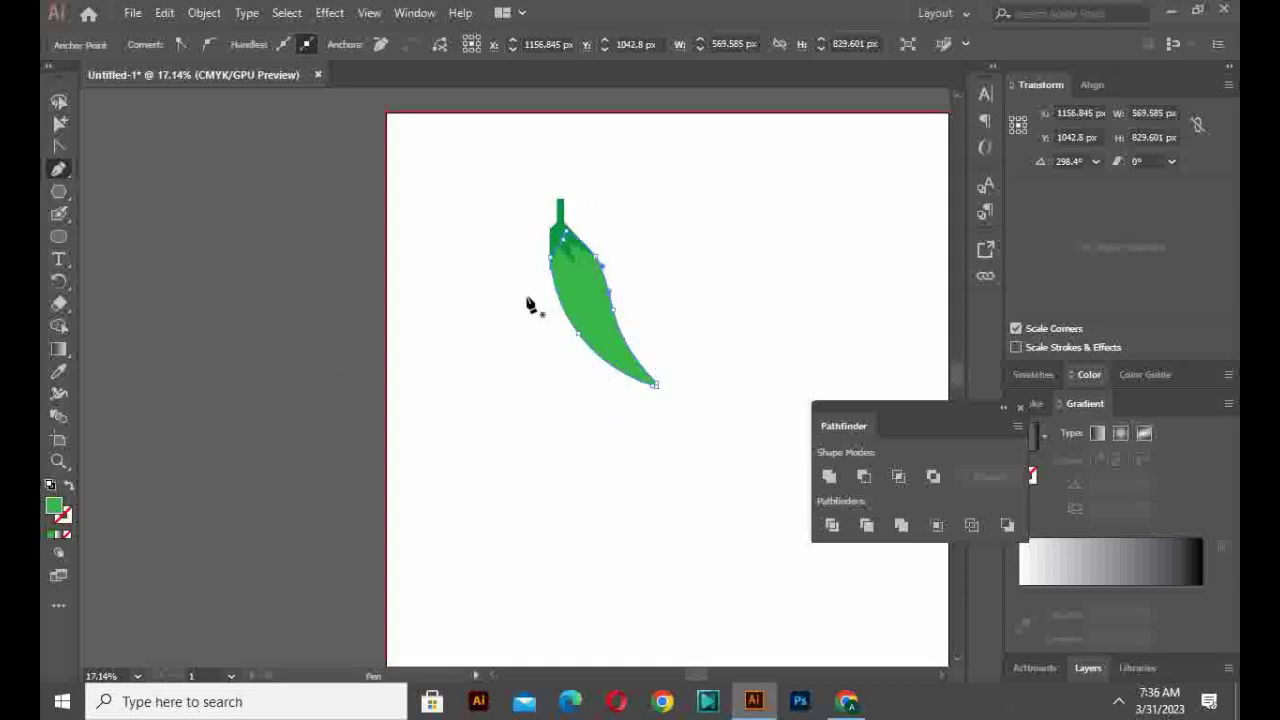
key(ctrl+plus)
key(ctrl+plus)
key(ctrl+plus)
key(ctrl+plus)
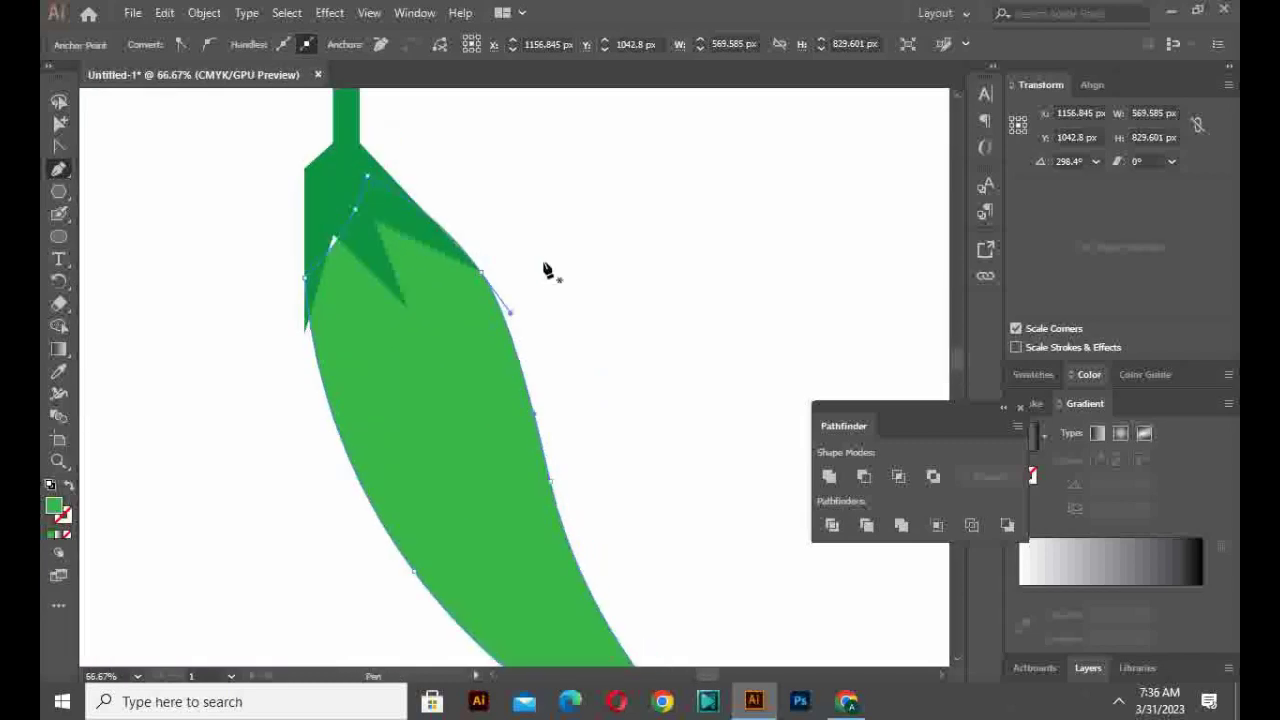
drag(543, 260, 589, 143)
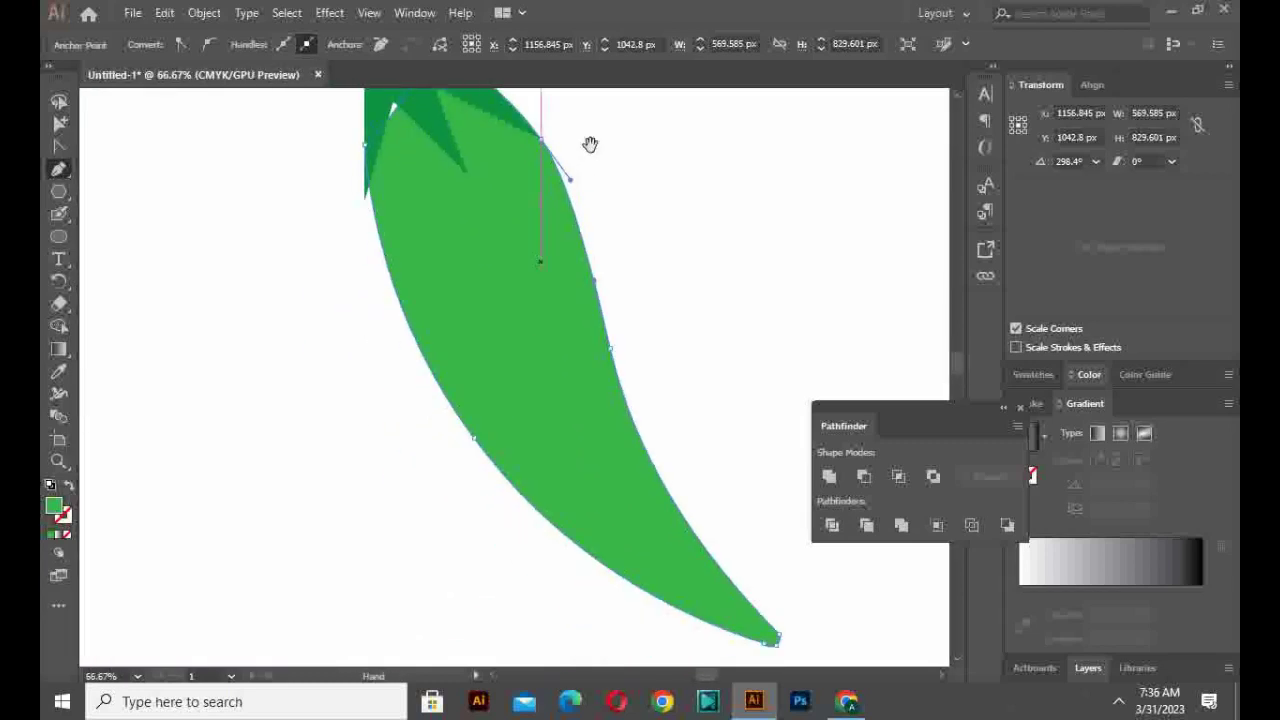
click(396, 199)
click(460, 393)
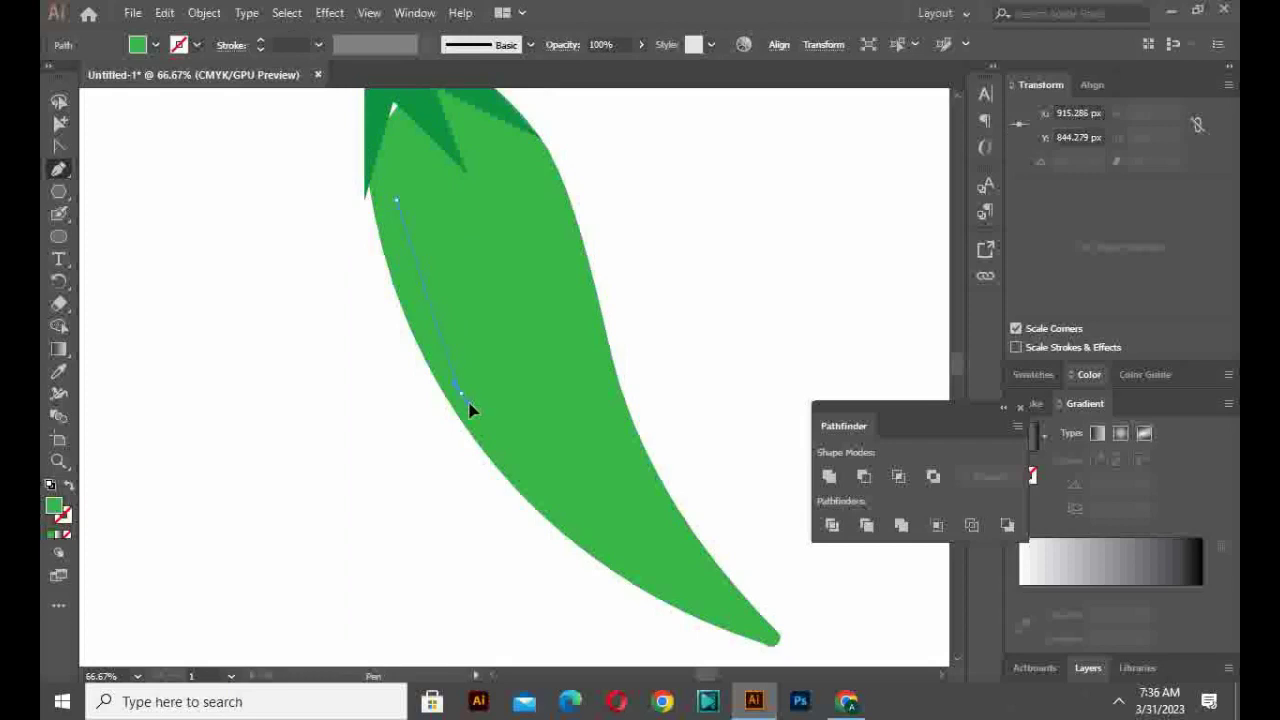
drag(537, 512, 466, 463)
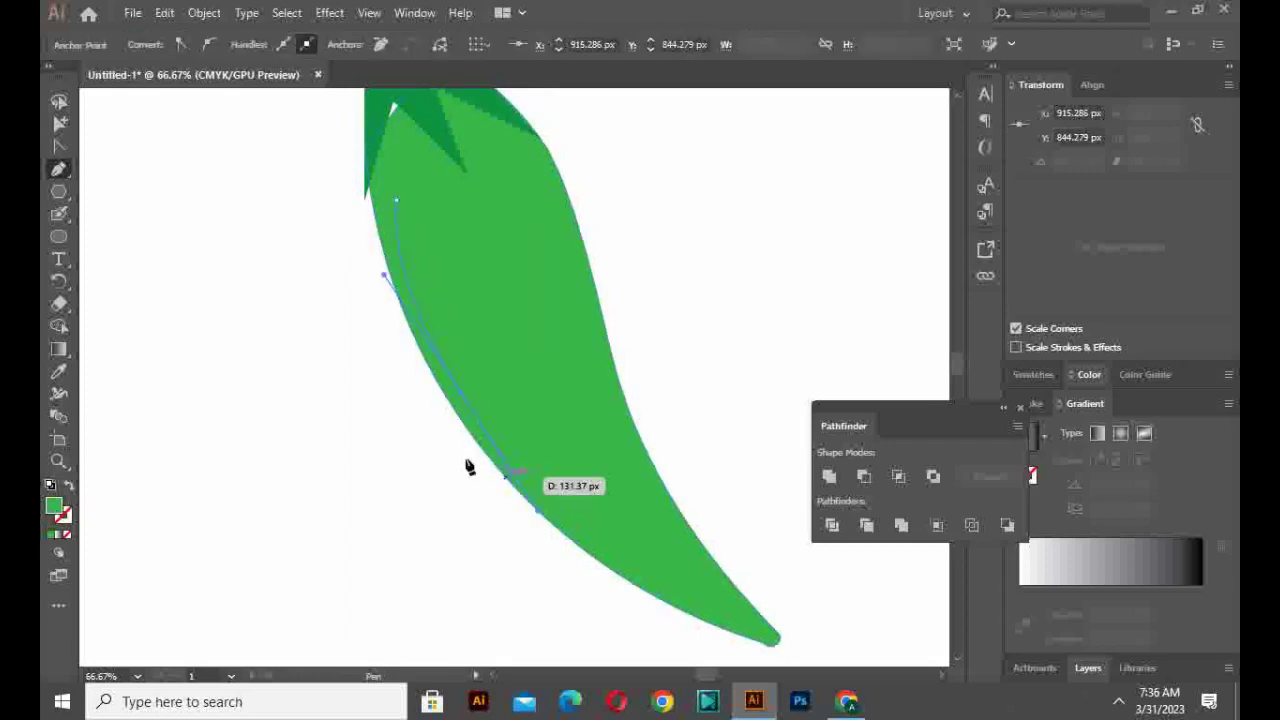
click(57, 183)
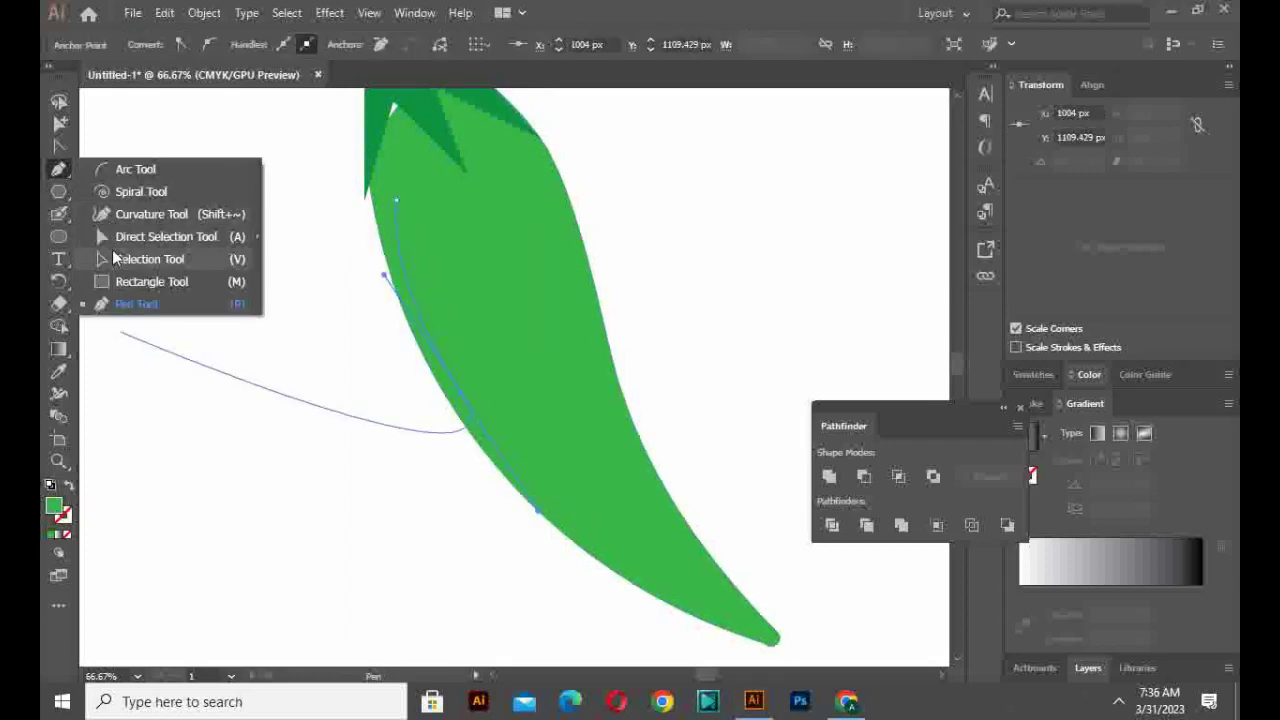
click(112, 252)
click(362, 287)
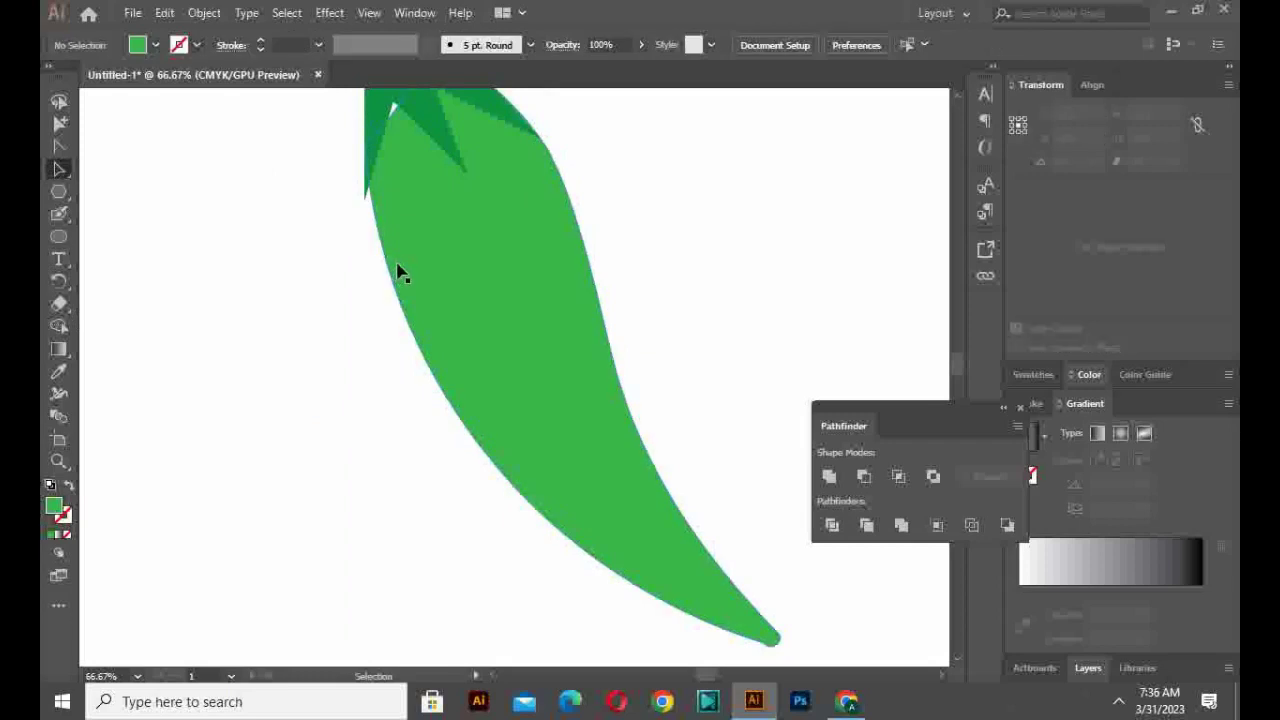
Step: Remove the fill from the curved highlight line and give it a white 9 pt stroke
click(400, 264)
click(155, 44)
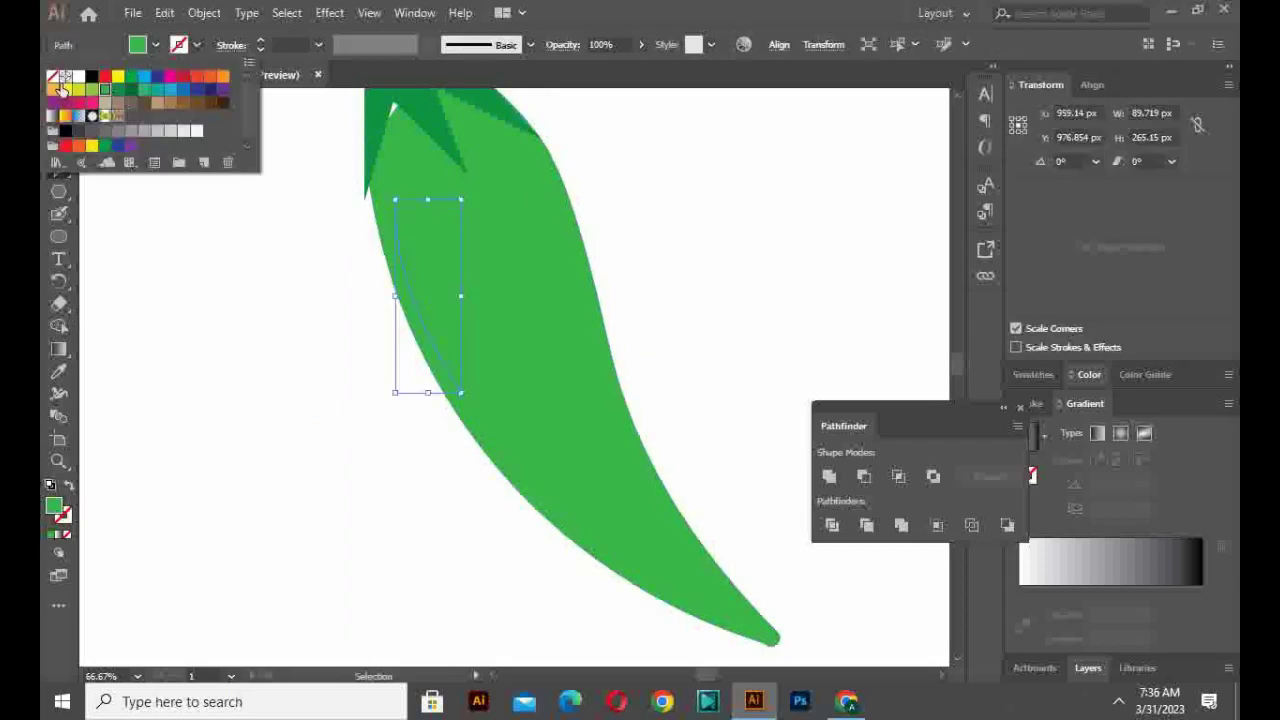
click(53, 78)
click(196, 45)
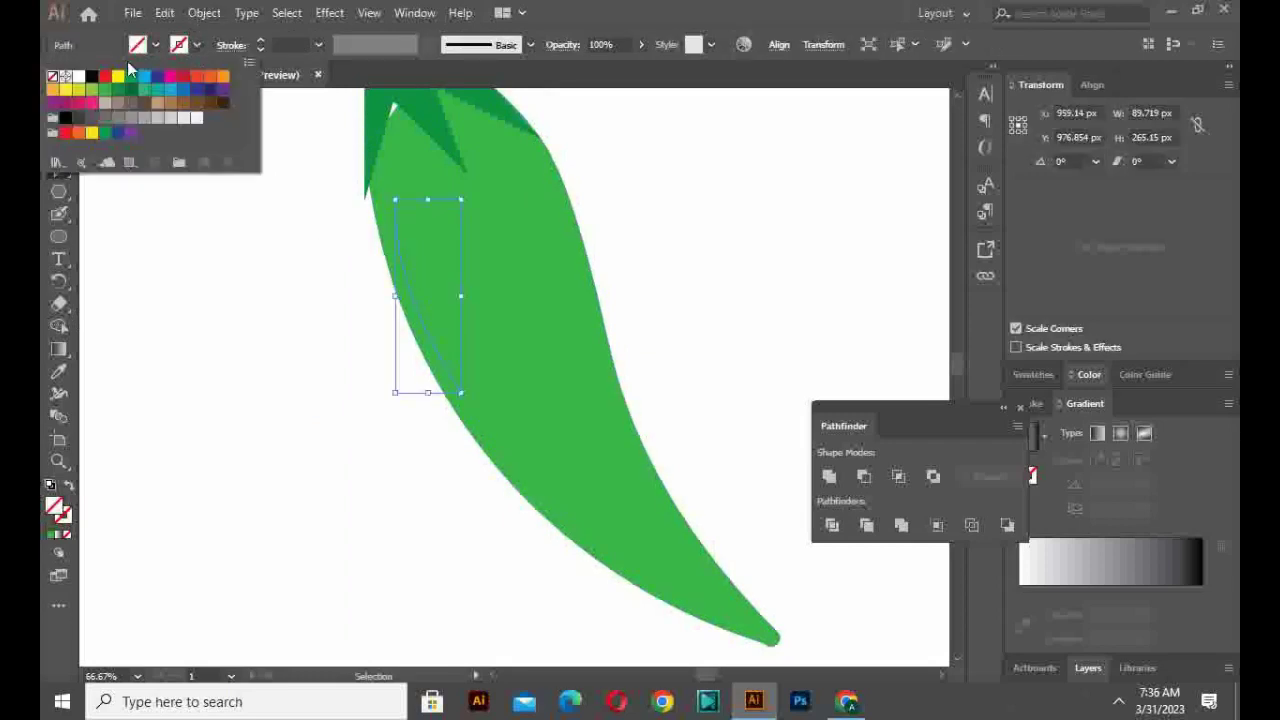
click(80, 78)
click(316, 44)
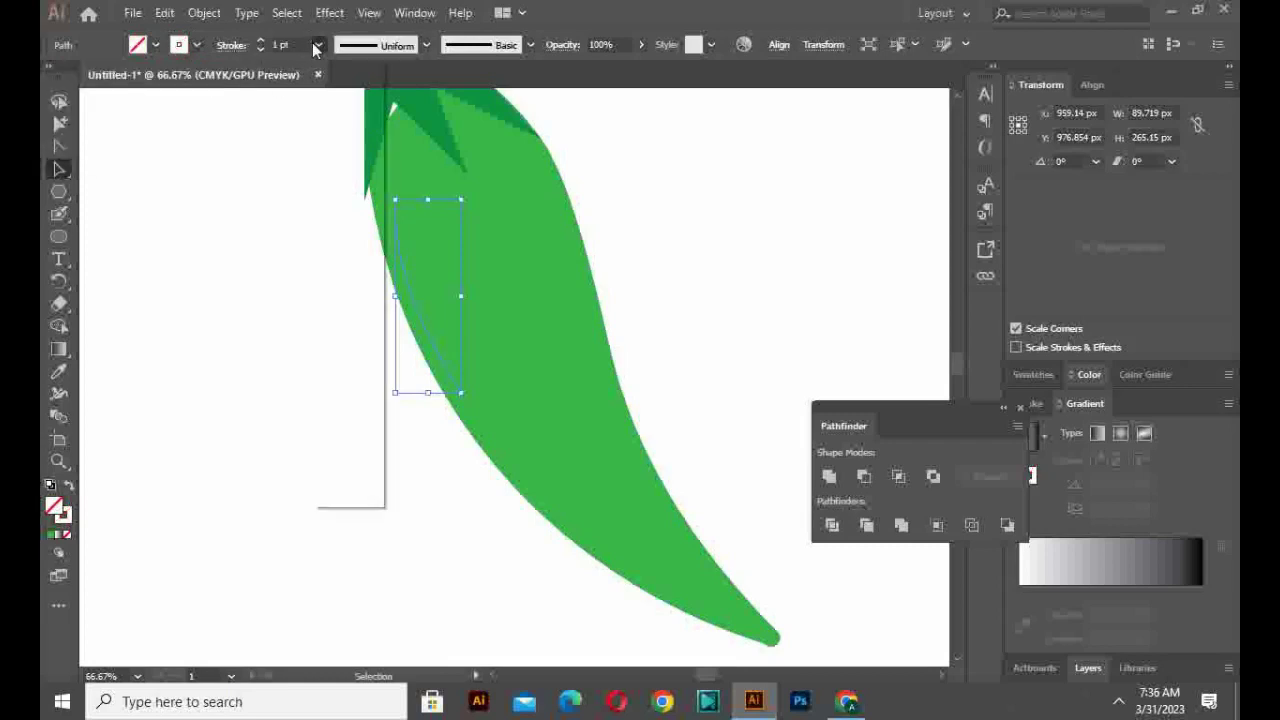
click(341, 291)
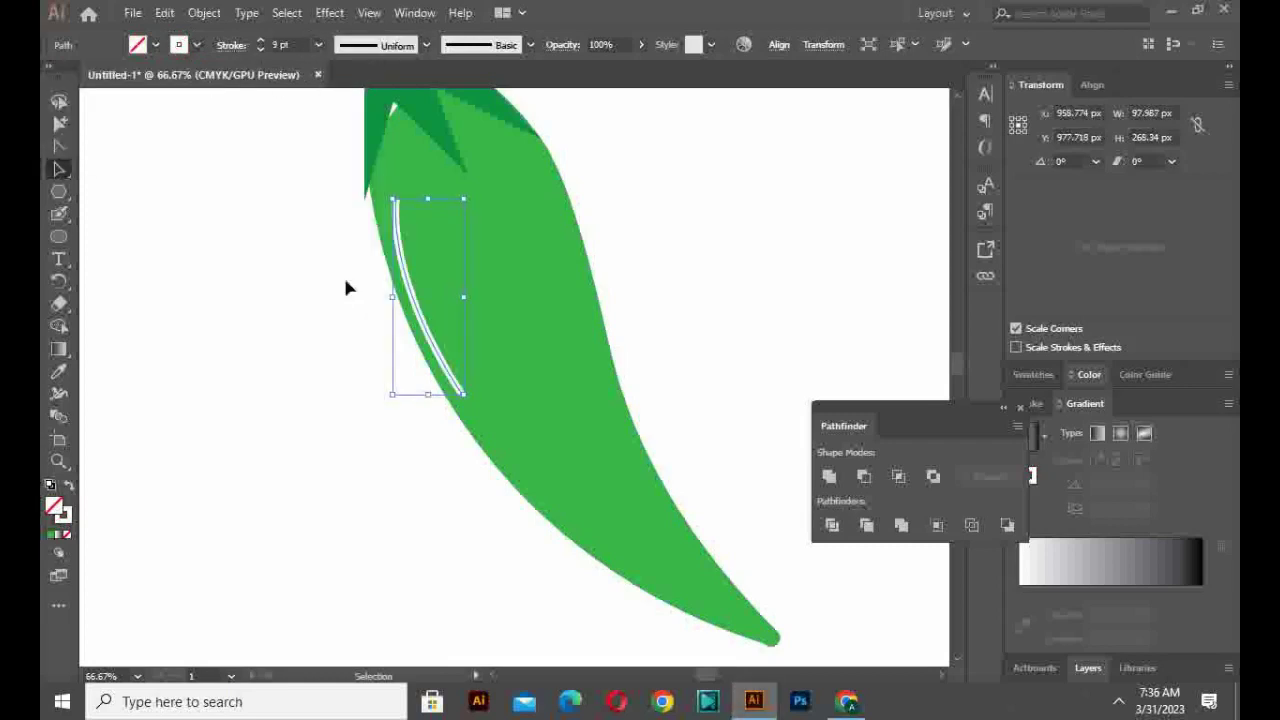
Step: Apply the elliptical width profile that tapers at both ends to the highlight line's stroke
click(385, 56)
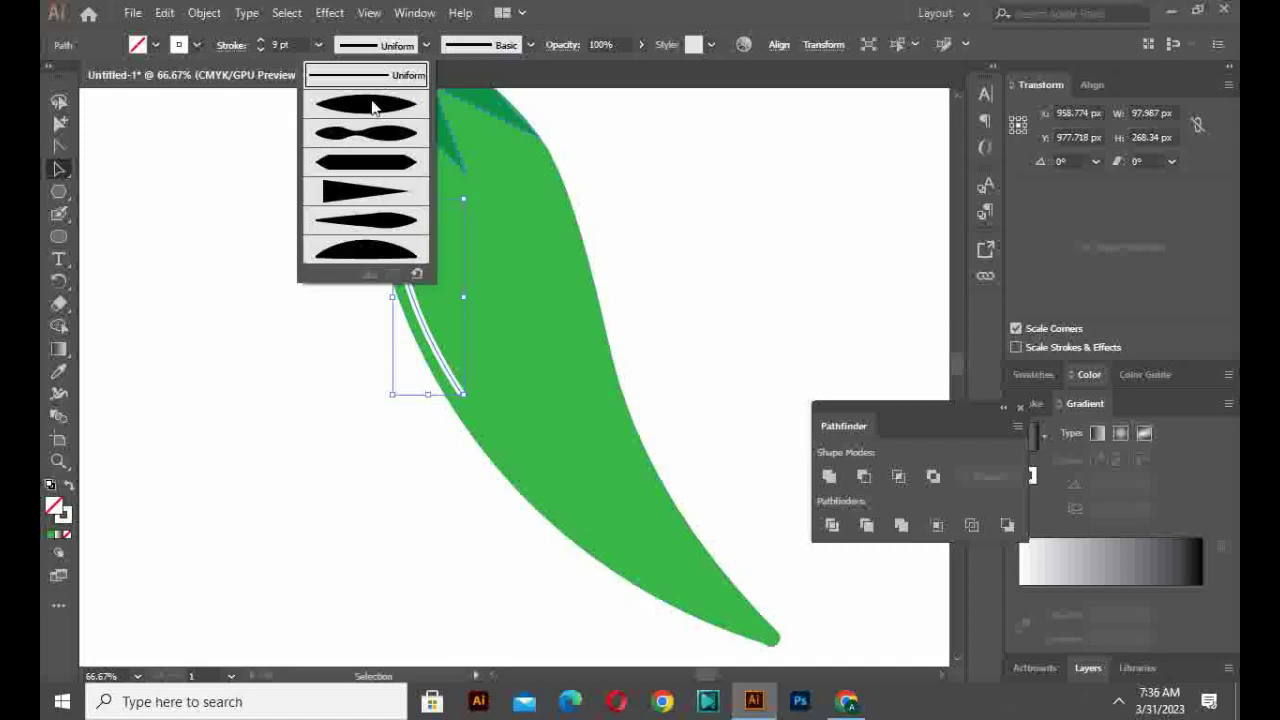
click(378, 88)
click(620, 261)
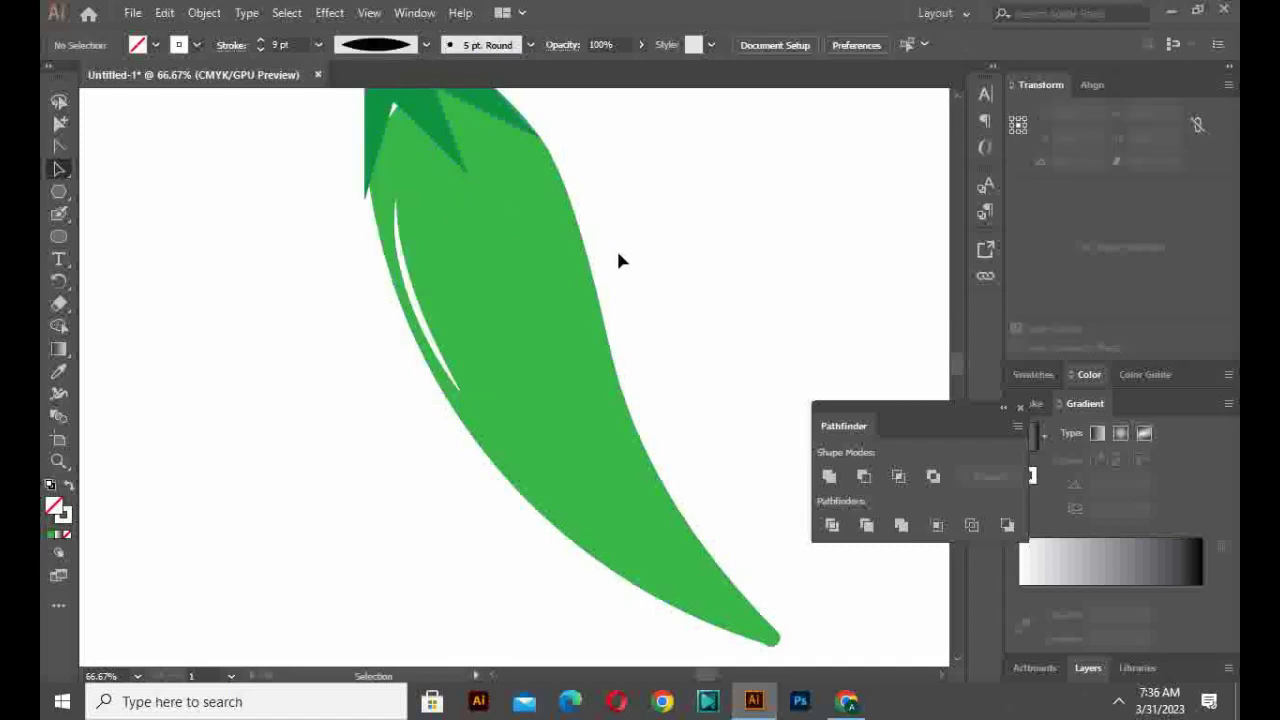
Step: Group all parts of the chili and move the group to the artboard's left edge
key(ctrl+minus)
key(ctrl+minus)
key(ctrl+minus)
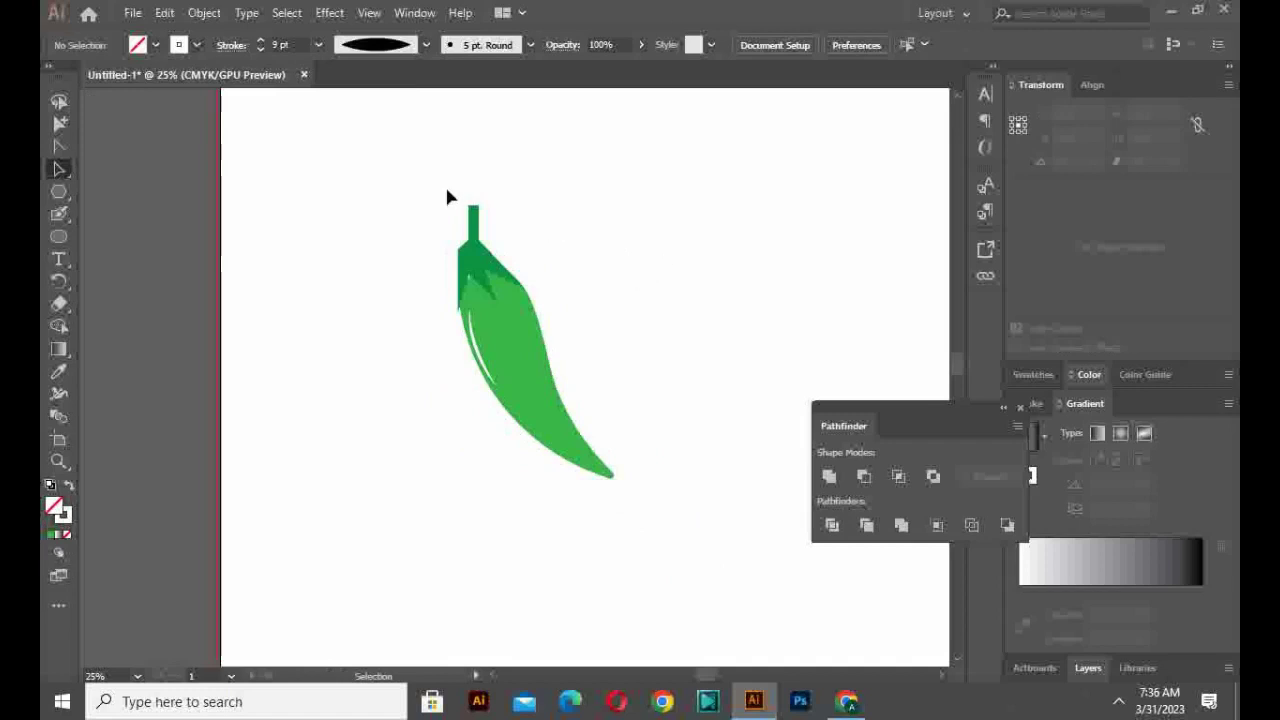
drag(426, 210, 680, 542)
right_click(681, 548)
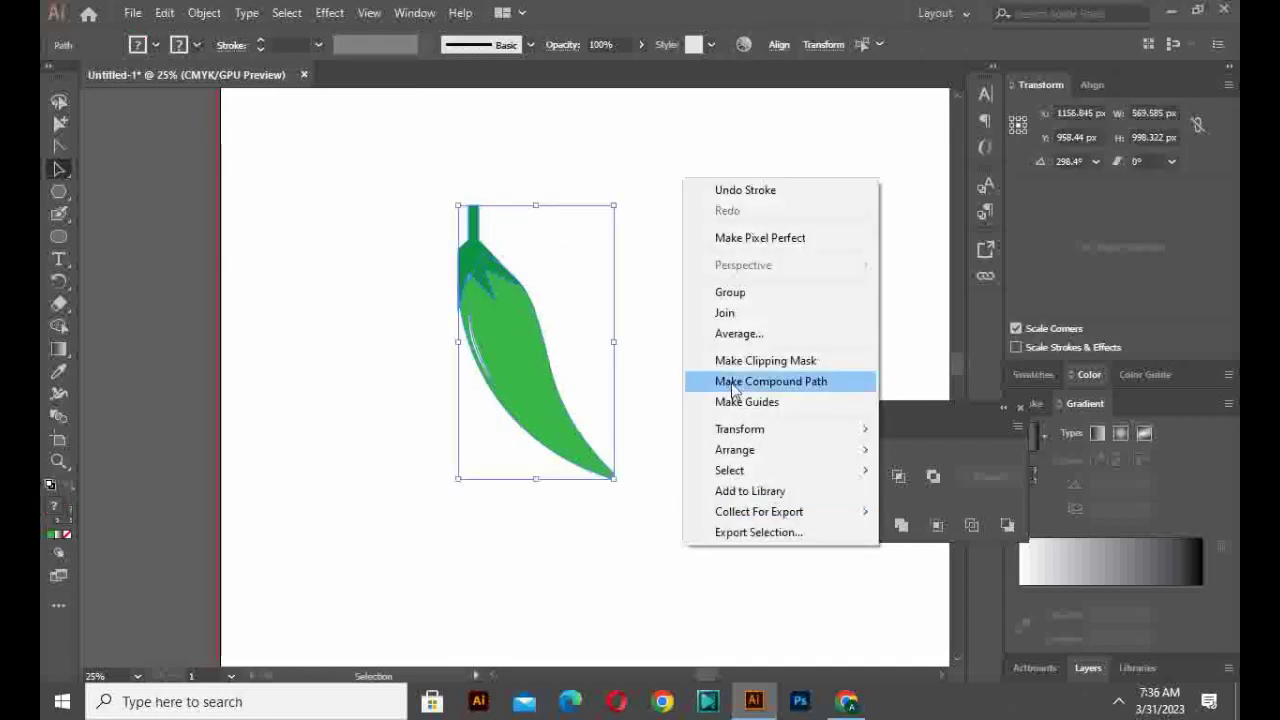
click(739, 313)
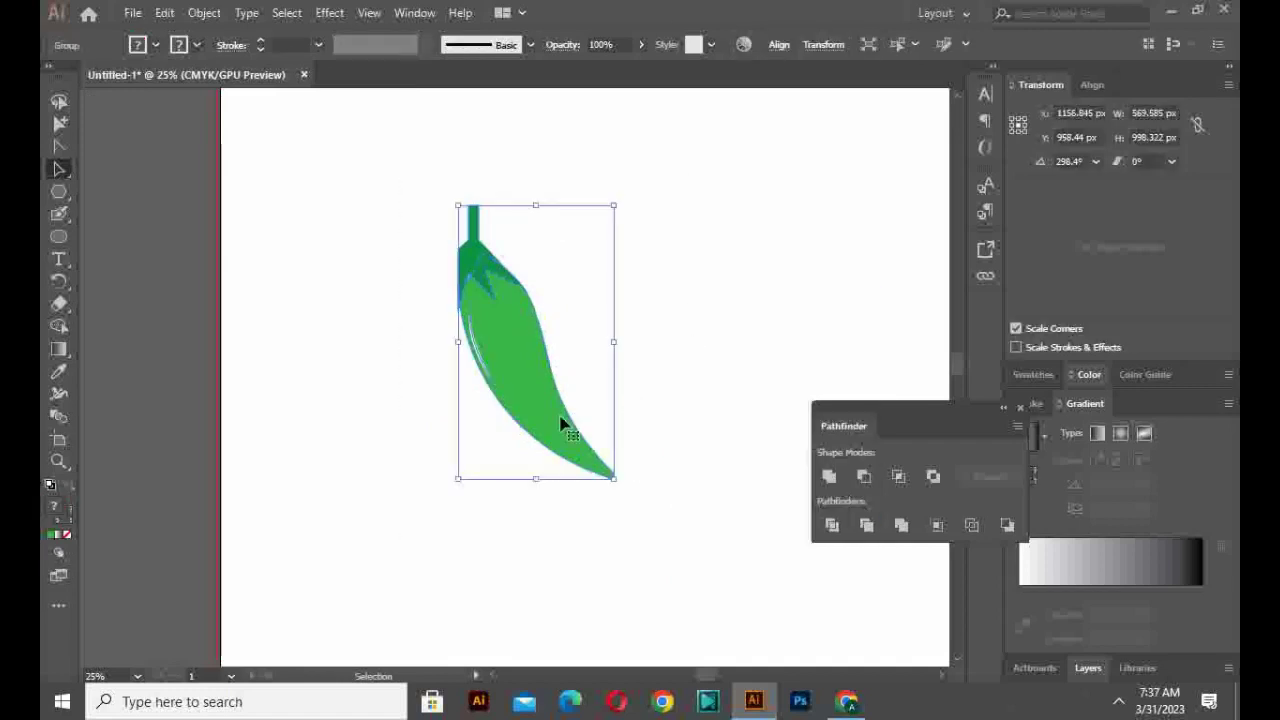
drag(562, 425, 340, 399)
click(506, 511)
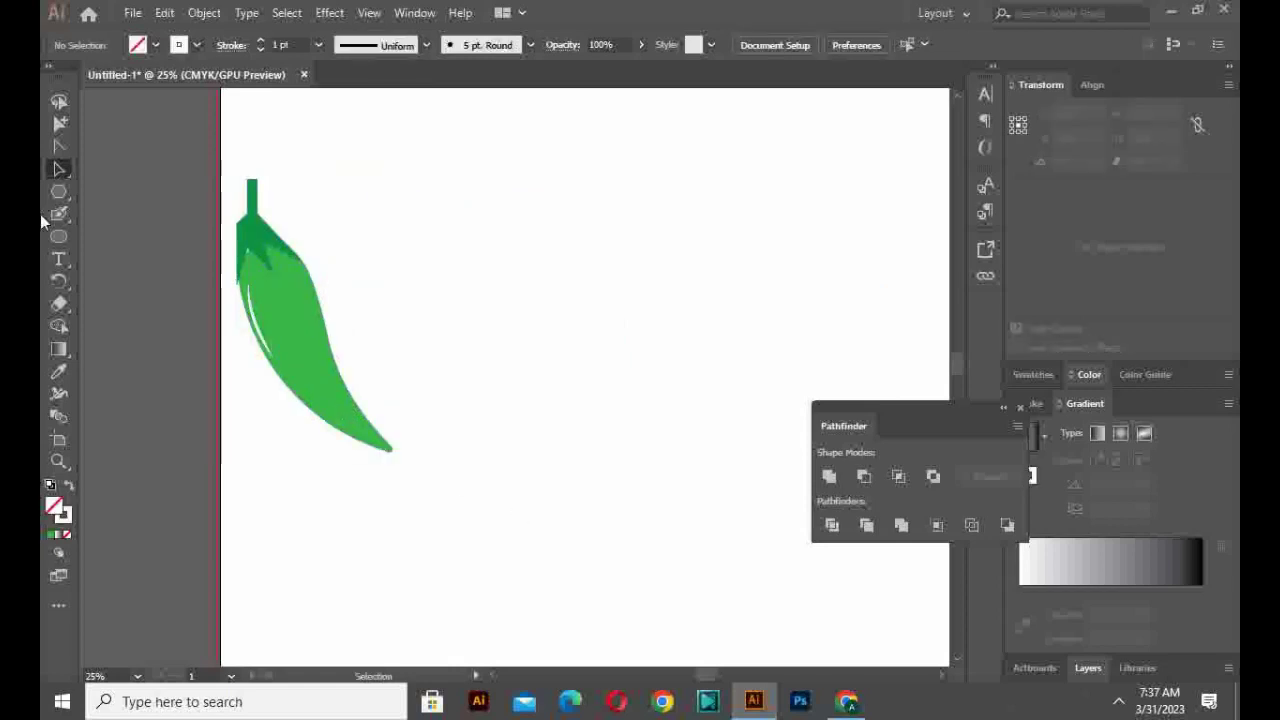
Step: Draw a closed spatula outline with a wide head and long flared handle using the Pen tool, about 293 by 1067 px, beside the chili
drag(61, 193, 103, 308)
click(71, 173)
click(573, 215)
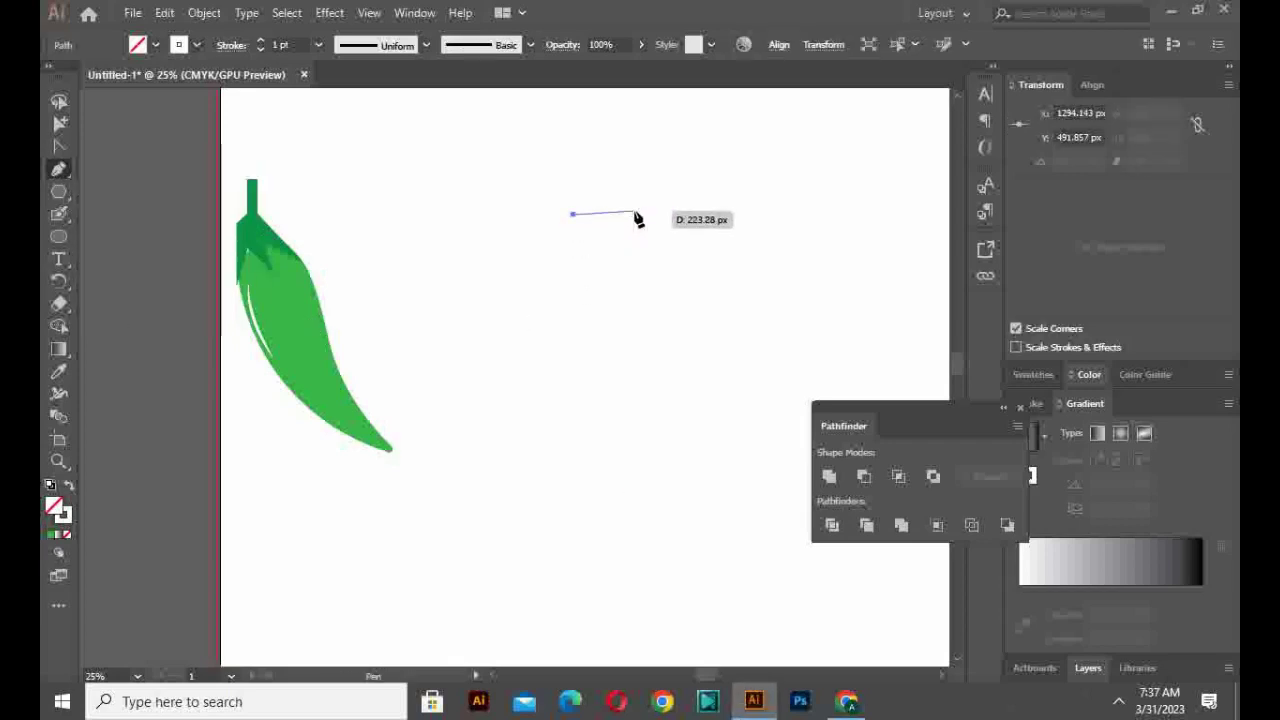
click(650, 215)
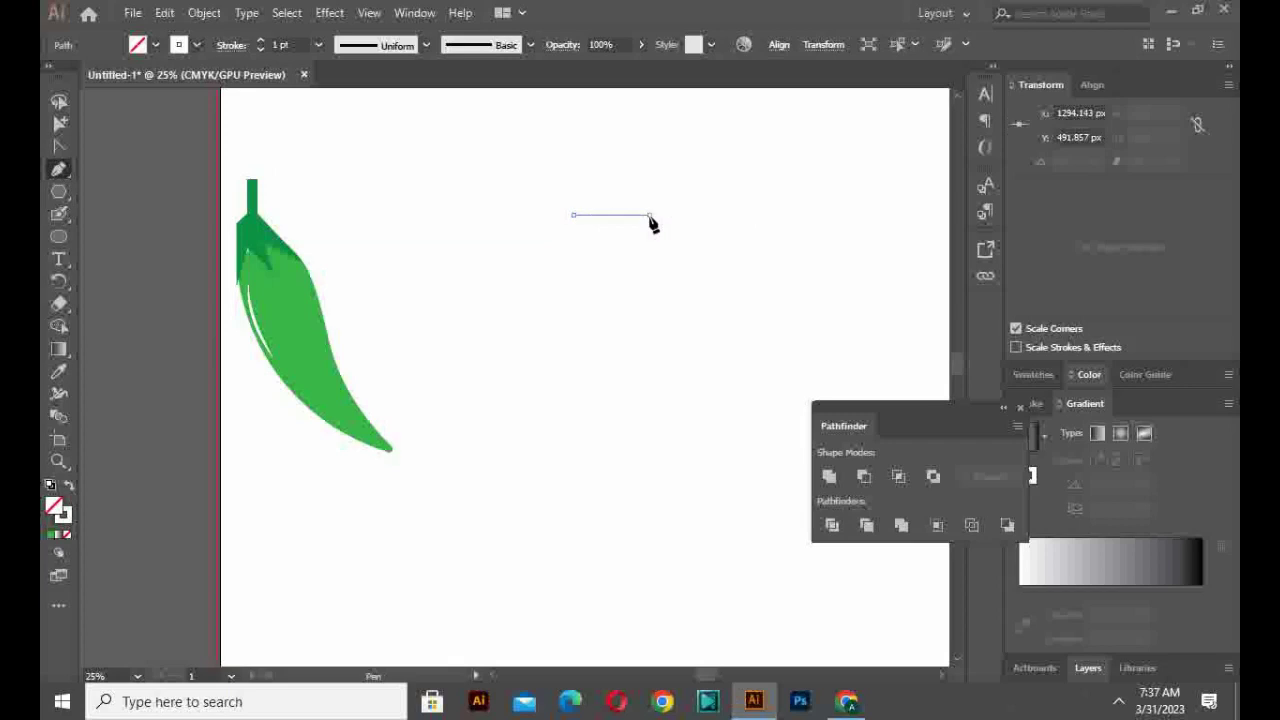
click(636, 289)
click(610, 292)
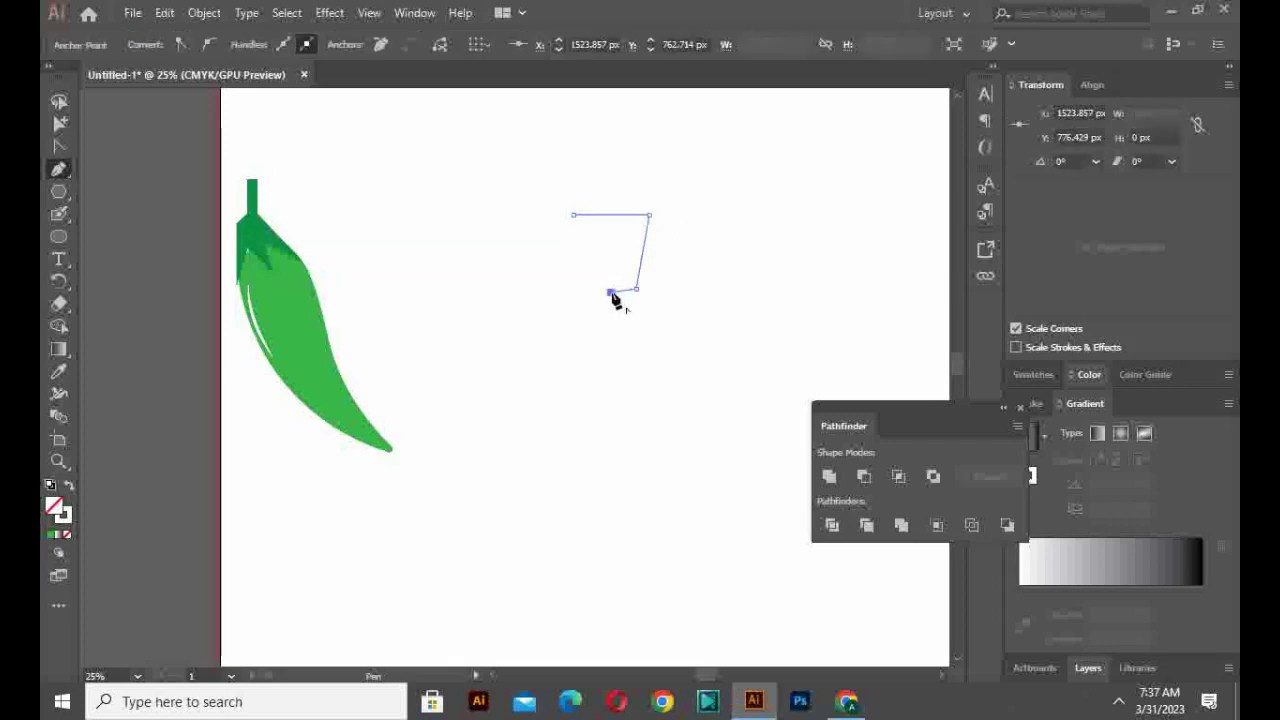
click(639, 506)
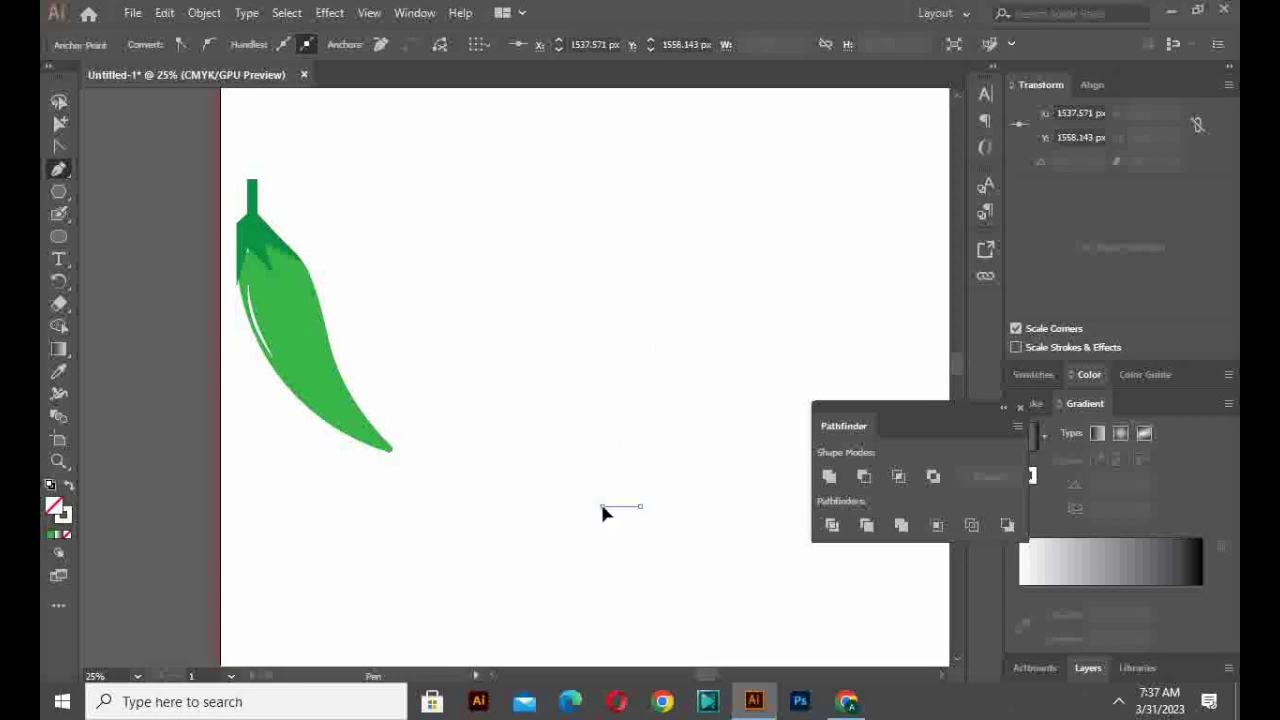
click(601, 505)
click(596, 293)
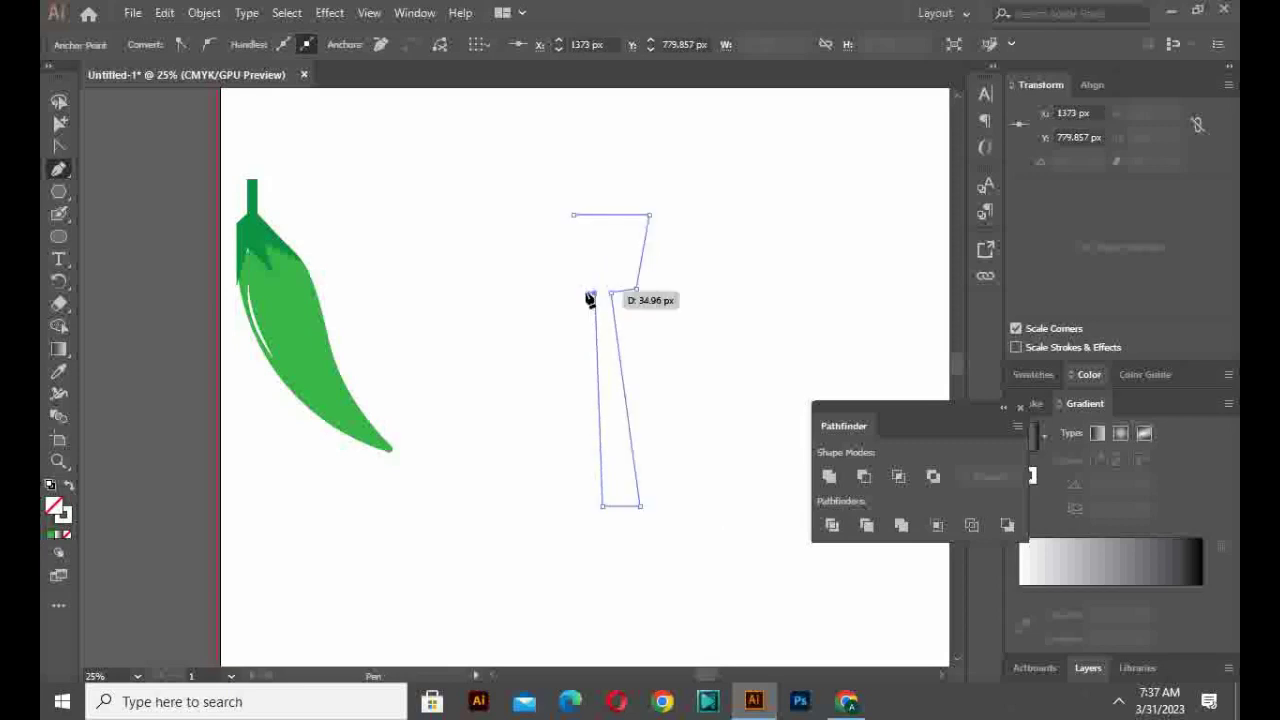
click(570, 290)
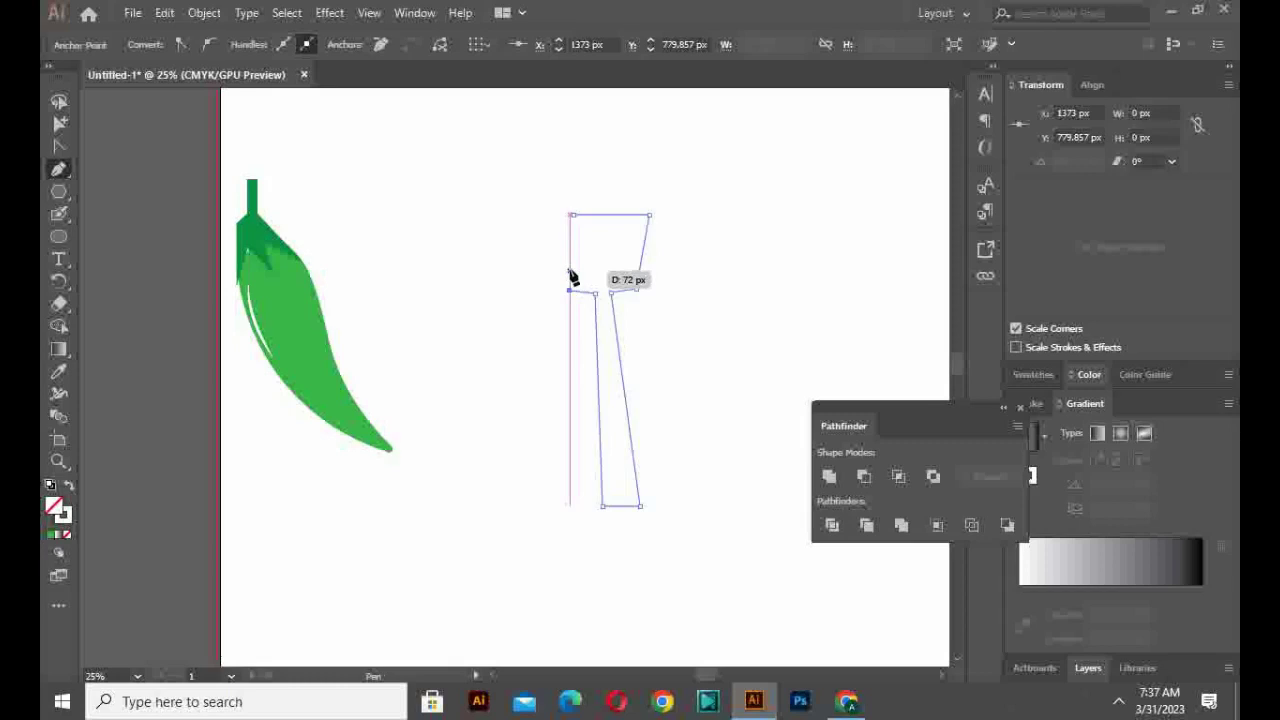
click(572, 214)
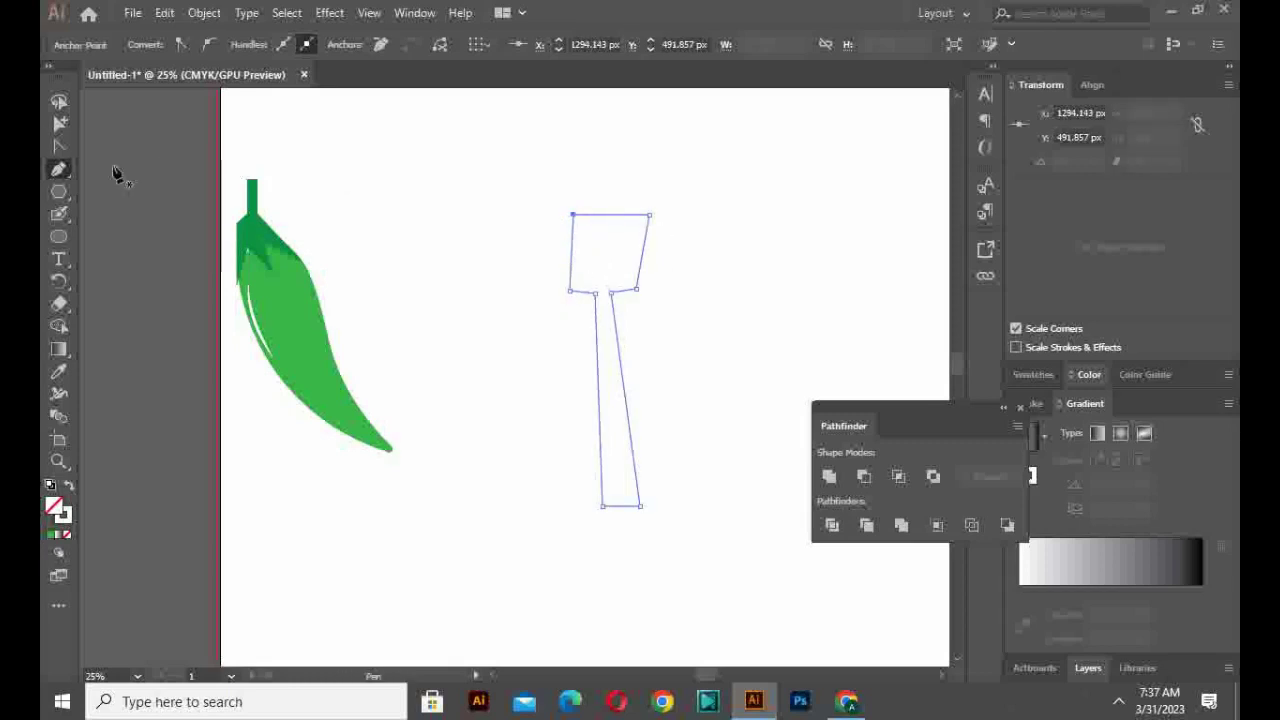
Step: Move both lower corners of the spatula head outward with the Curvature tool
click(58, 168)
click(602, 288)
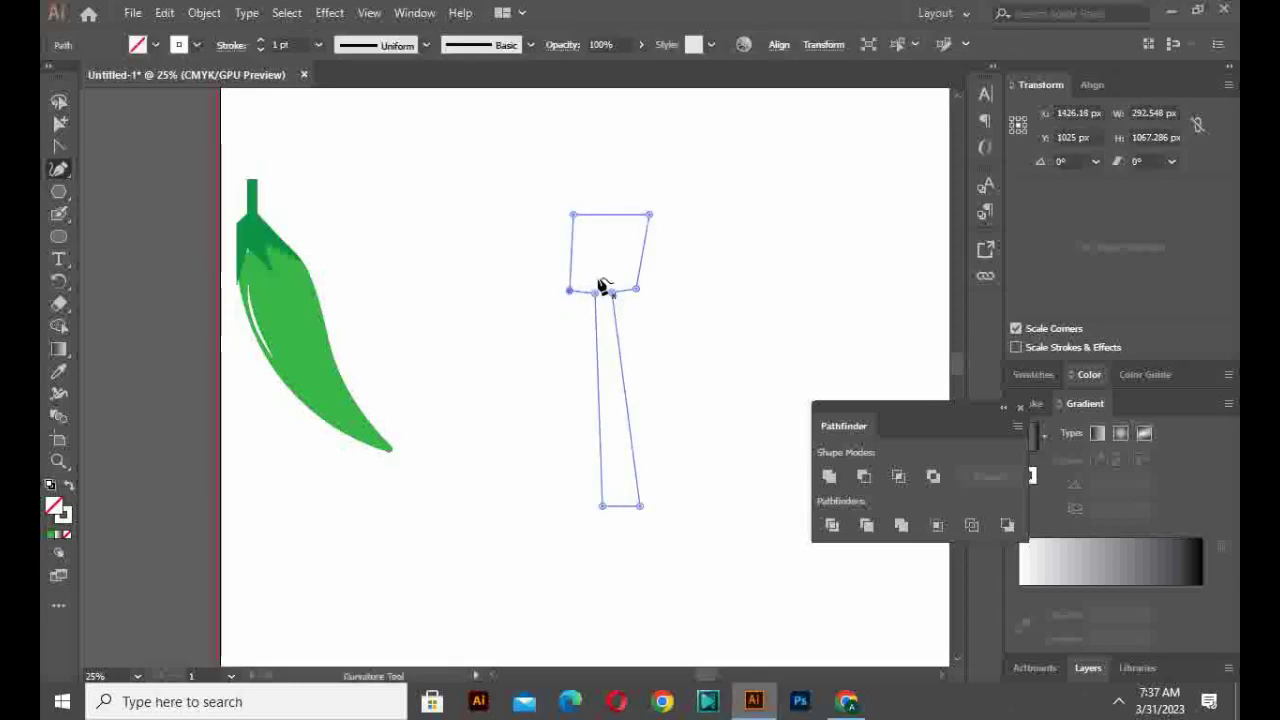
drag(569, 293, 559, 282)
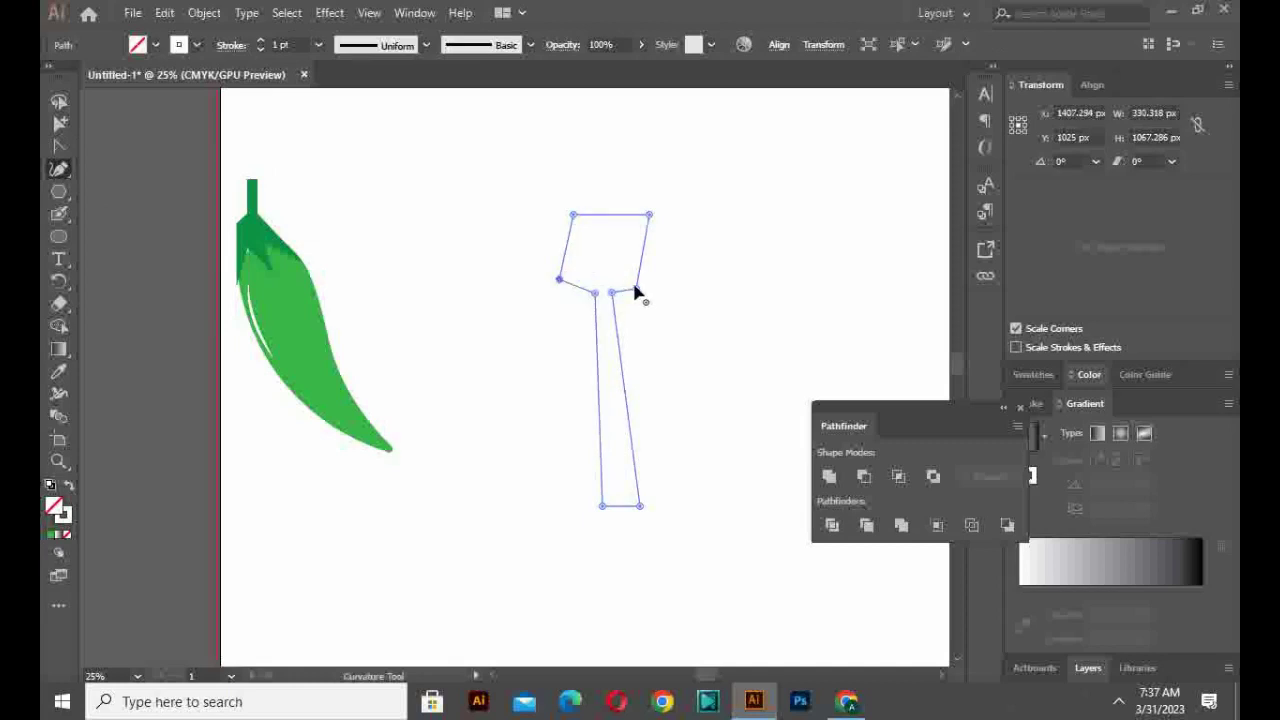
drag(637, 289, 654, 284)
Step: Widen the lower end of the spatula handle and narrow the head's top edge by moving their corner points
drag(599, 508, 584, 506)
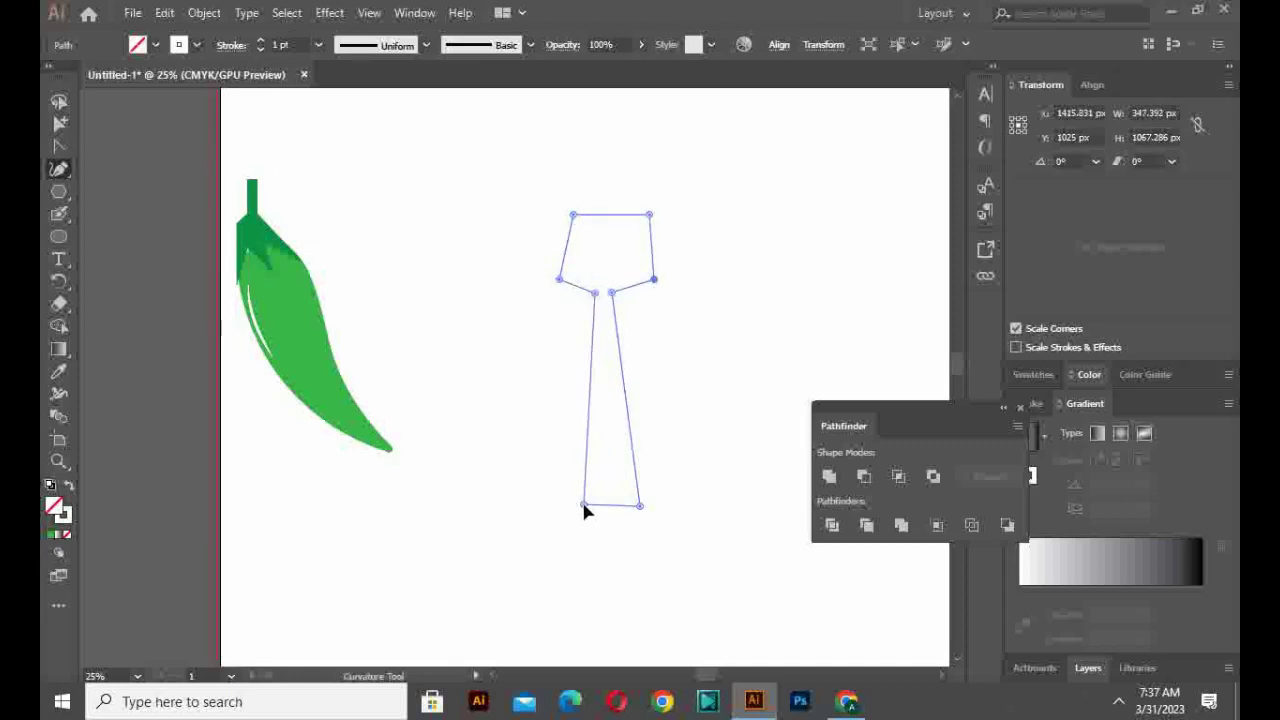
click(638, 502)
drag(573, 217, 576, 222)
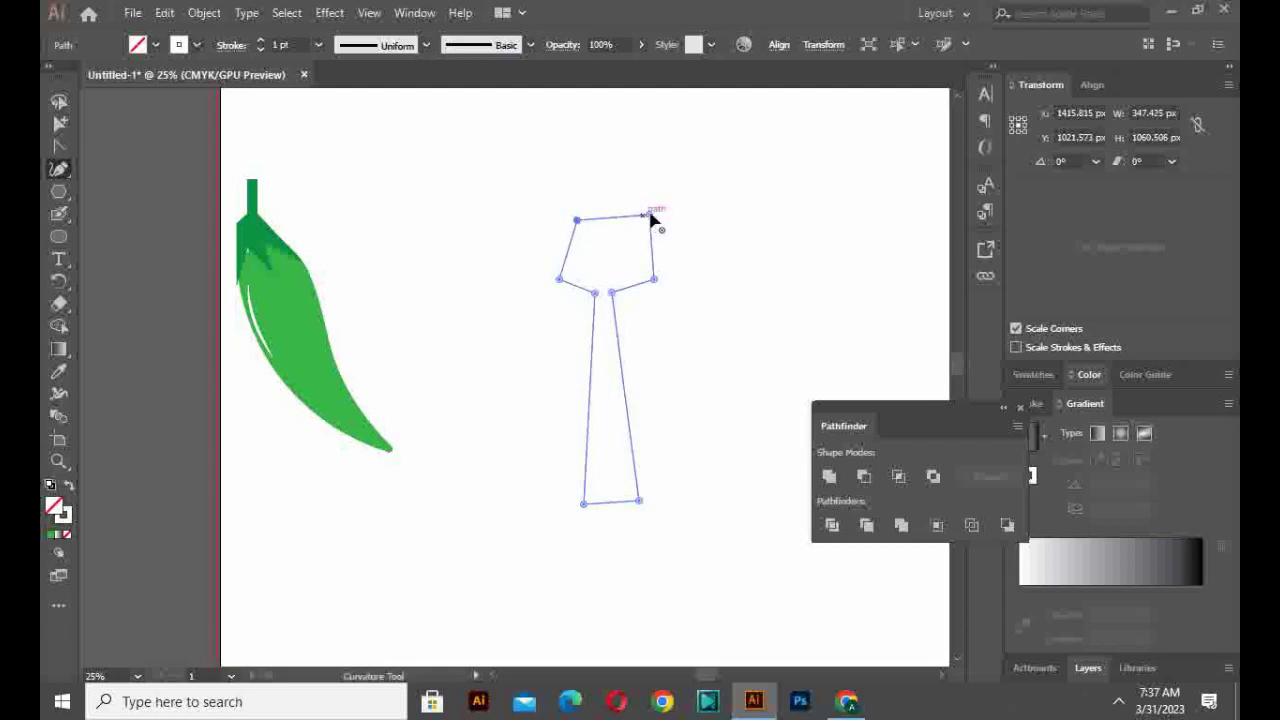
drag(650, 216, 643, 220)
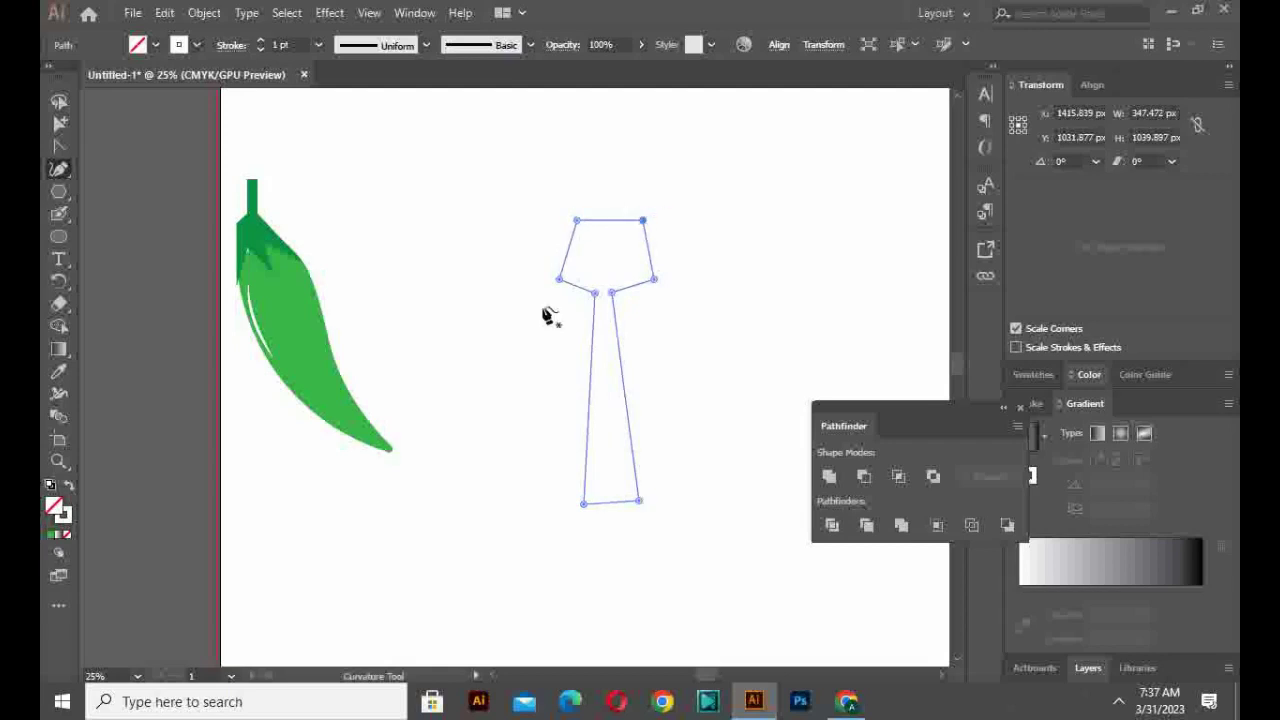
drag(581, 504, 575, 503)
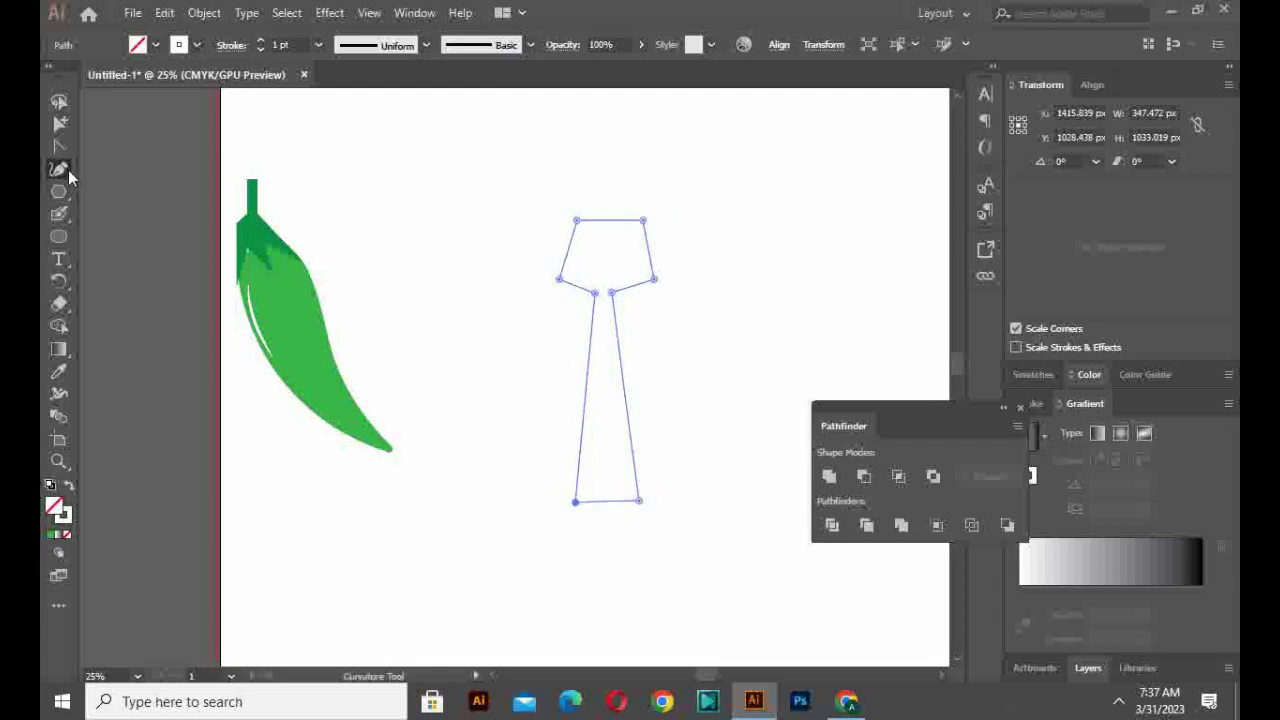
Step: Remove the spatula outline's stroke and fill the shape with the brown swatch C=35 M=60 Y=80 K=25
drag(68, 170, 95, 241)
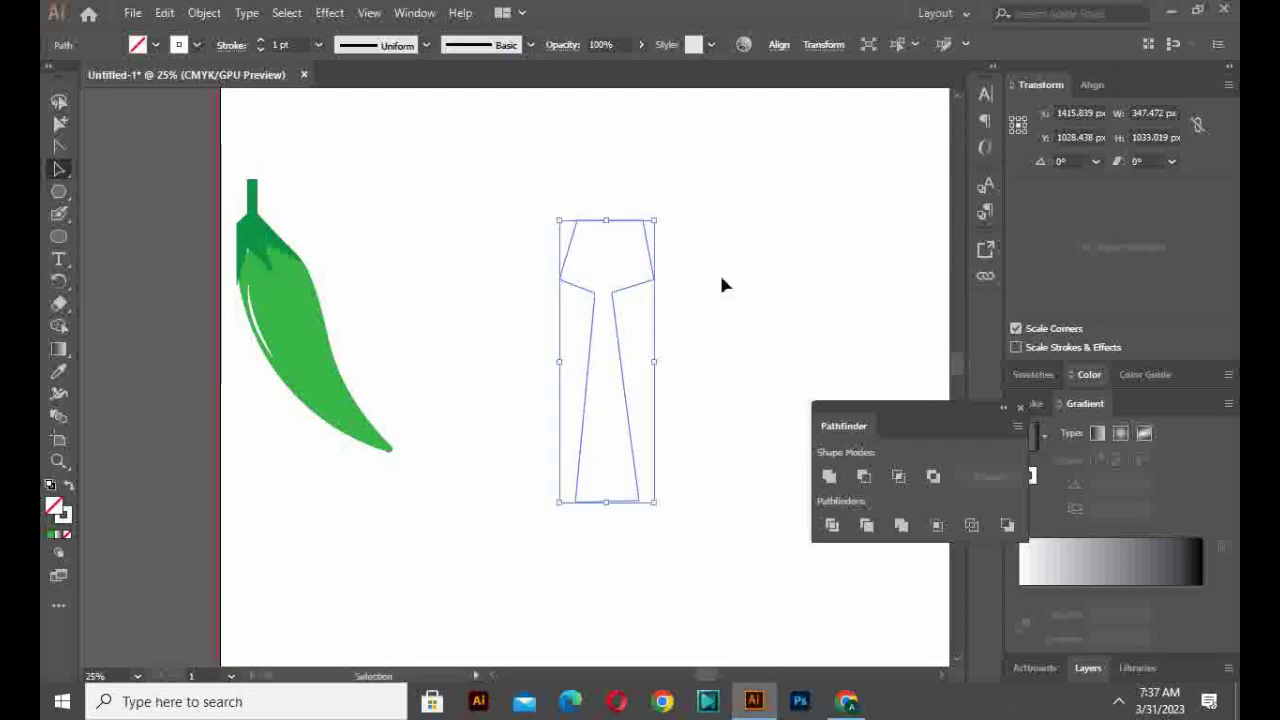
click(722, 256)
drag(712, 220, 533, 400)
click(200, 47)
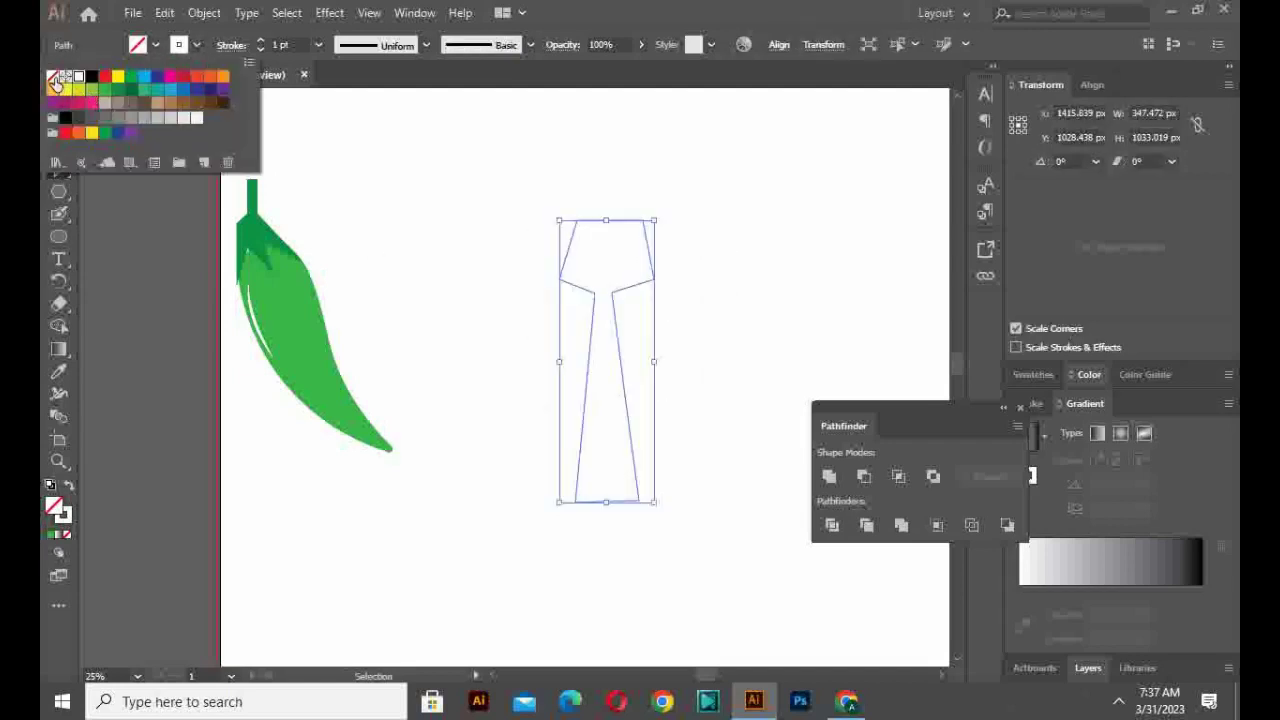
click(55, 80)
click(142, 45)
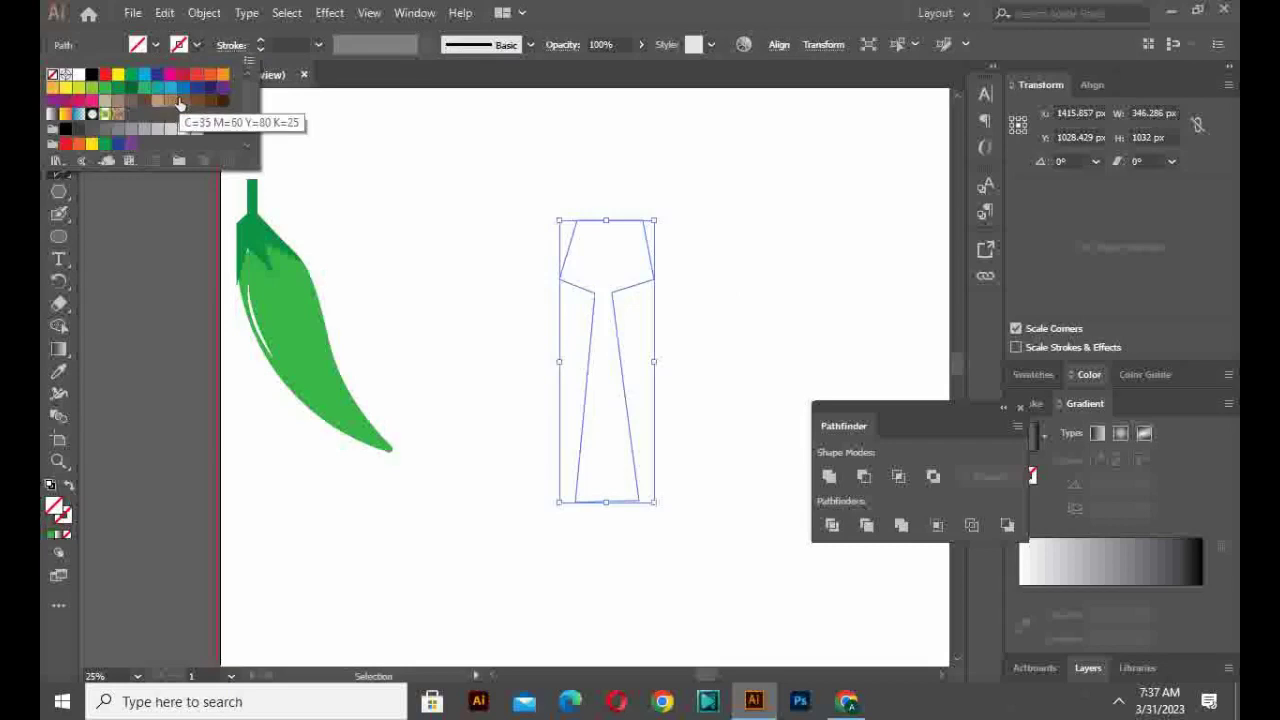
click(180, 104)
click(767, 296)
click(767, 296)
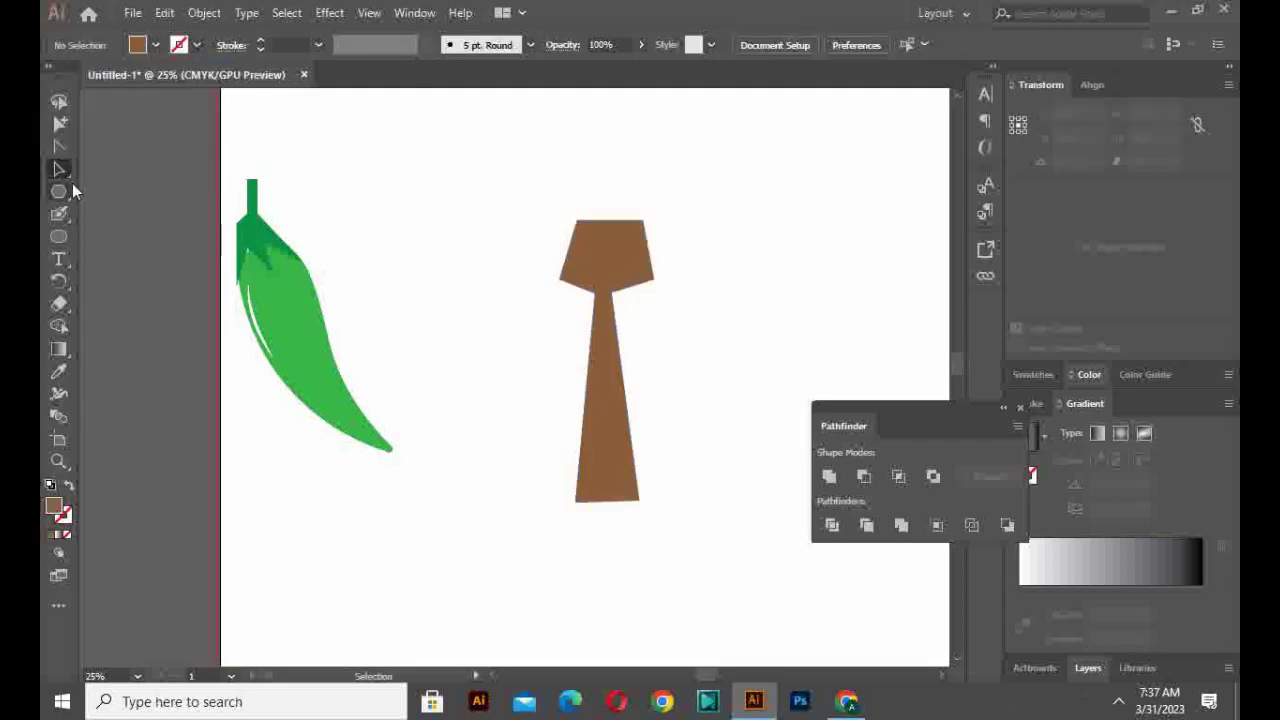
Step: Draw a narrow vertical rectangle about 31 by 169 px in the spatula head and fill it with white
mouse_move(61, 189)
mouse_down()
mouse_move(71, 210)
mouse_move(67, 174)
mouse_move(130, 257)
mouse_move(190, 282)
mouse_up()
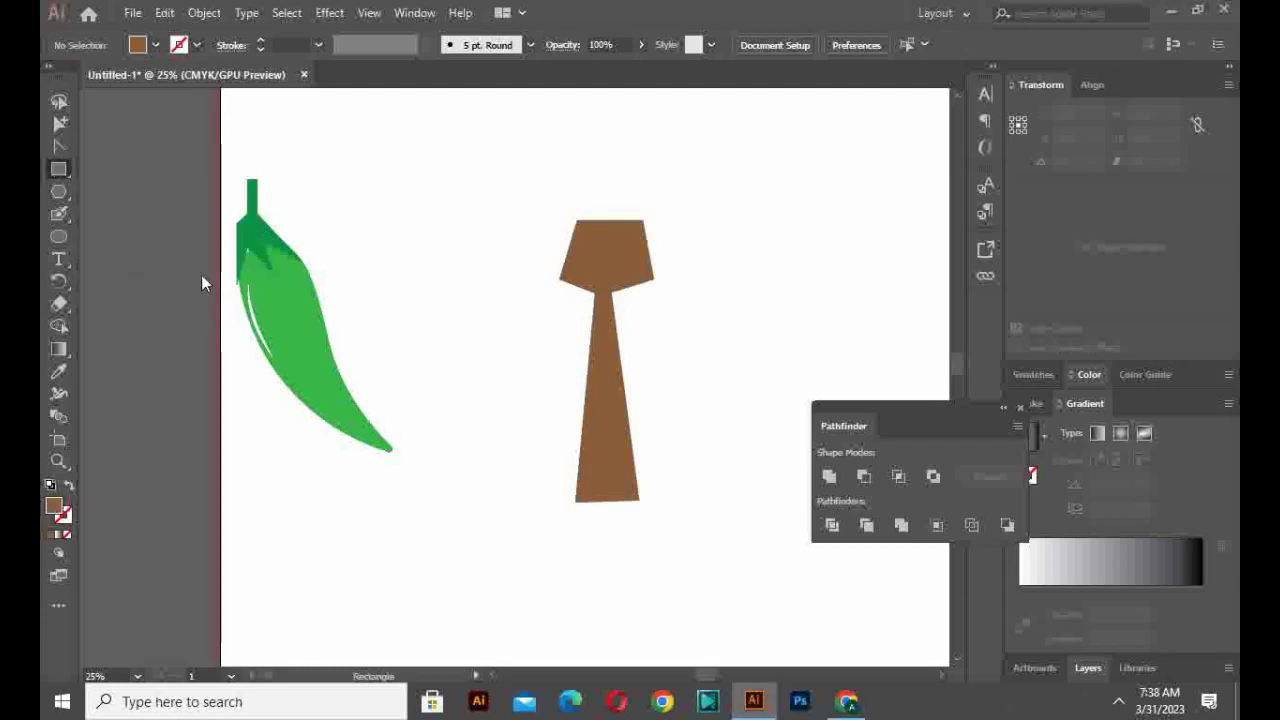
drag(592, 258, 597, 274)
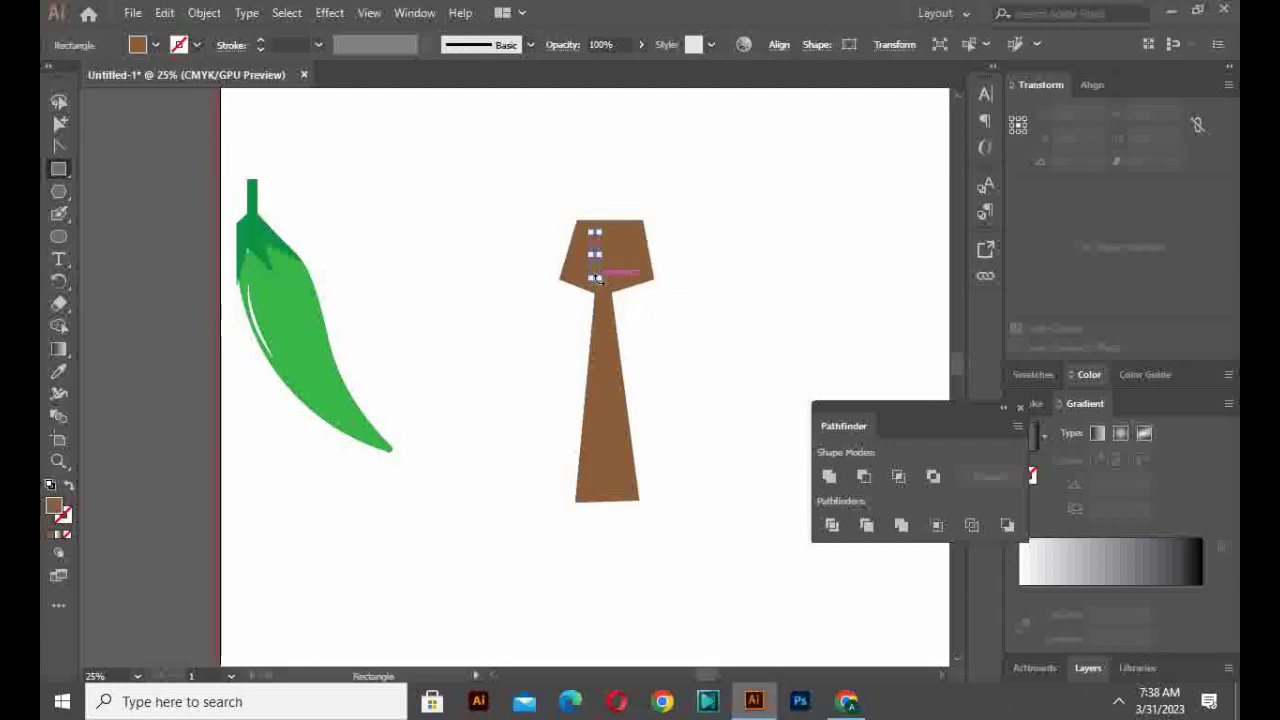
click(54, 167)
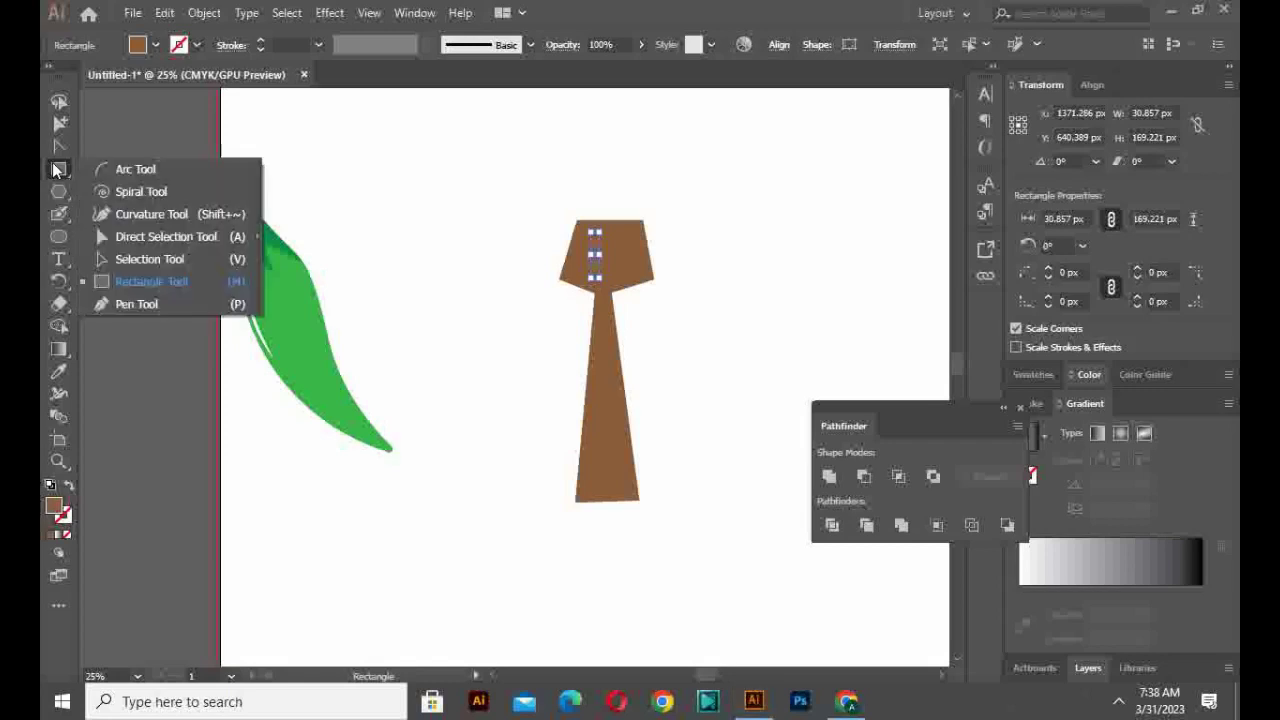
click(100, 258)
click(672, 227)
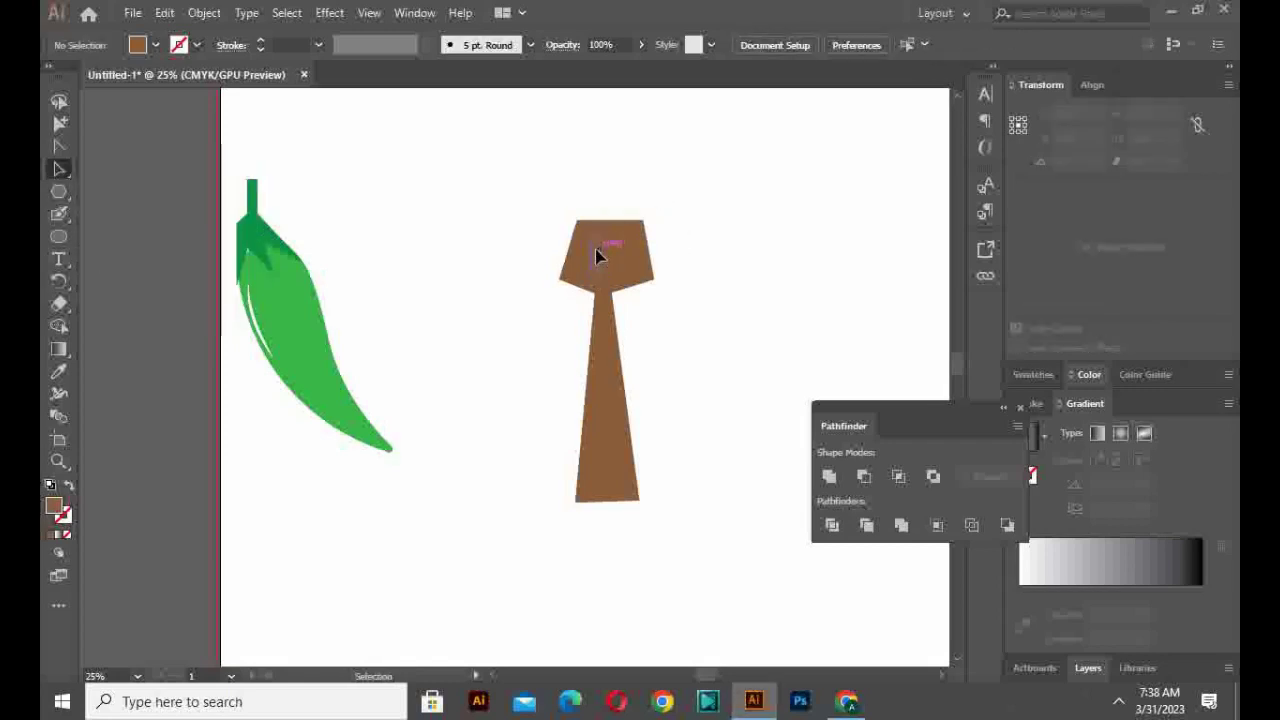
click(597, 250)
click(149, 46)
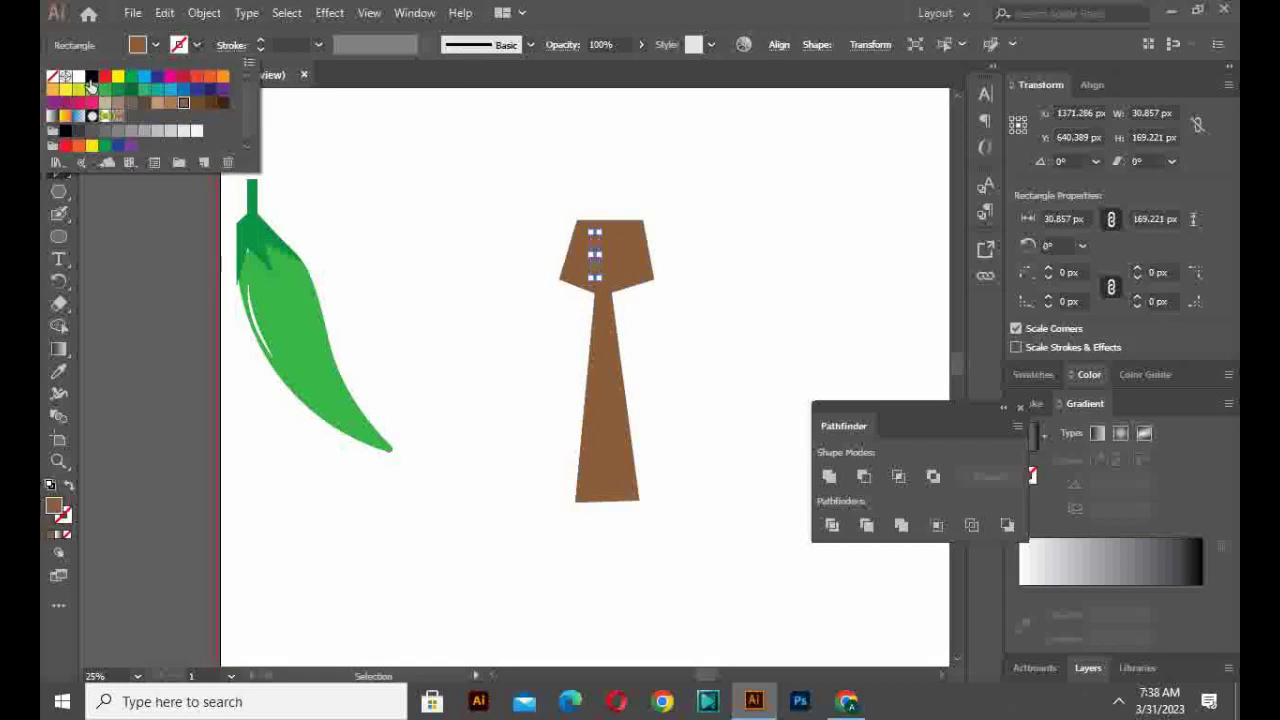
click(79, 77)
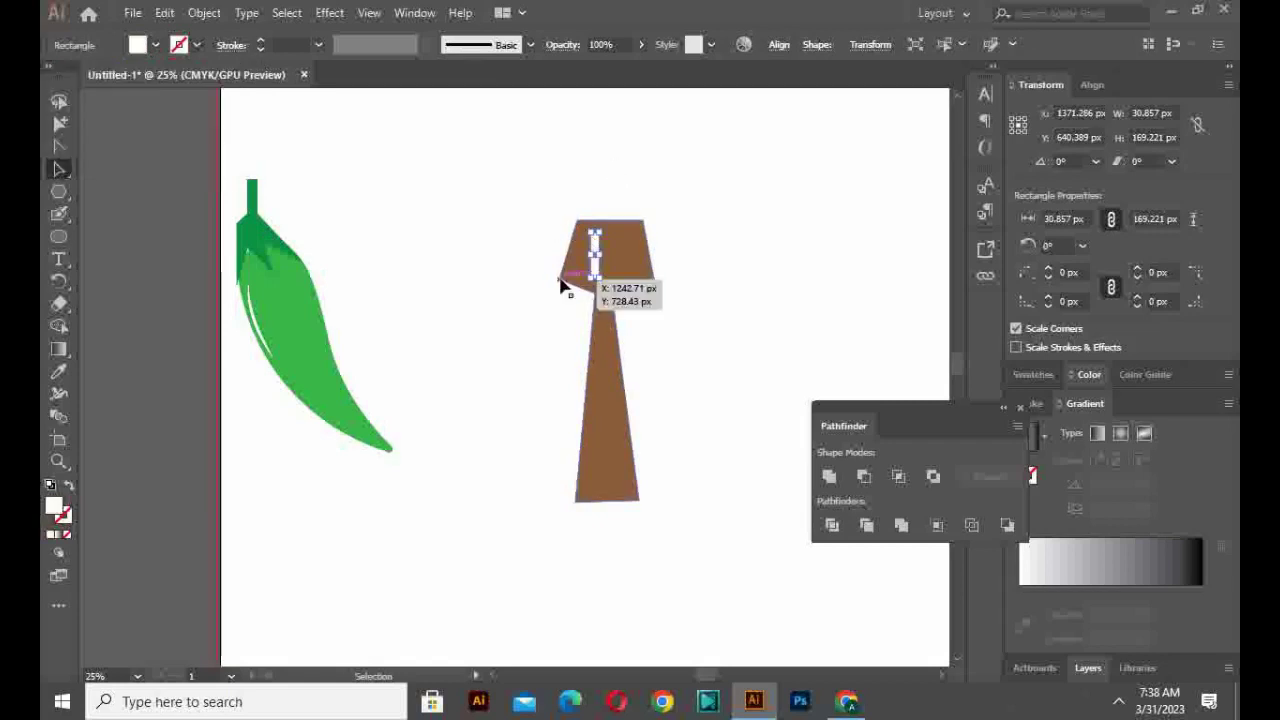
Step: Duplicate the white slot horizontally and repeat the copy to make three evenly spaced slots across the spatula head
drag(594, 262, 604, 270)
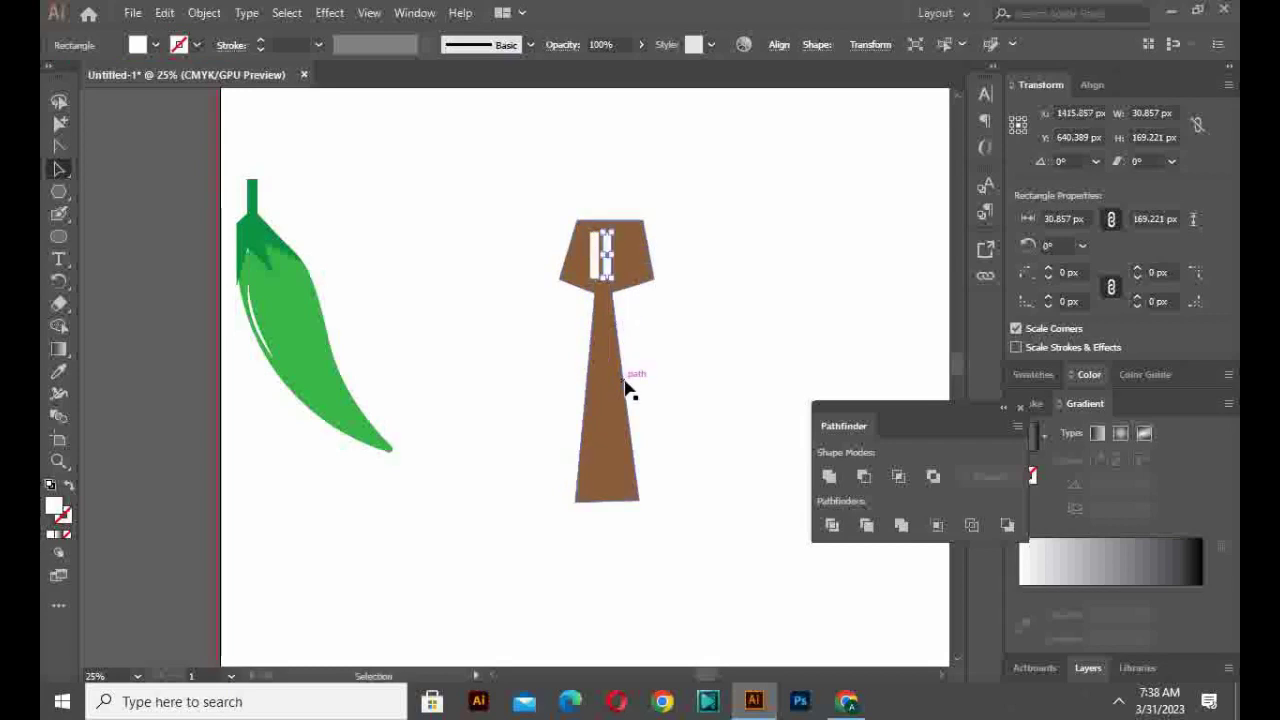
key(ctrl+d)
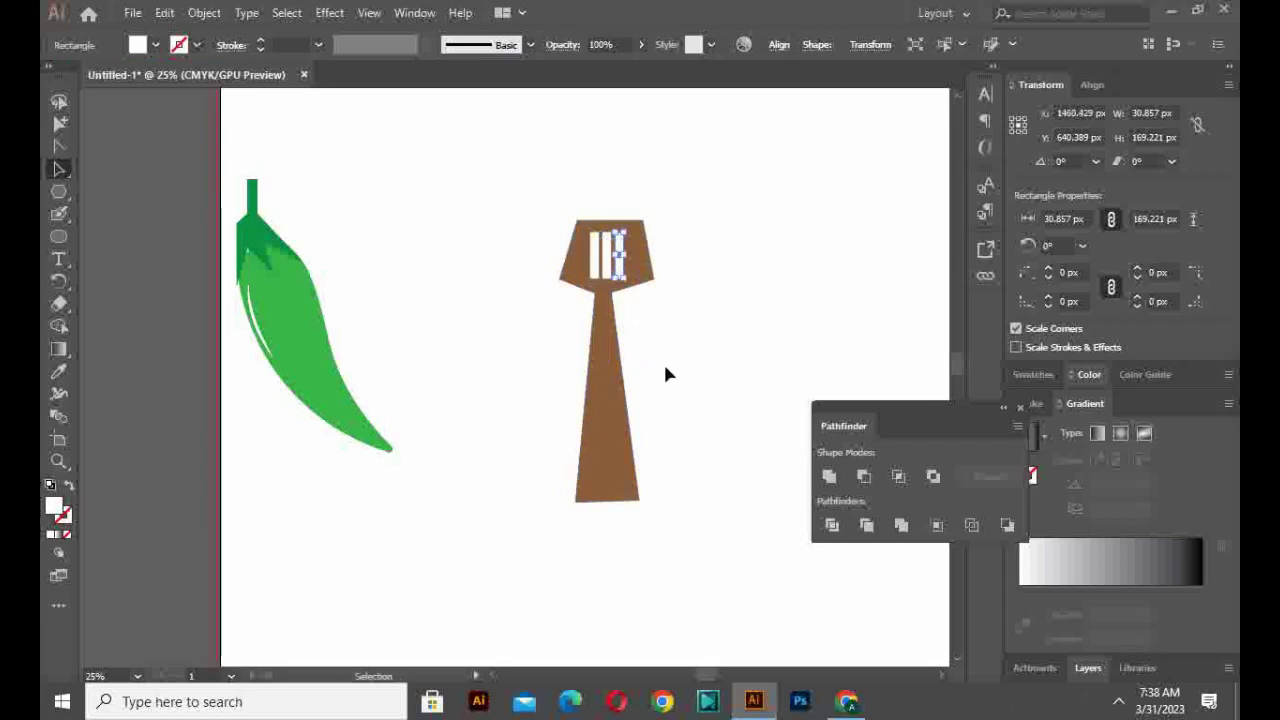
Step: Cut the three white slots out of the spatula head with Minus Front
click(665, 374)
drag(489, 185, 716, 538)
click(863, 477)
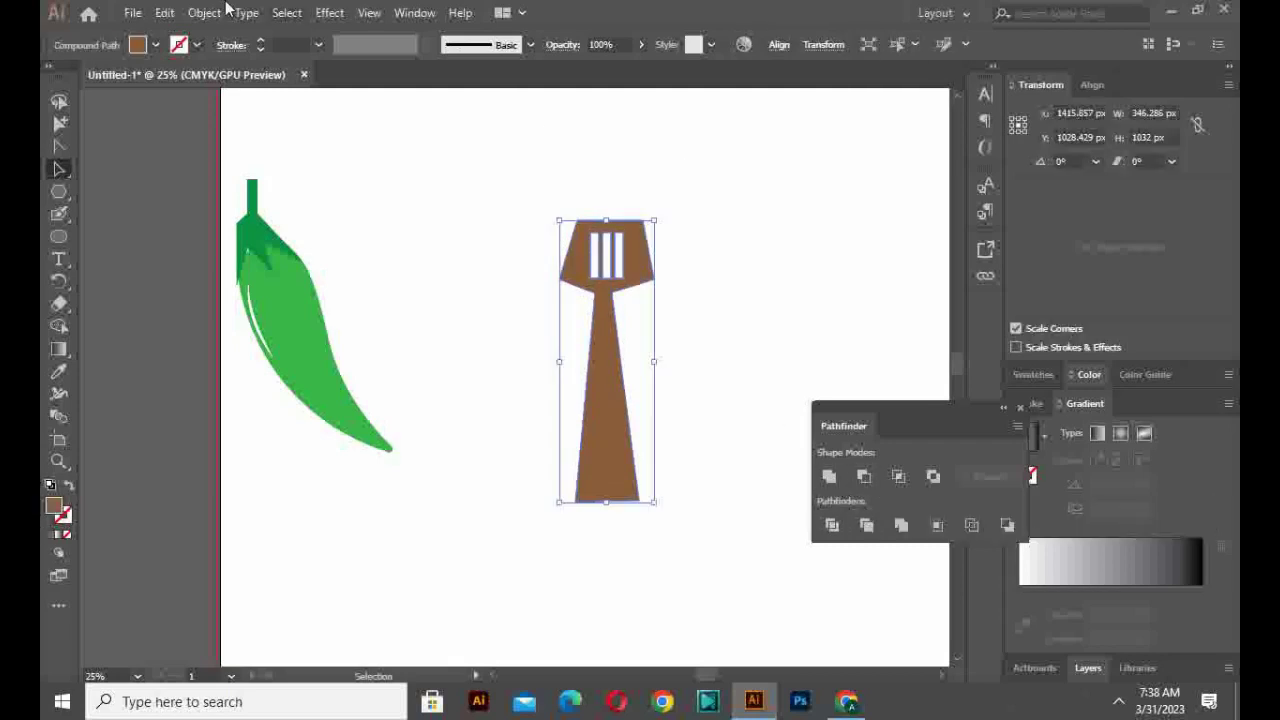
click(666, 337)
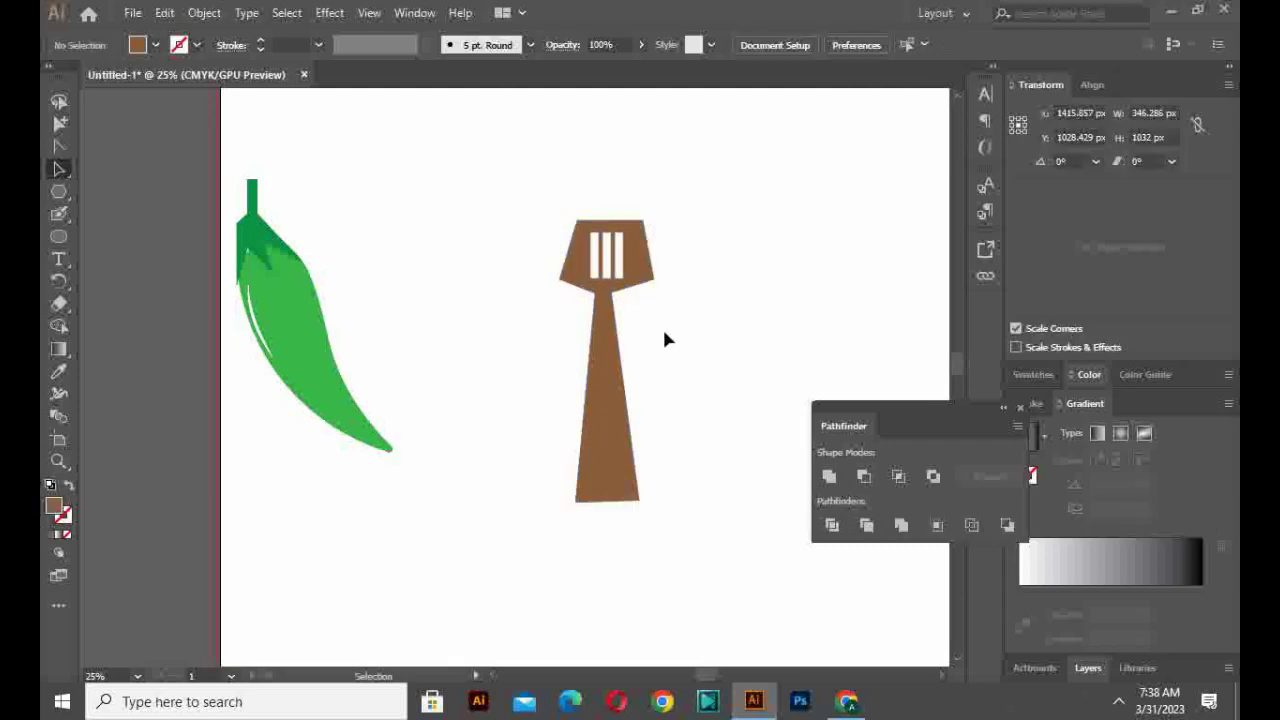
Step: Shorten the spatula handle by adding Curvature tool points higher on its sides and deleting the old end corners, and widen the head's top edge slightly
click(628, 475)
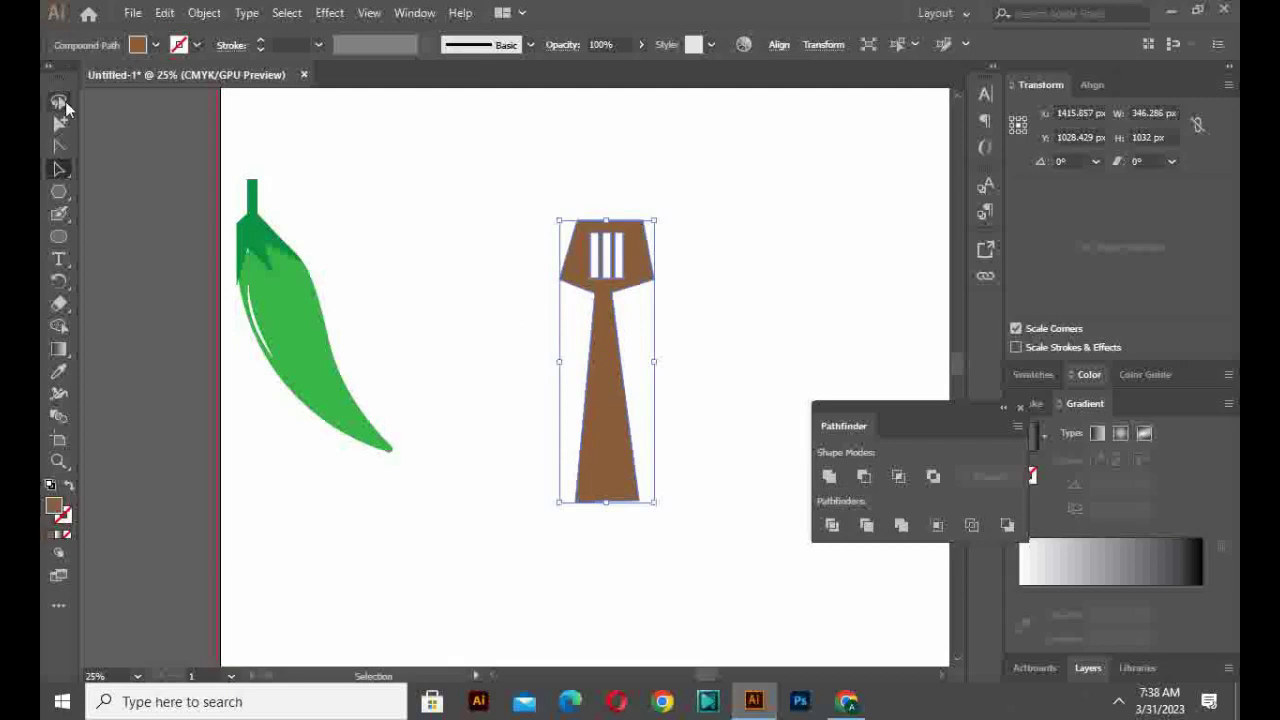
click(59, 169)
click(148, 218)
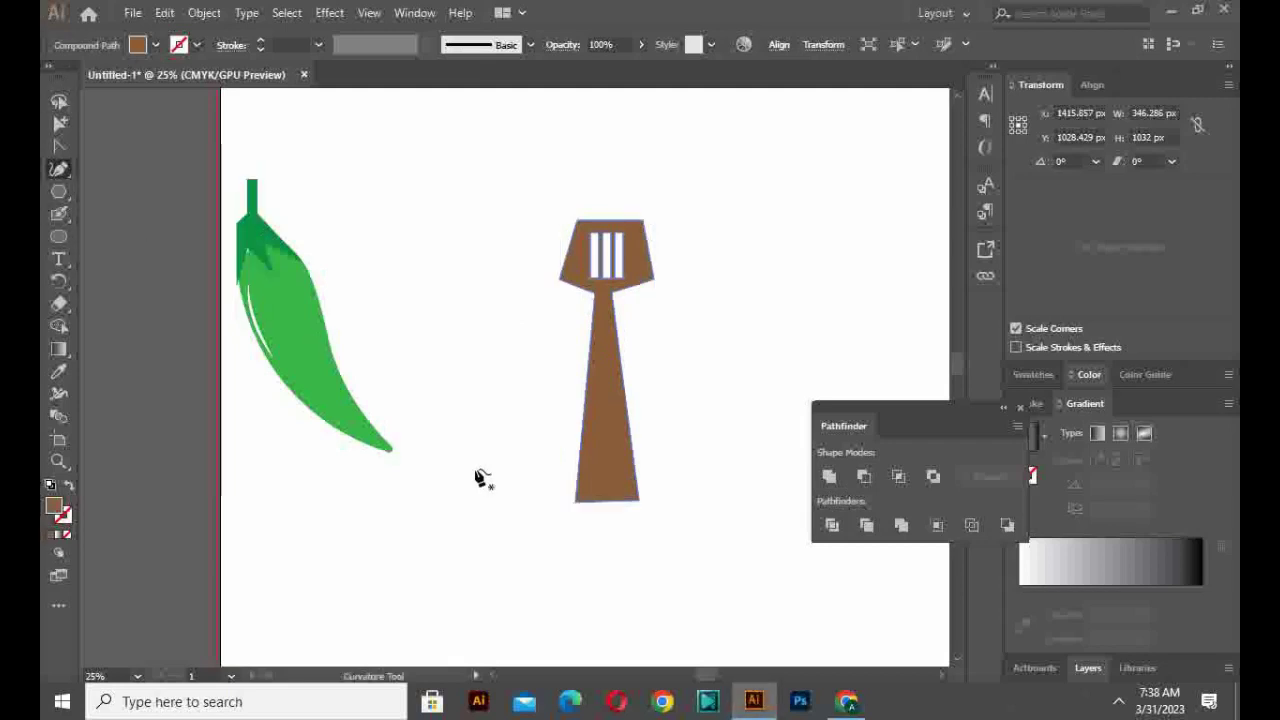
click(583, 460)
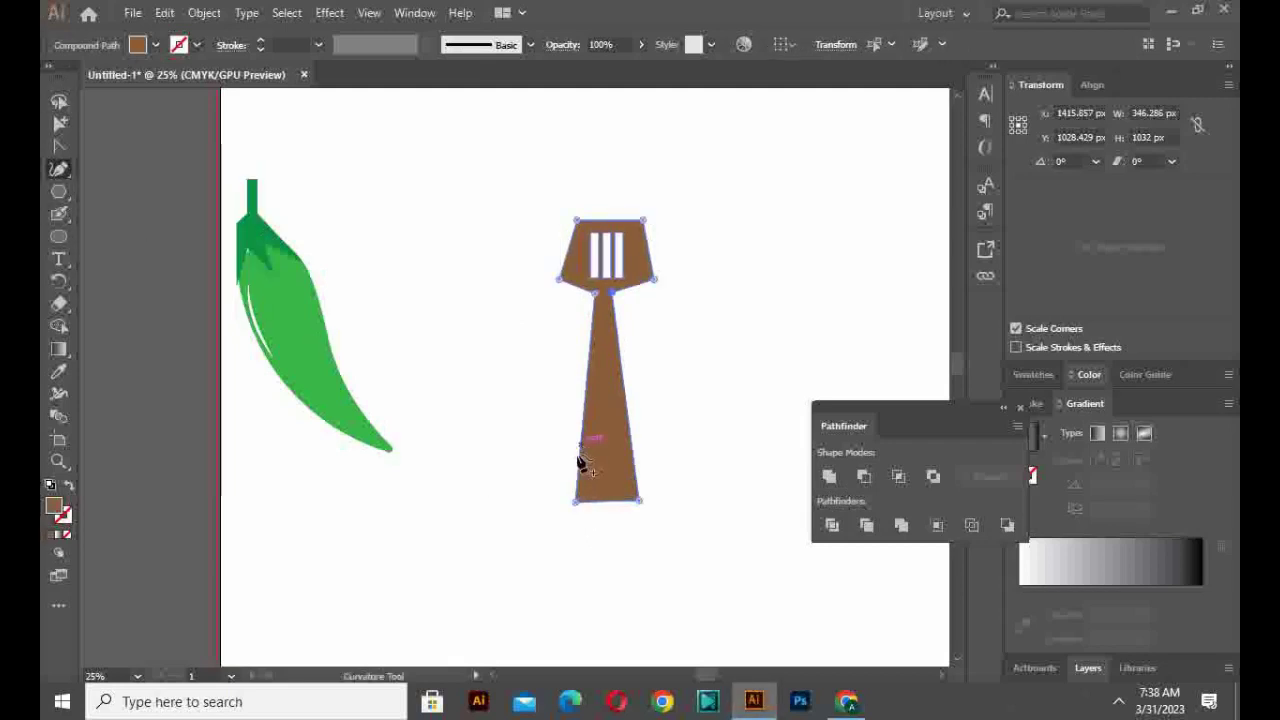
click(577, 440)
key(Delete)
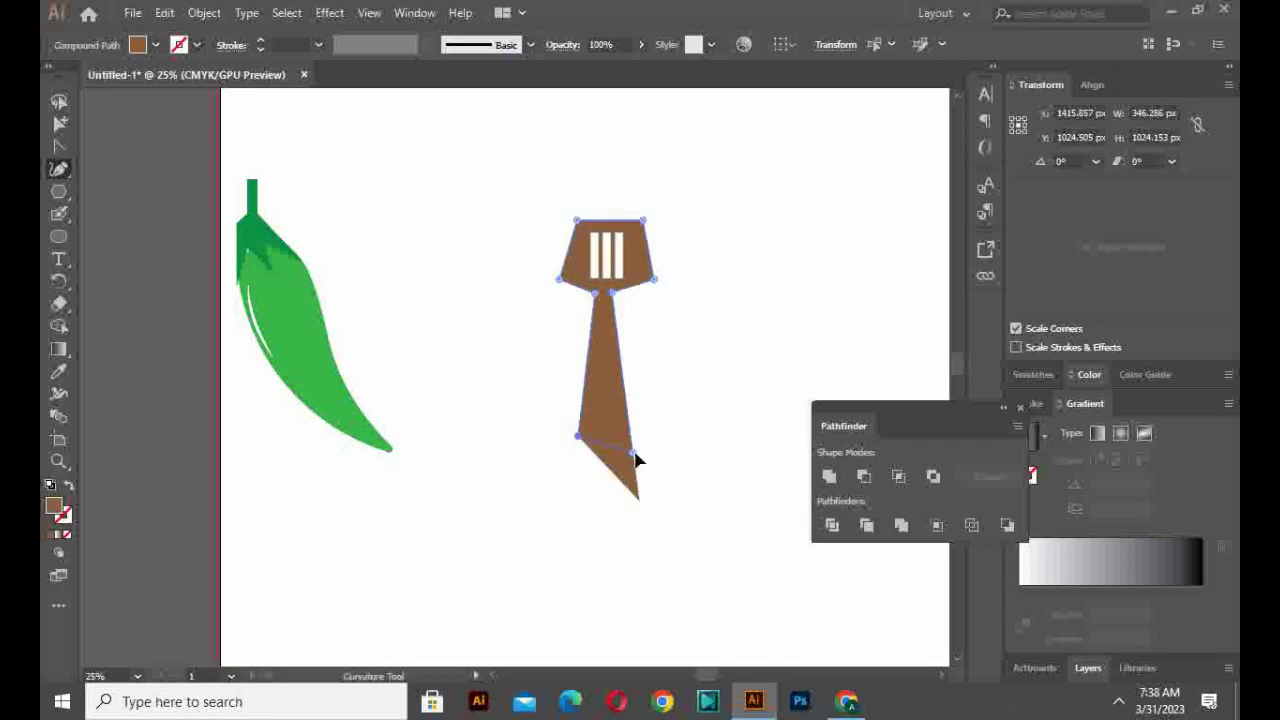
key(Delete)
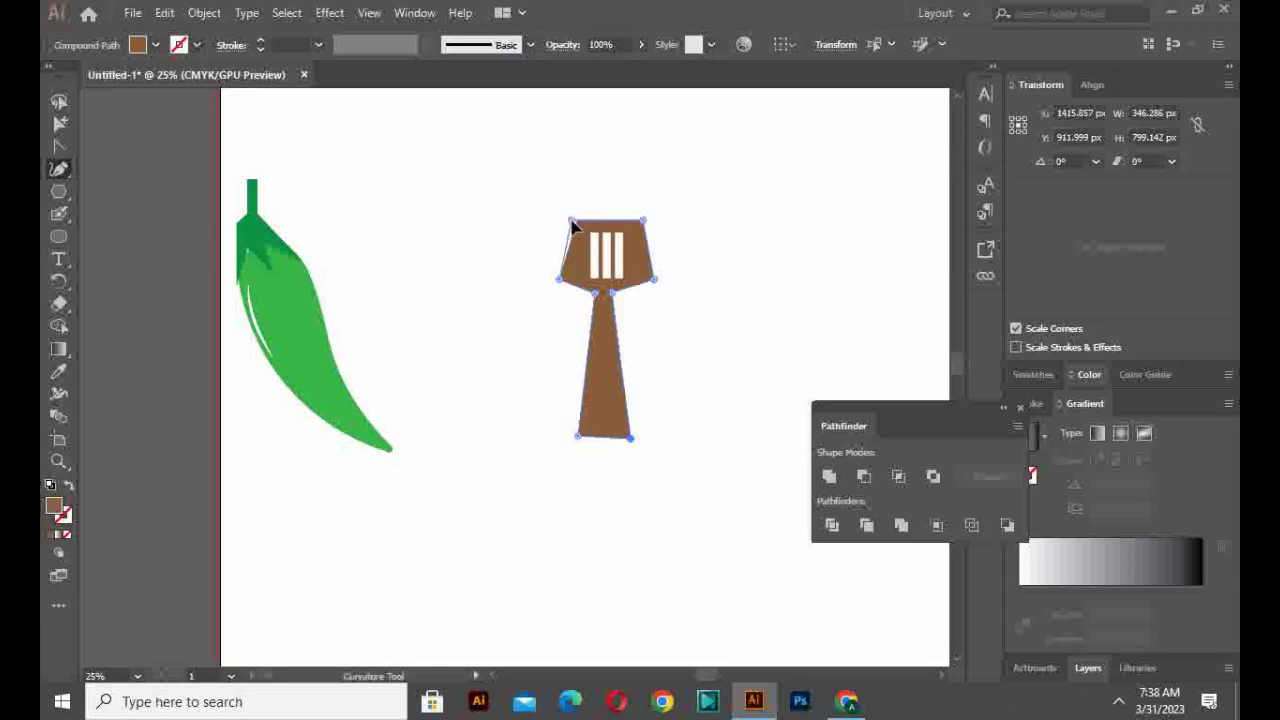
drag(60, 172, 112, 256)
click(767, 483)
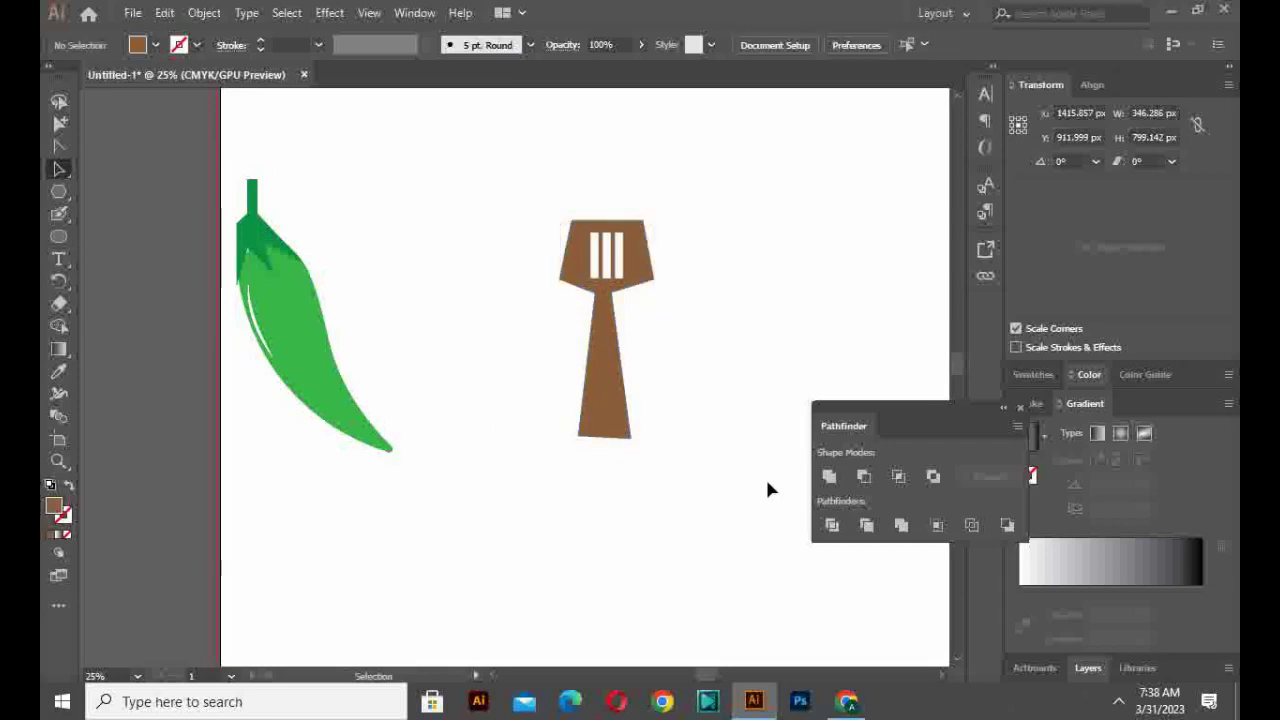
Step: Round the two corners at the end of the spatula handle to a radius of about 60 px
drag(68, 174, 128, 237)
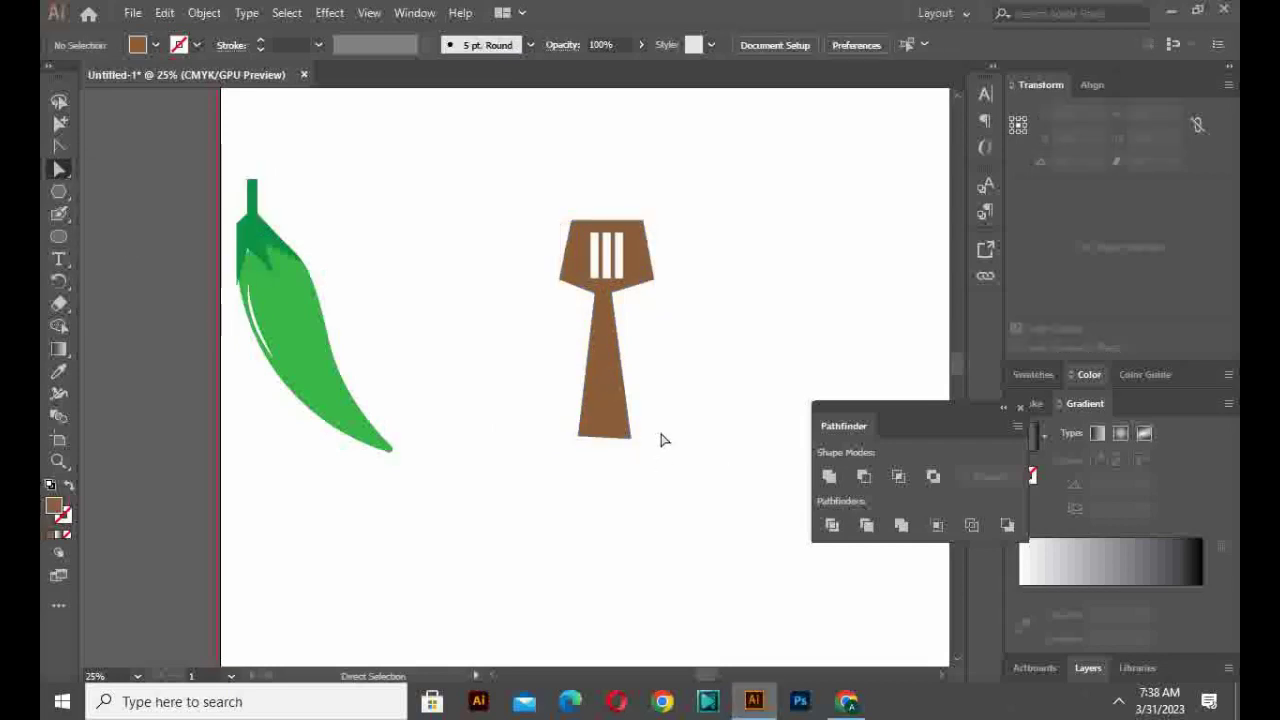
drag(528, 457, 527, 456)
drag(598, 428, 595, 420)
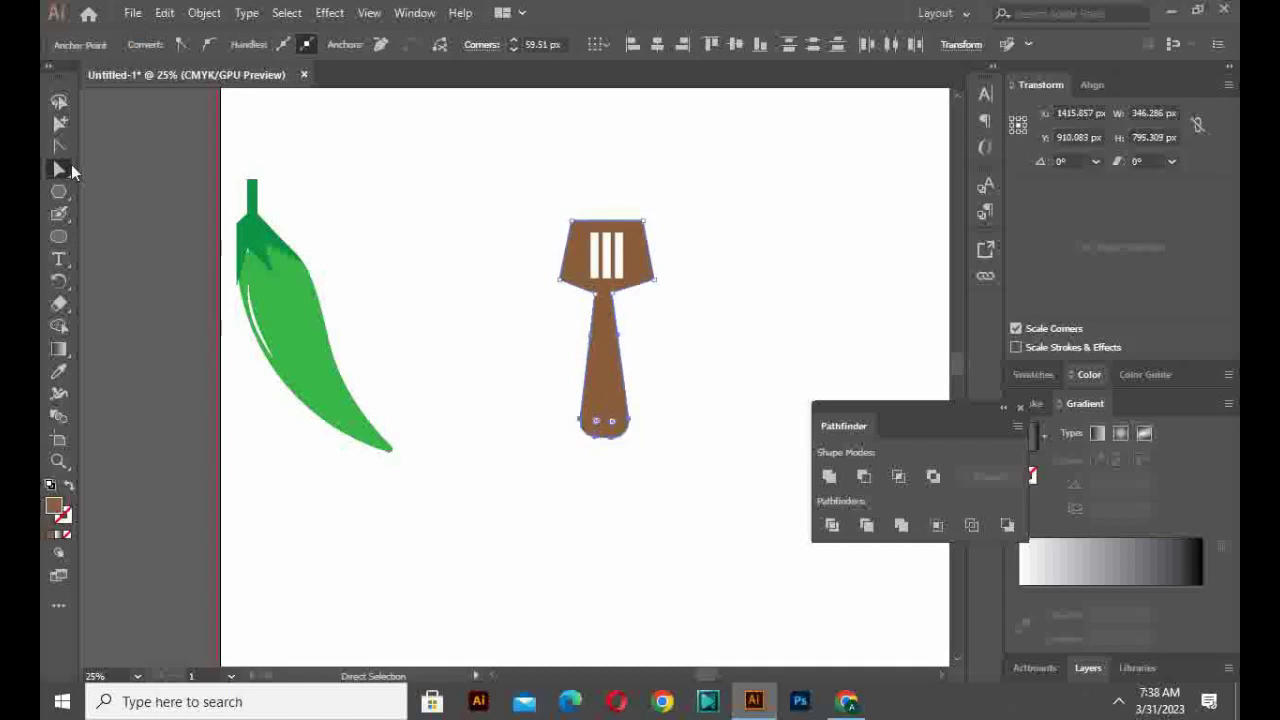
drag(71, 164, 112, 266)
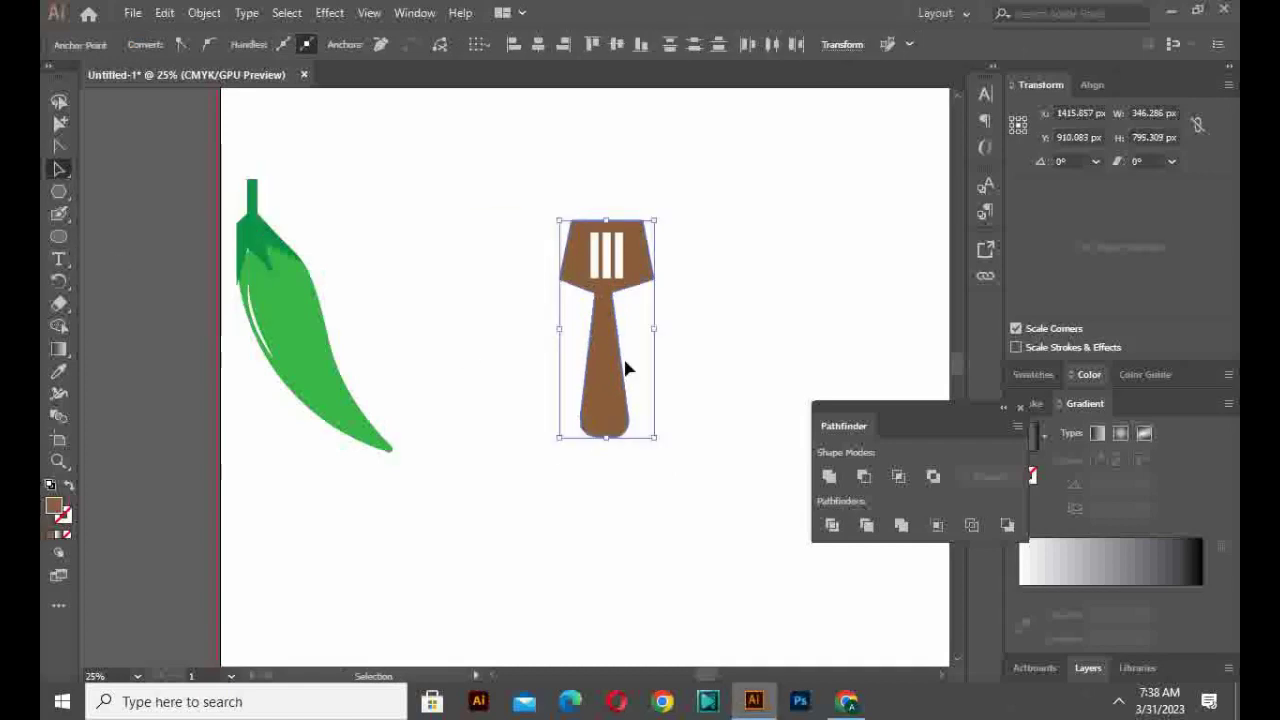
click(653, 376)
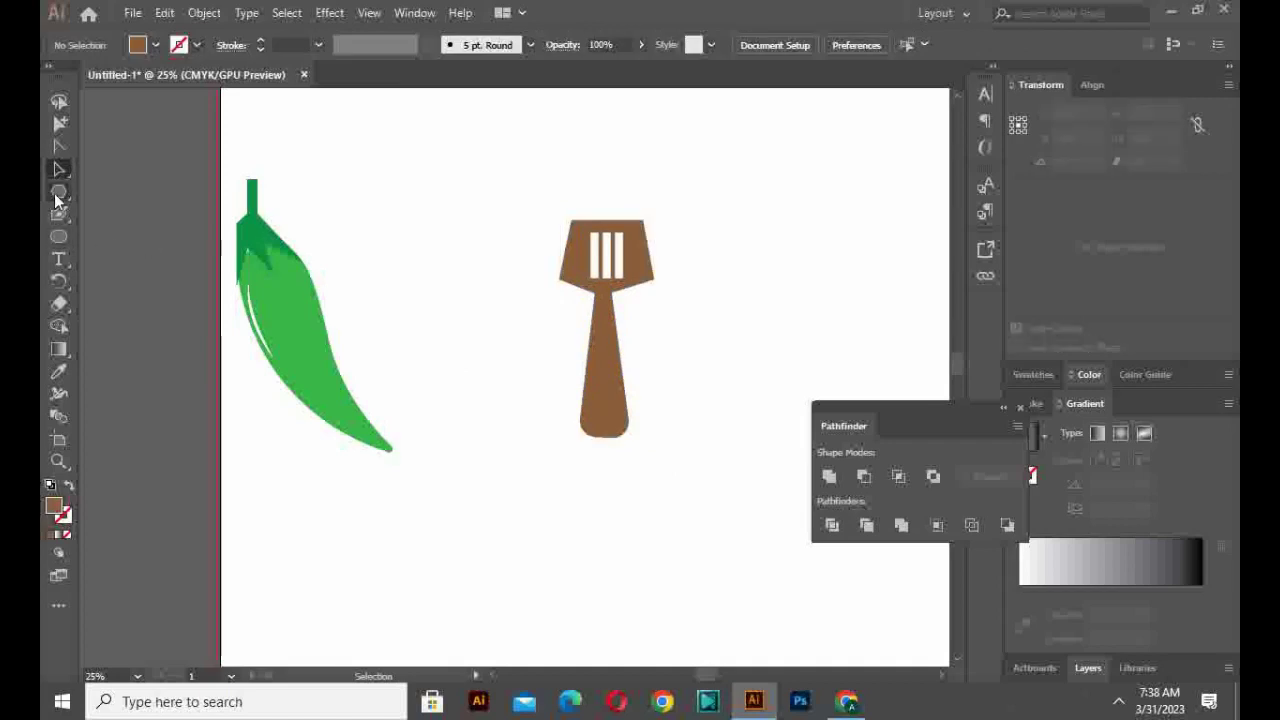
click(612, 378)
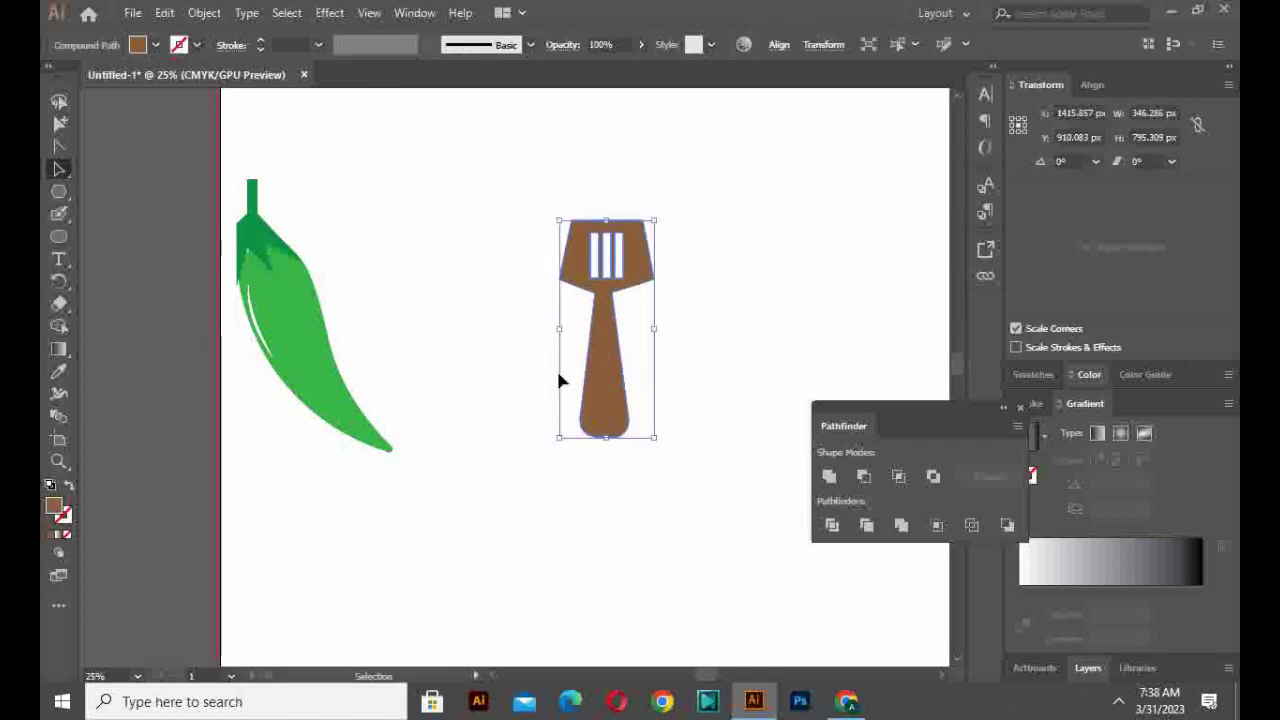
click(335, 298)
click(59, 193)
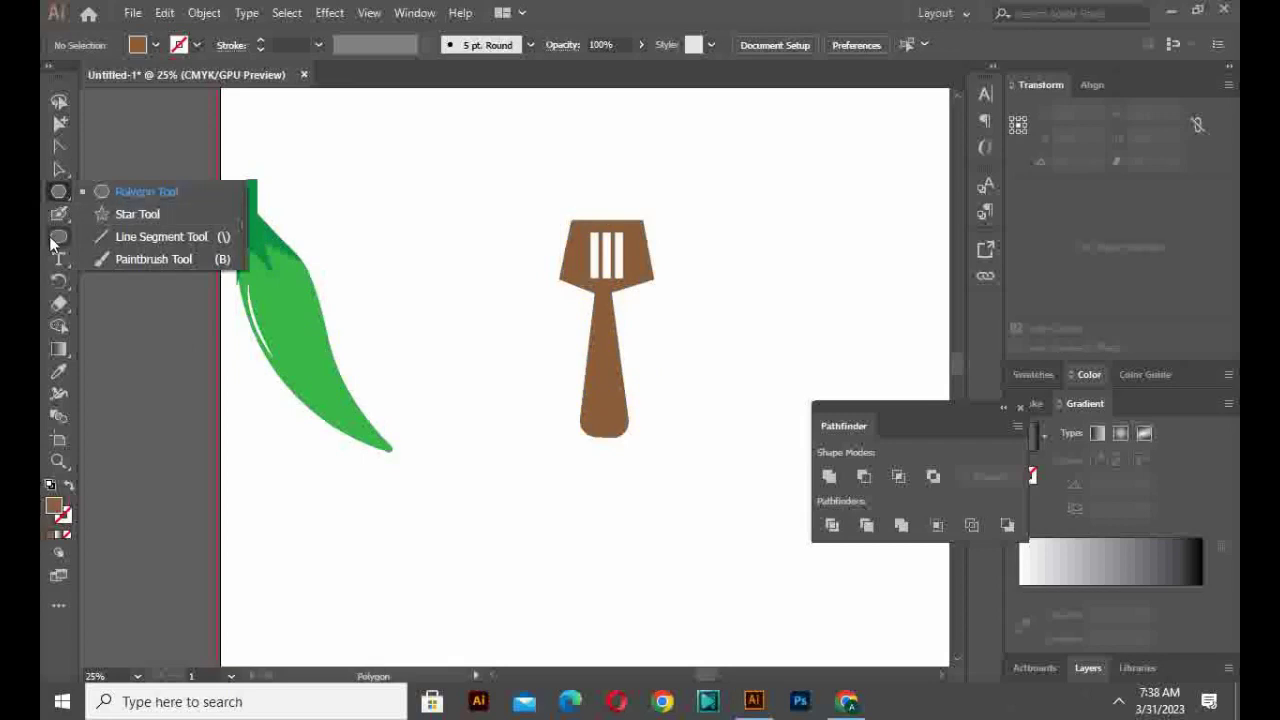
click(49, 236)
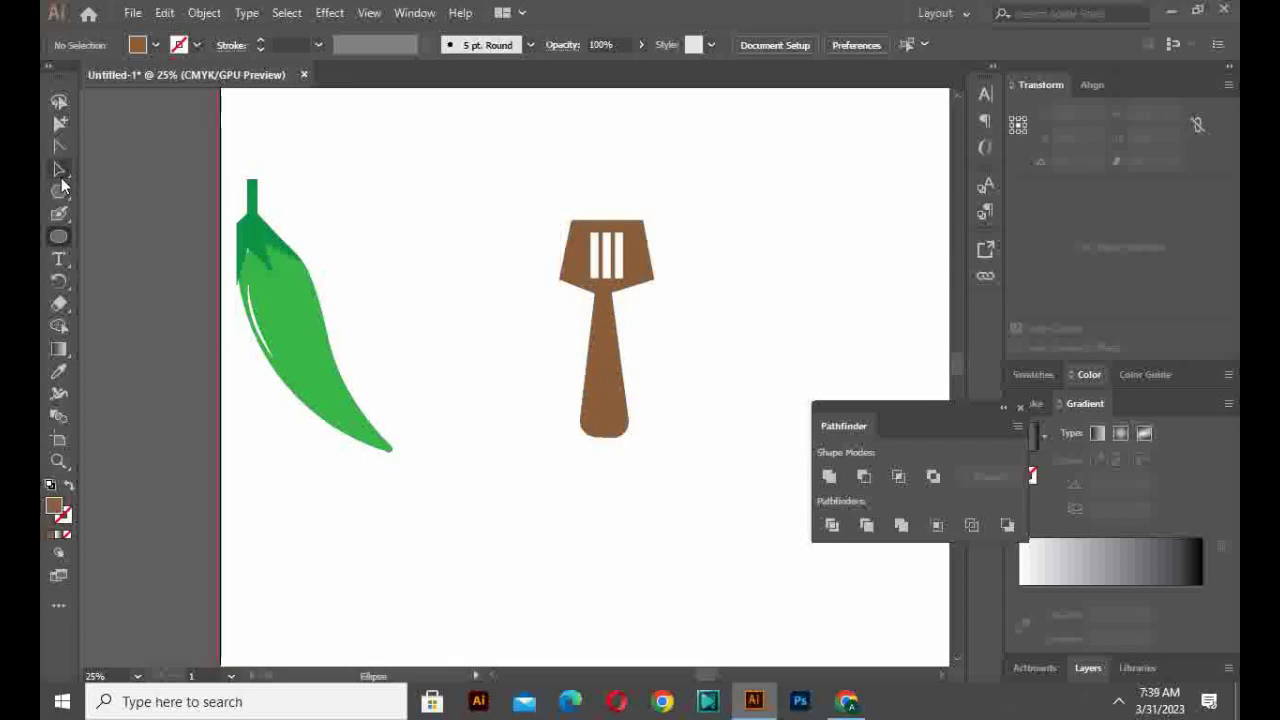
Step: Draw a closed knife silhouette with the Pen tool beside the spatula, with a triangular blade and a narrow tapered handle
drag(60, 172, 116, 305)
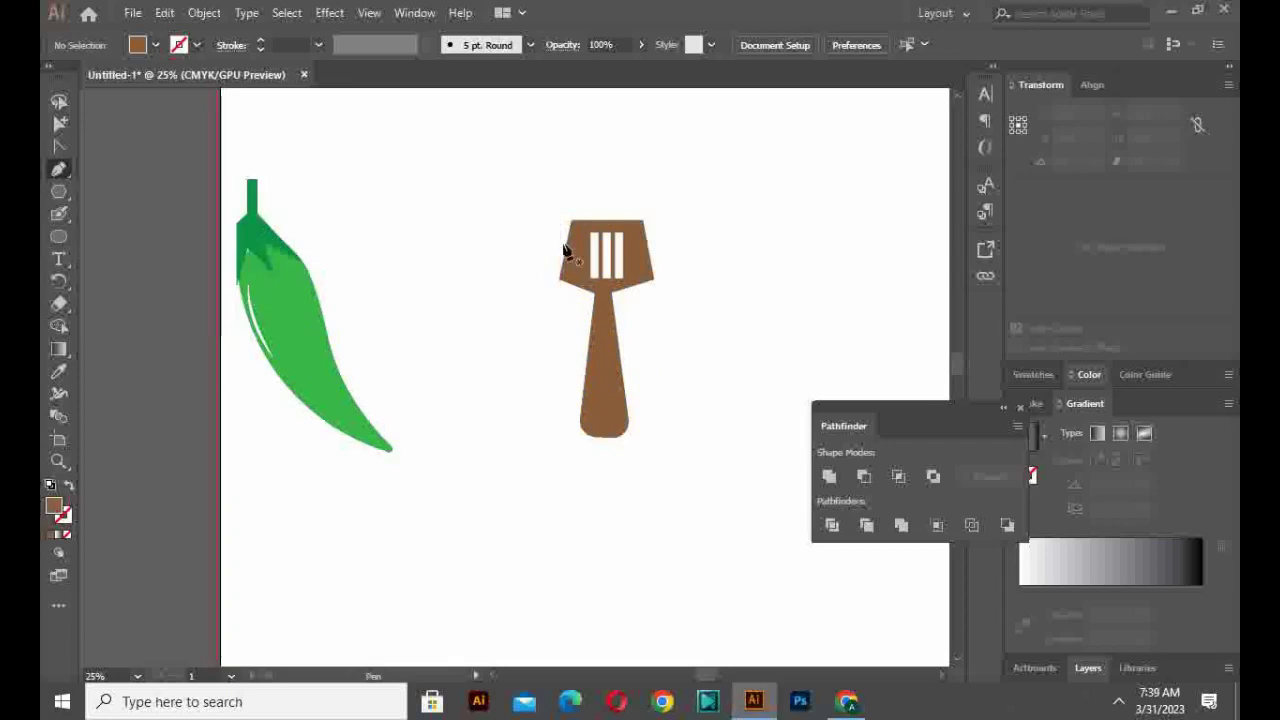
click(737, 200)
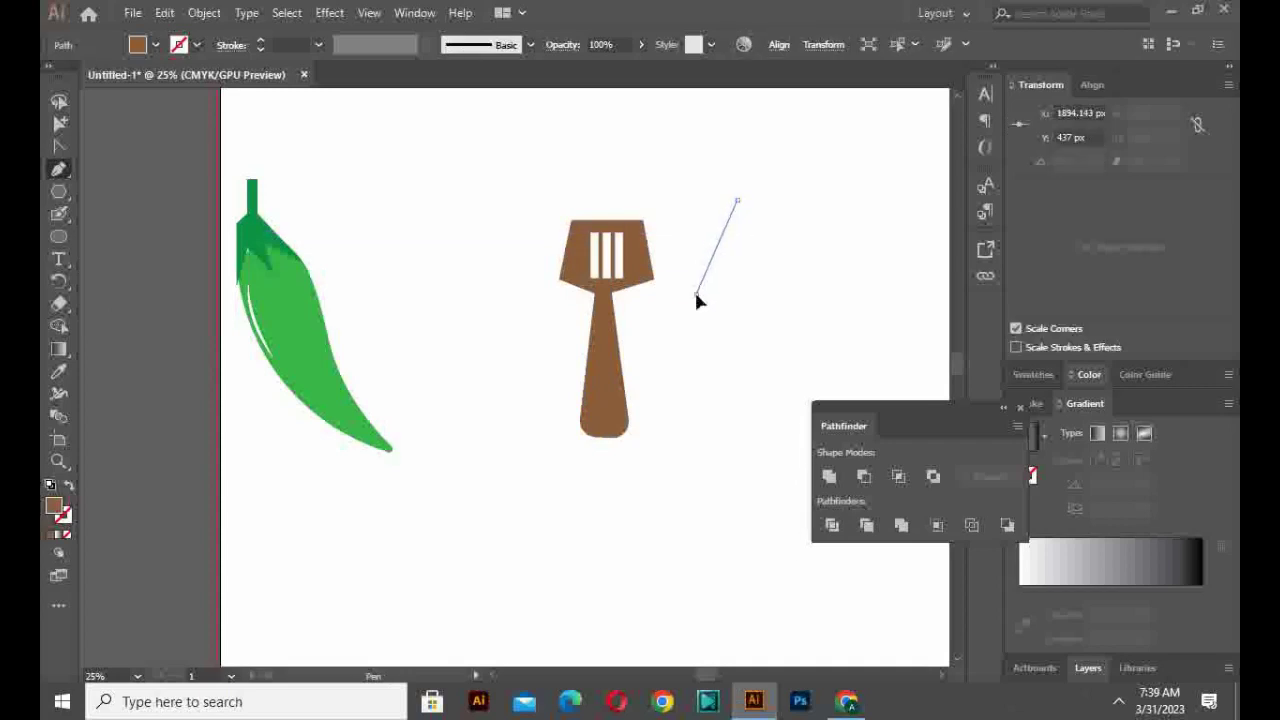
drag(695, 293, 733, 297)
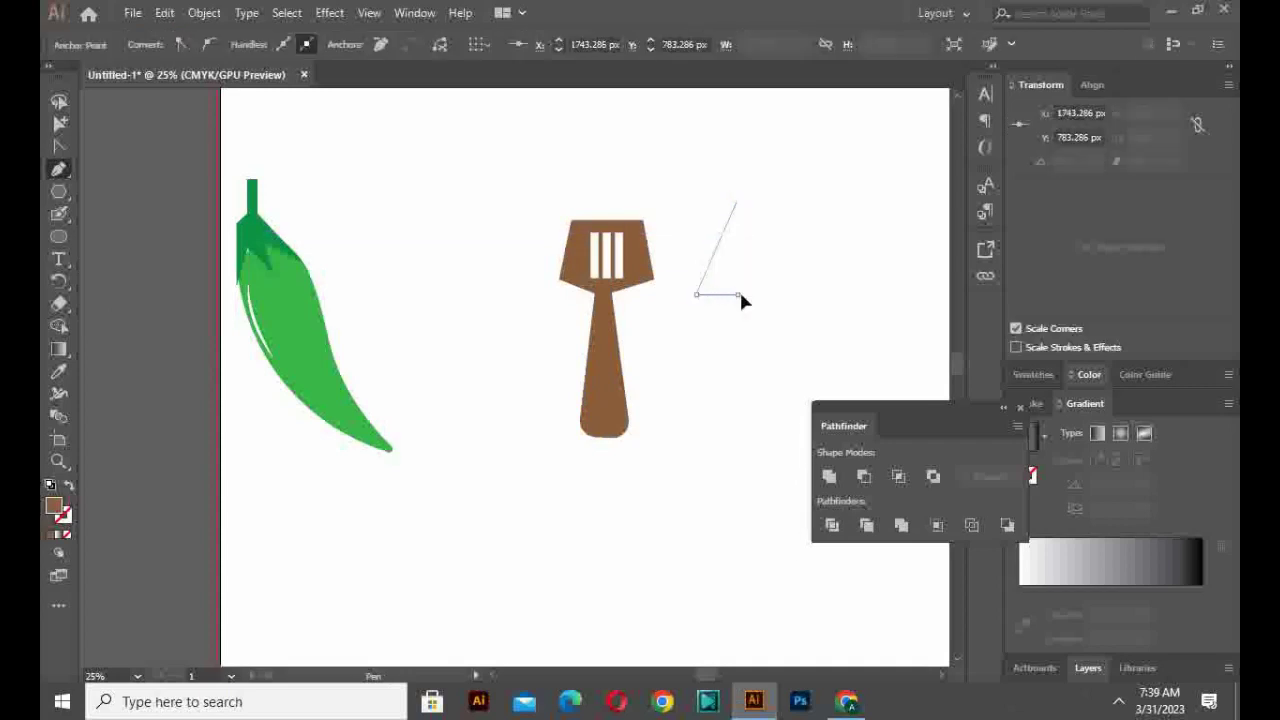
click(737, 293)
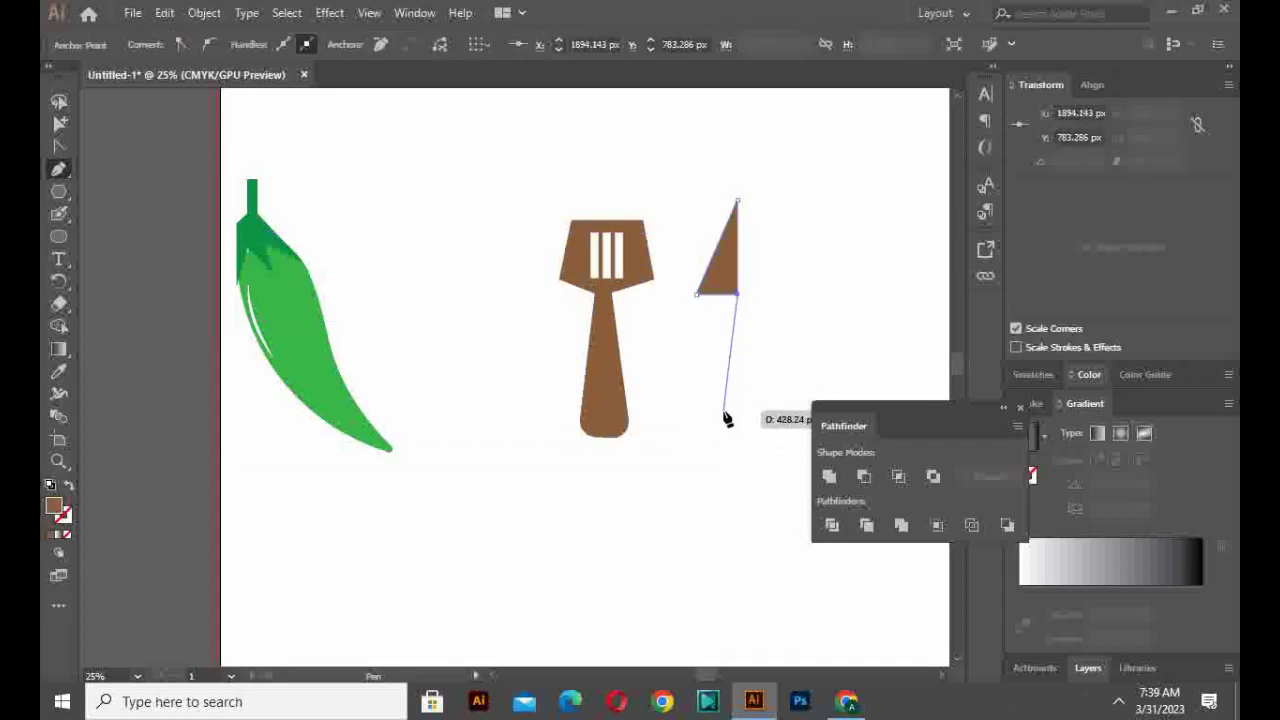
click(727, 410)
click(741, 410)
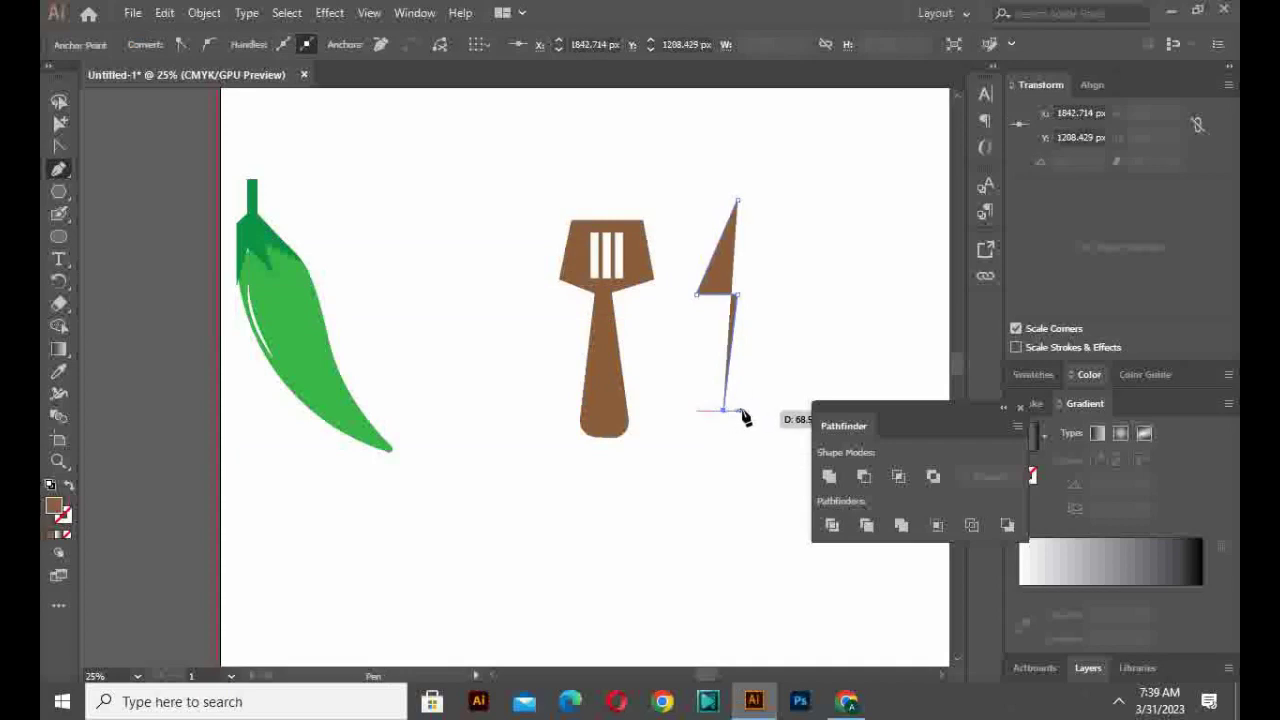
click(737, 201)
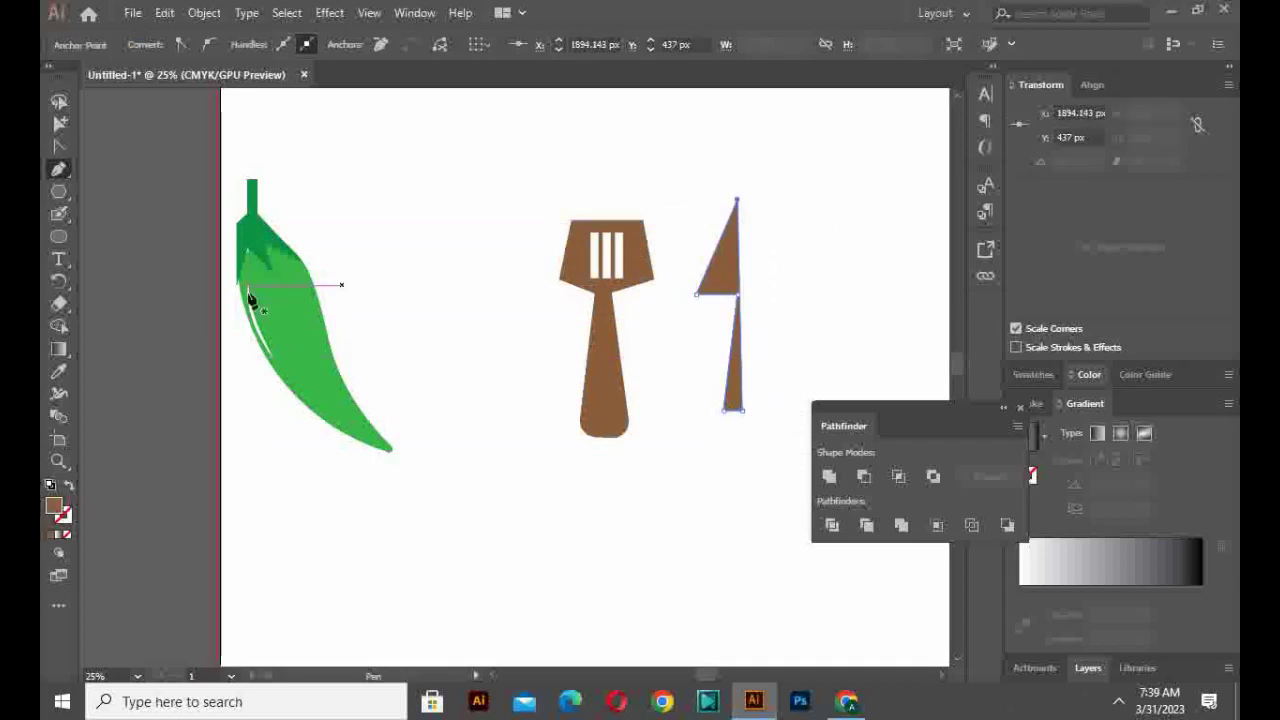
Step: Round the knife's tip to about 13 px, the inner corner between blade and handle, and the handle's end corners to about 33 px
right_click(69, 188)
click(71, 174)
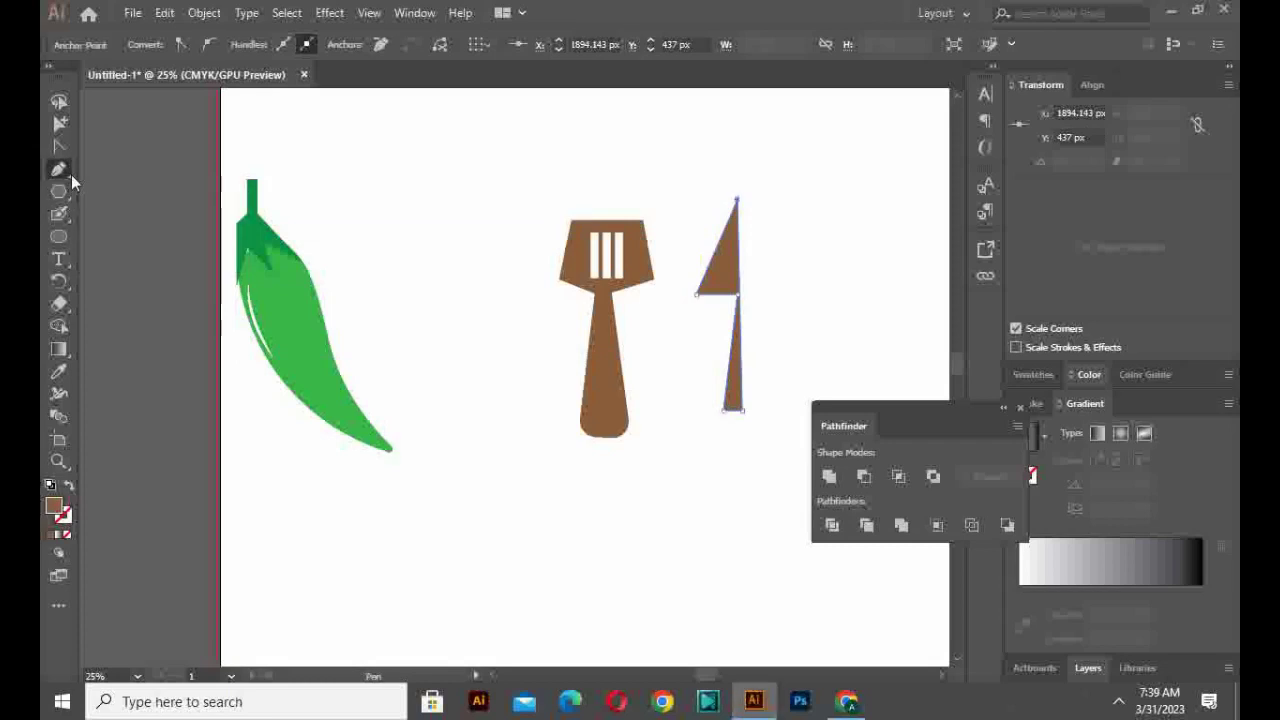
right_click(71, 176)
click(94, 231)
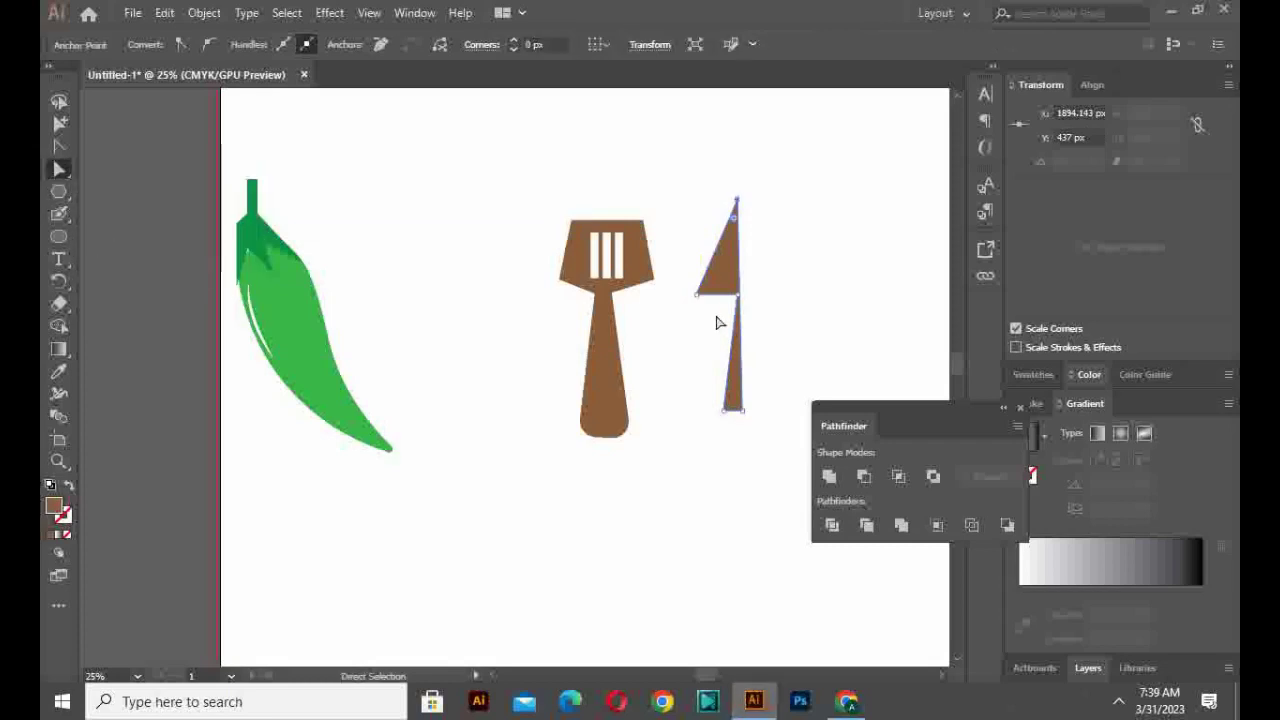
drag(739, 235, 733, 218)
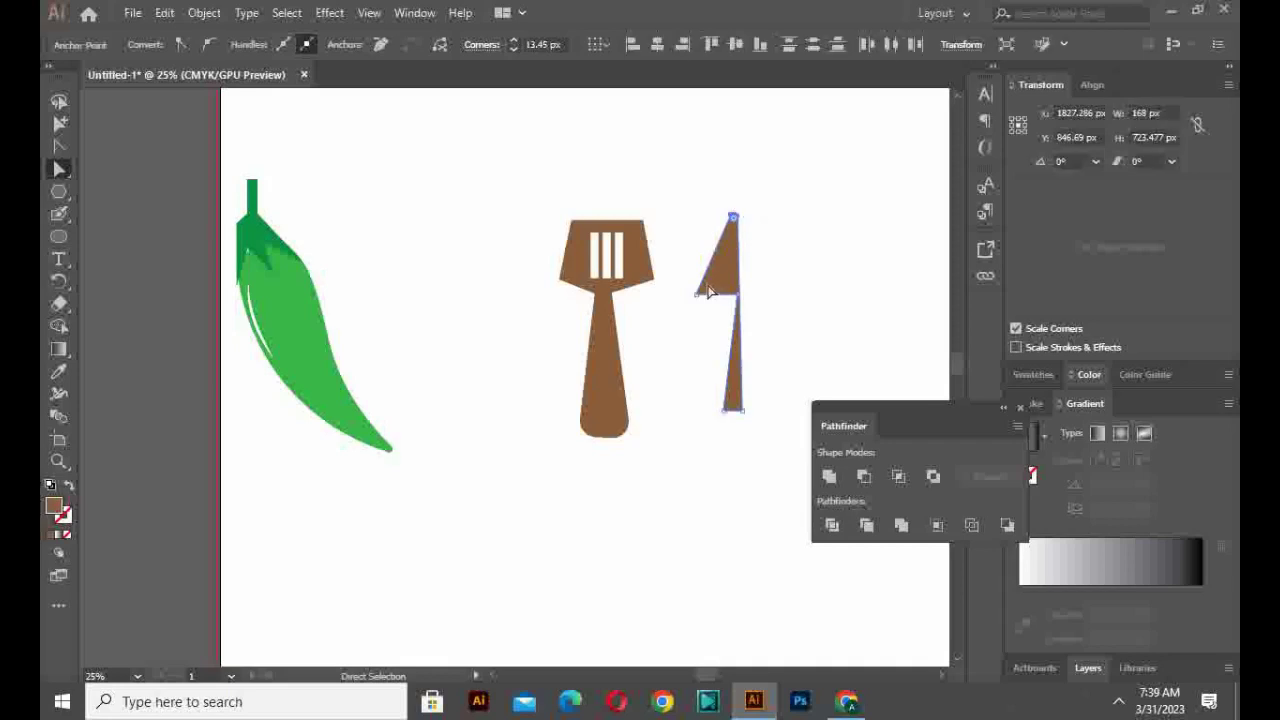
drag(740, 304, 719, 327)
drag(758, 399, 688, 446)
drag(730, 403, 734, 404)
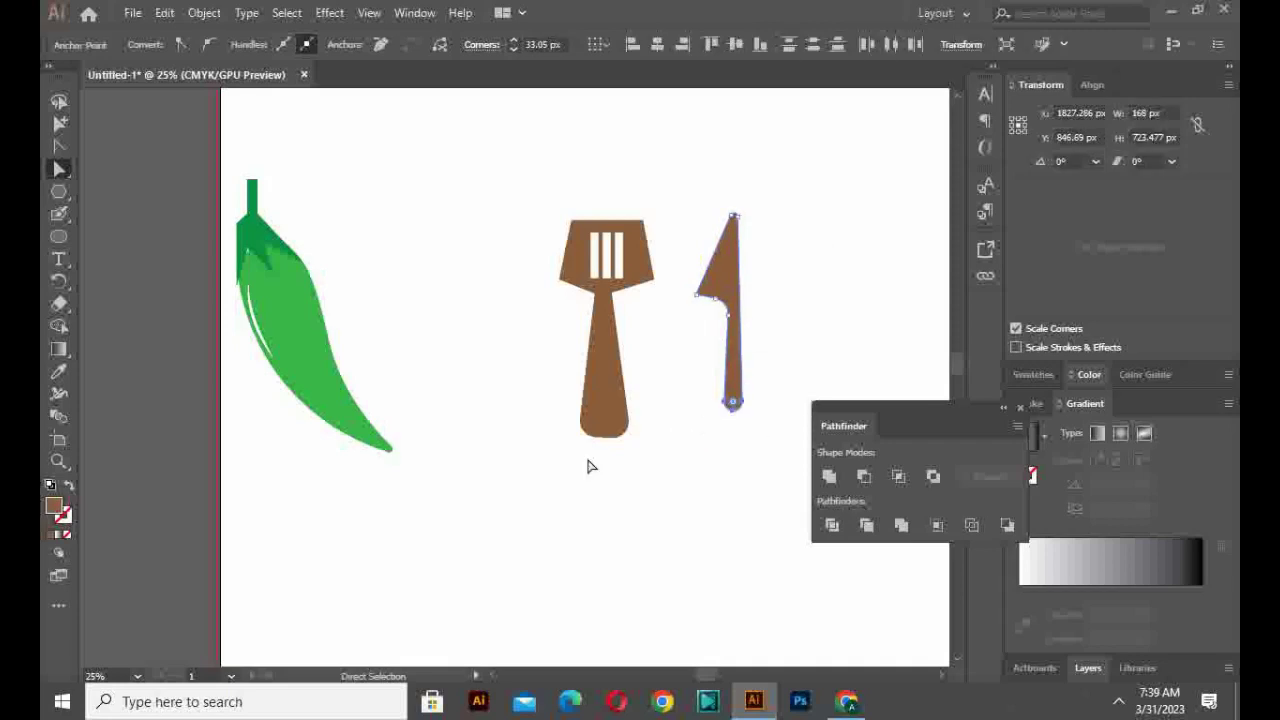
Step: Stretch the knife downward to a height of about 837 px
right_click(62, 166)
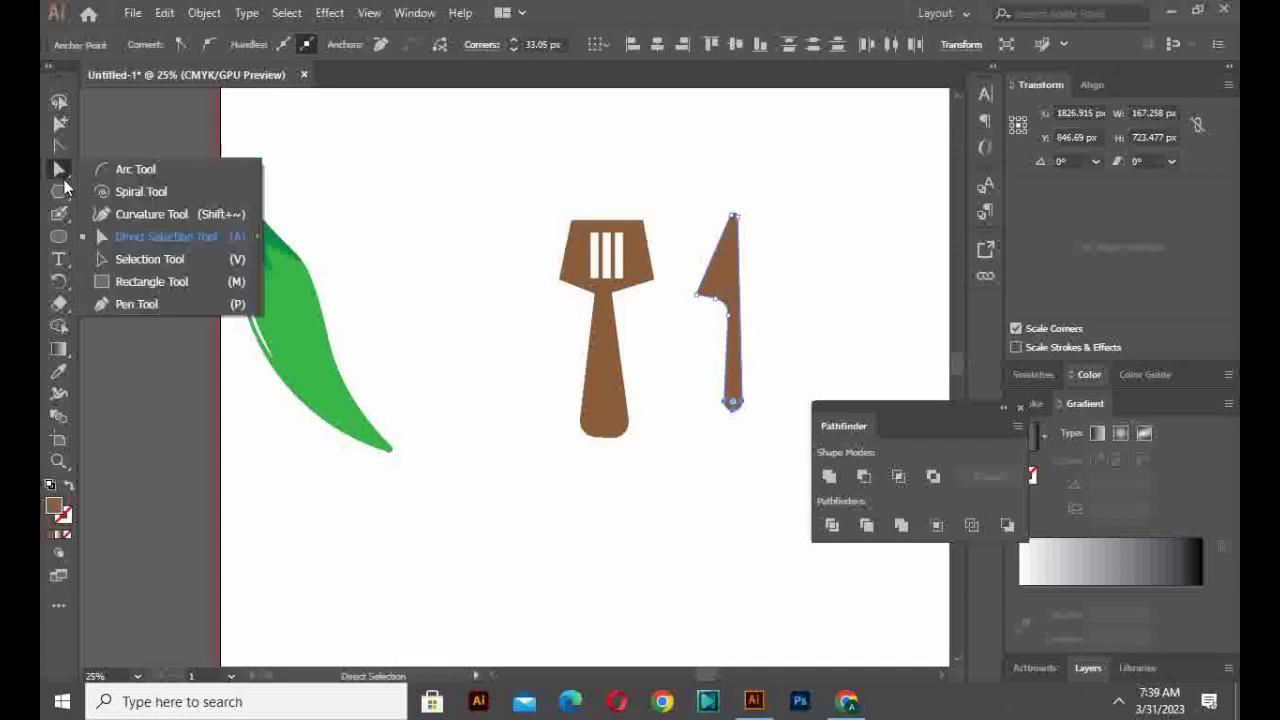
click(128, 256)
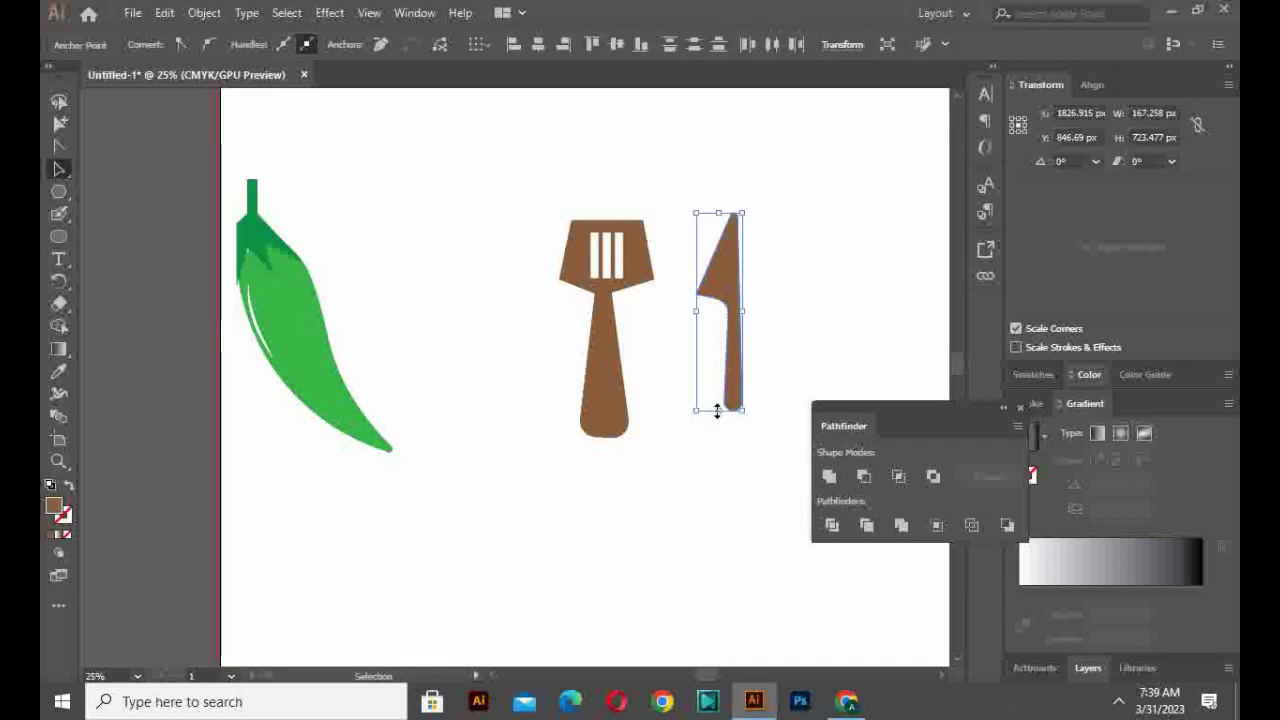
drag(717, 410, 716, 449)
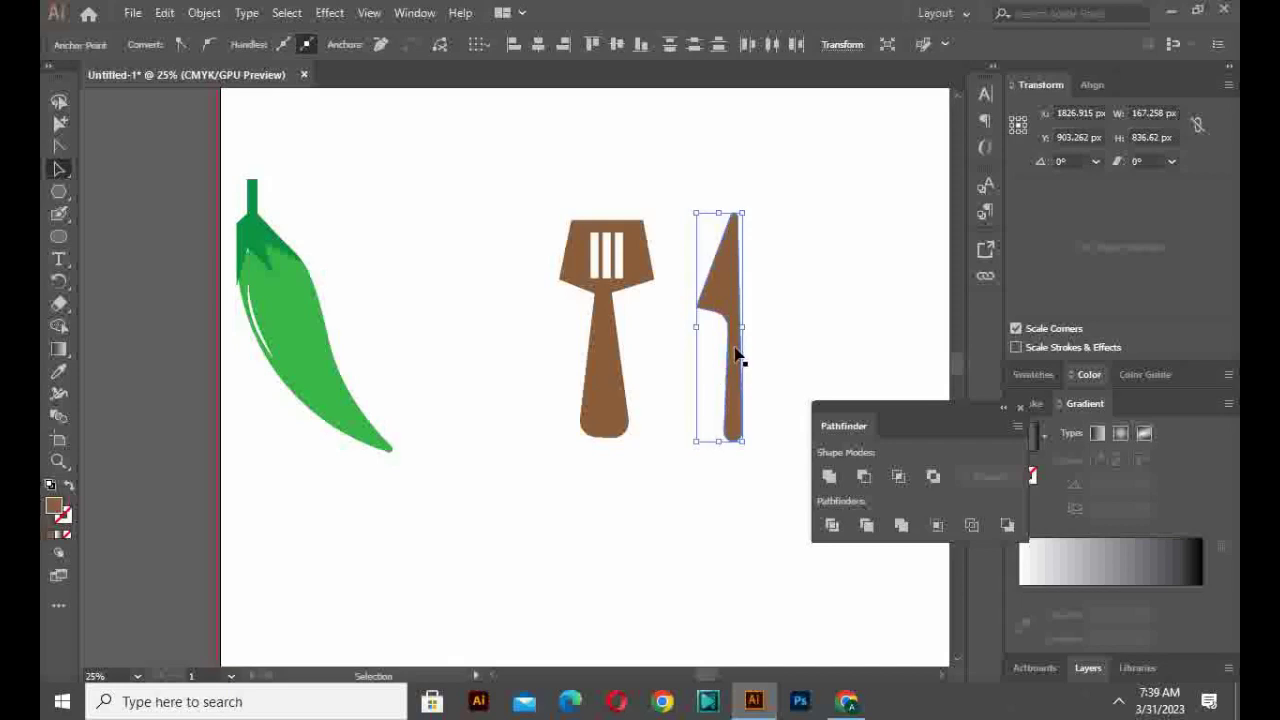
Step: Lay the knife across the spatula handle at about 304° and tilt the spatula the opposite way so the two utensils cross
drag(737, 356, 617, 380)
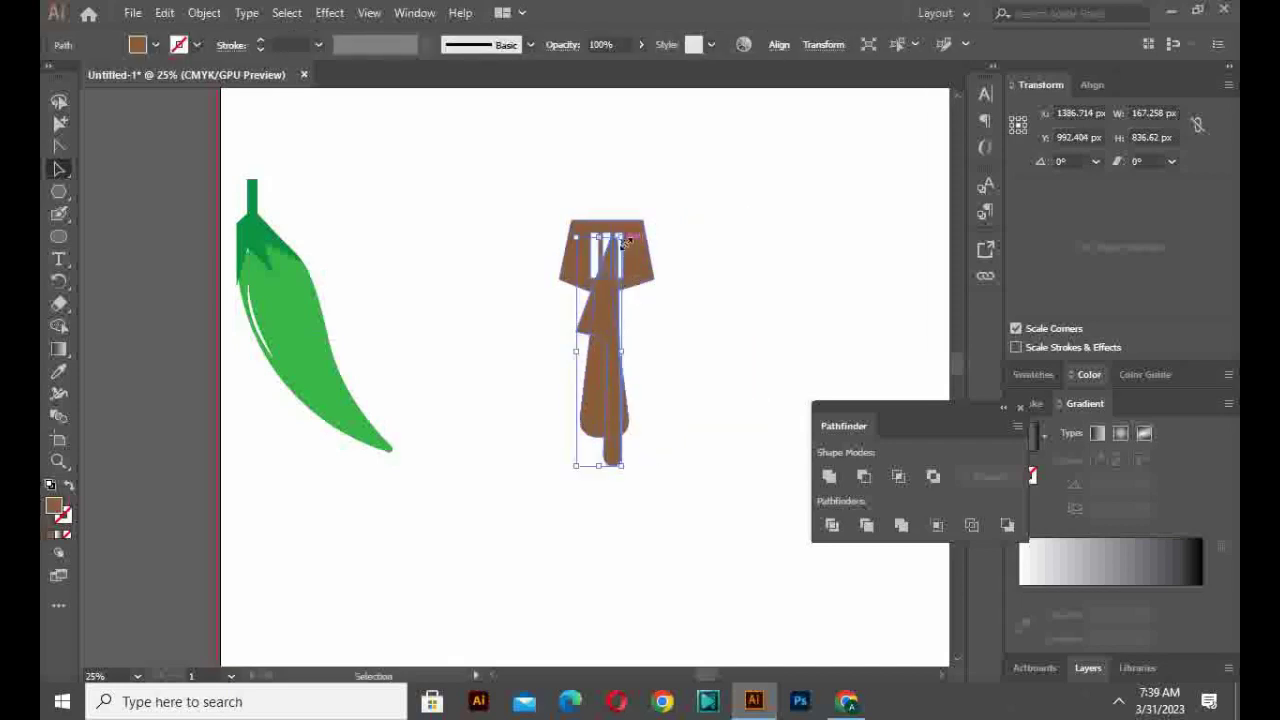
drag(626, 241, 756, 319)
click(645, 276)
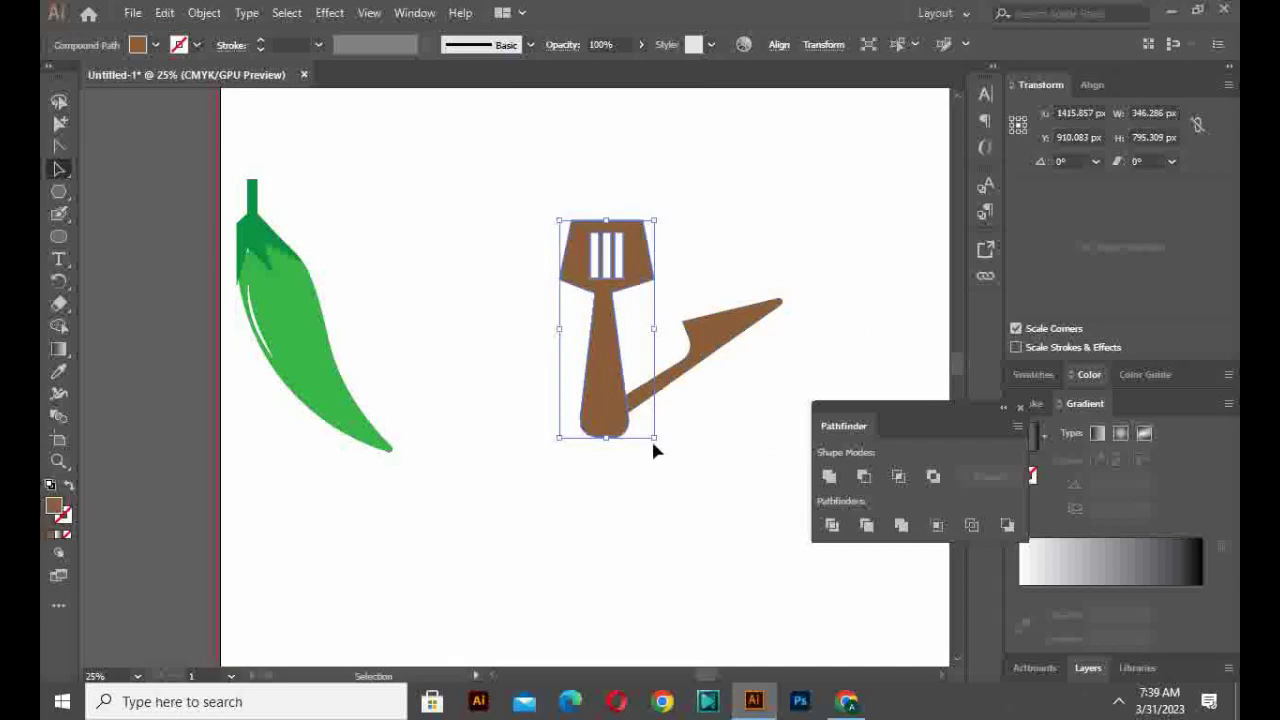
drag(663, 440, 749, 394)
Step: Scale the knife down slightly about its center so it matches the crossed spatula
click(749, 326)
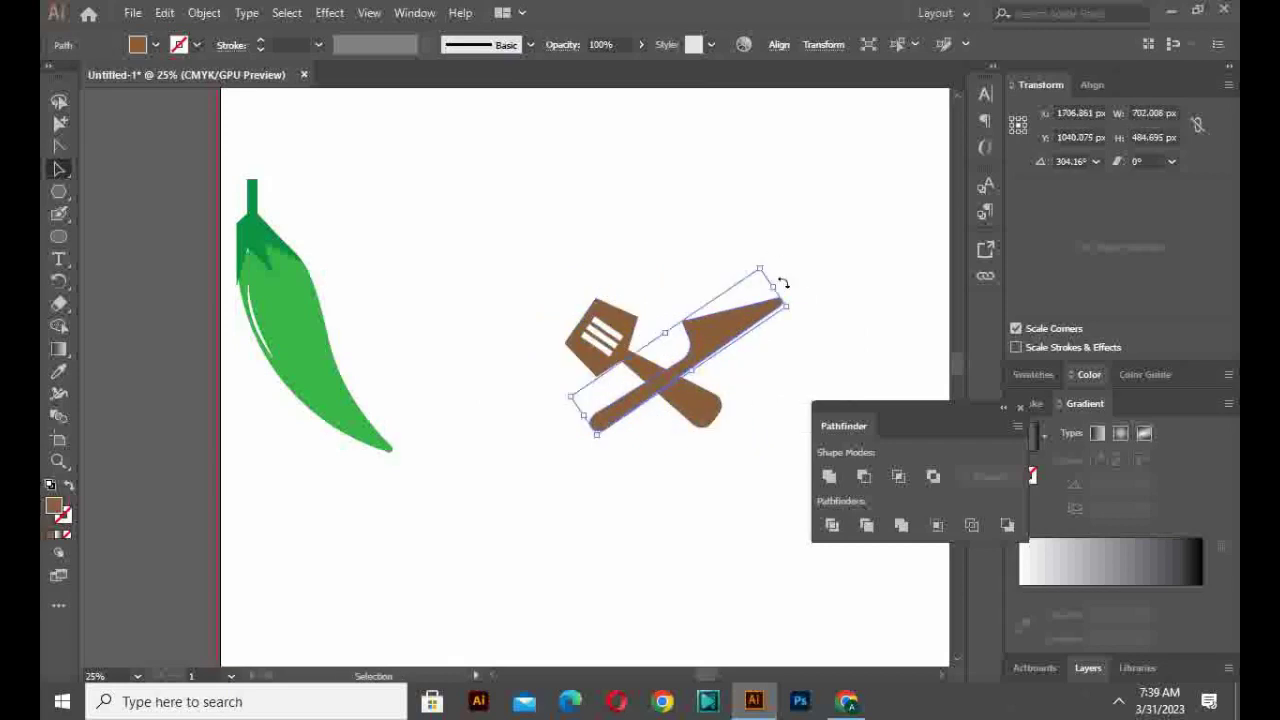
drag(786, 308, 772, 318)
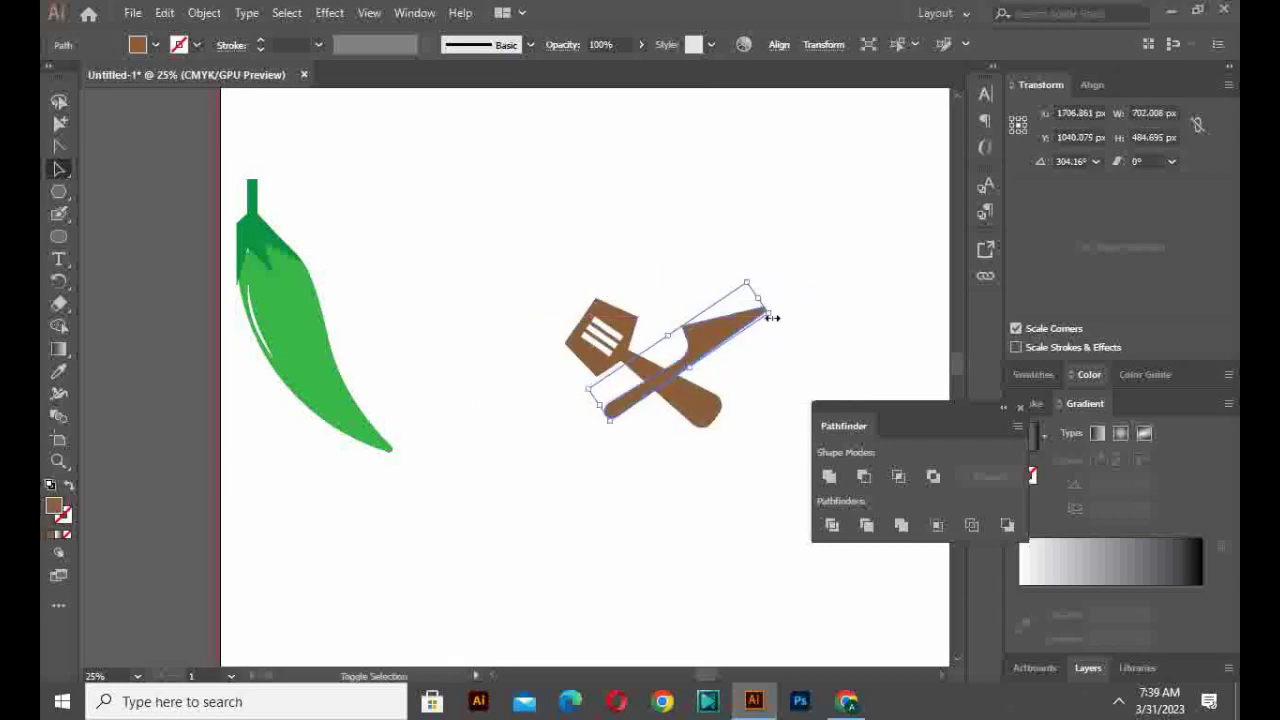
click(778, 380)
Step: Shrink the chili pepper group, rotate it nearly horizontal and place it just above the crossed spatula and knife
click(276, 348)
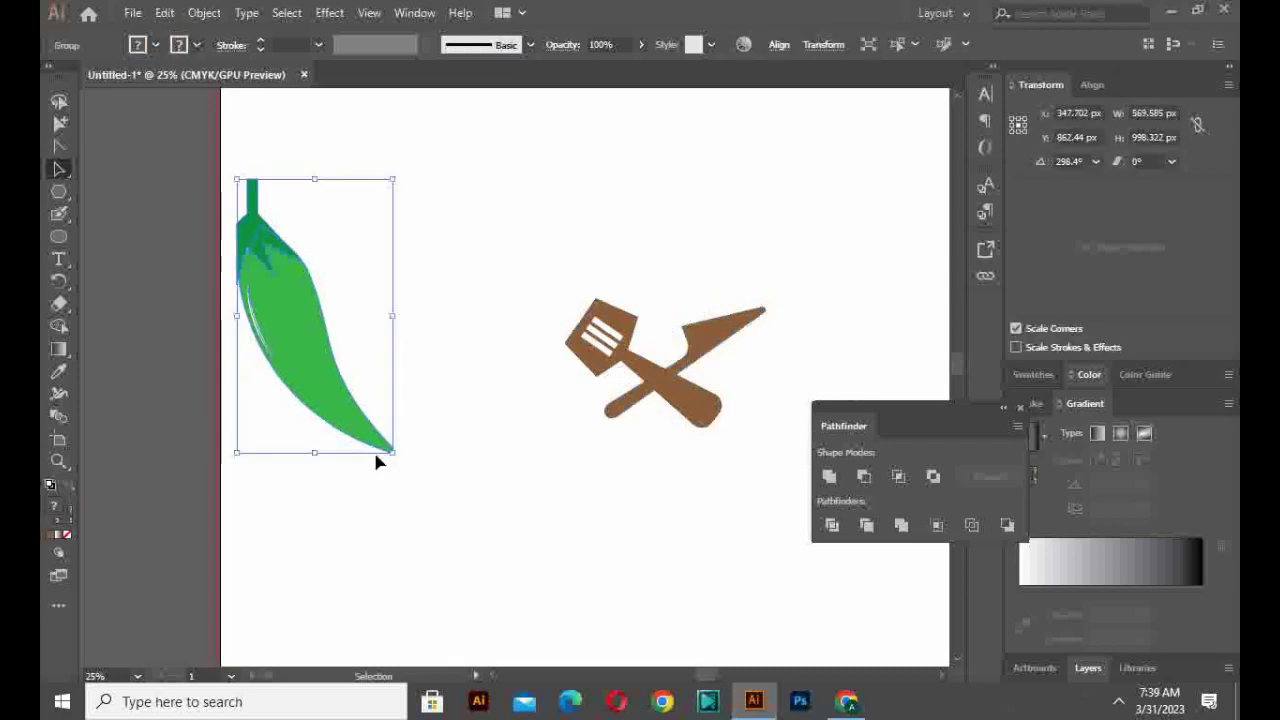
drag(391, 452, 713, 297)
click(695, 551)
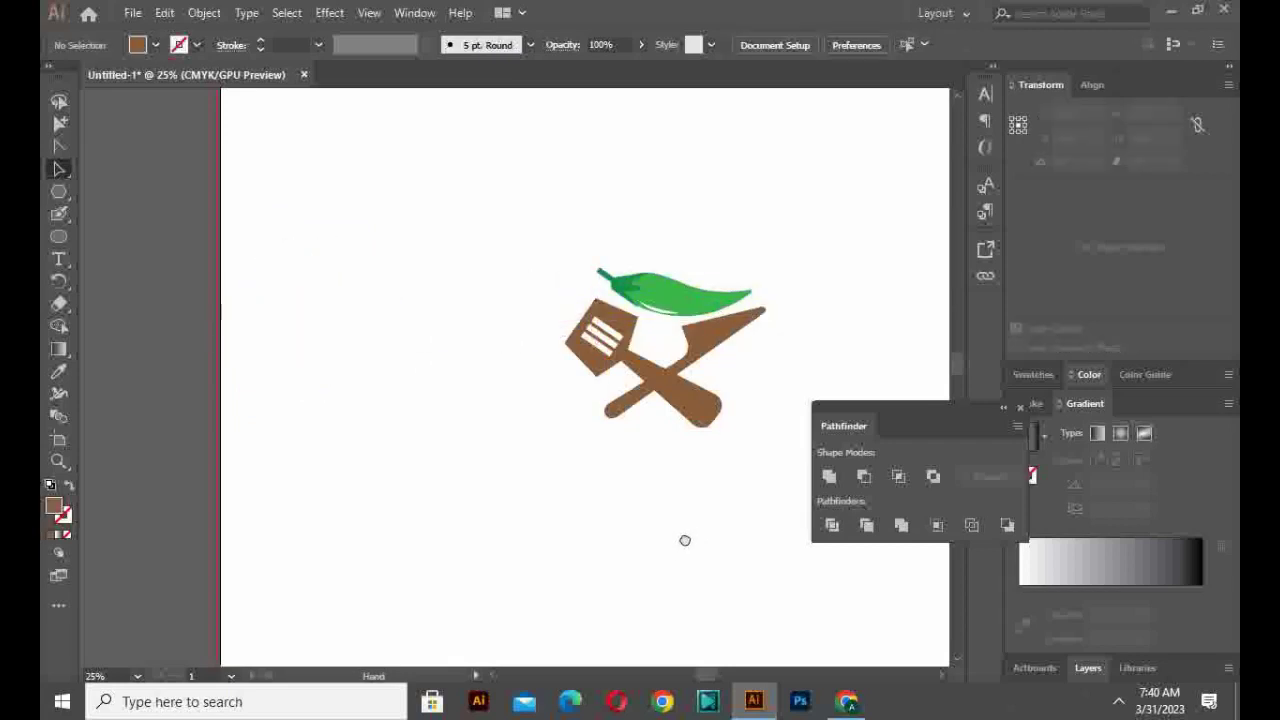
drag(683, 537, 641, 529)
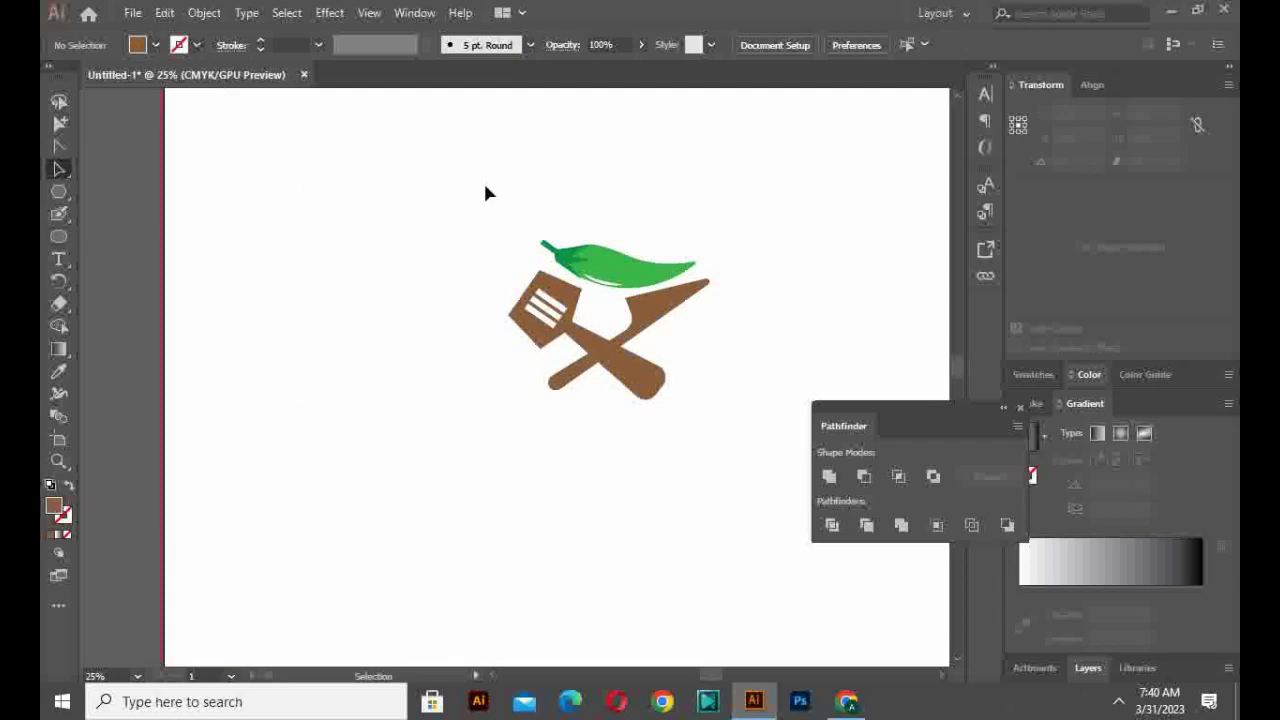
Step: Group the chili pepper with the crossed spatula and knife, and move the artwork left and slightly down
drag(441, 196, 690, 429)
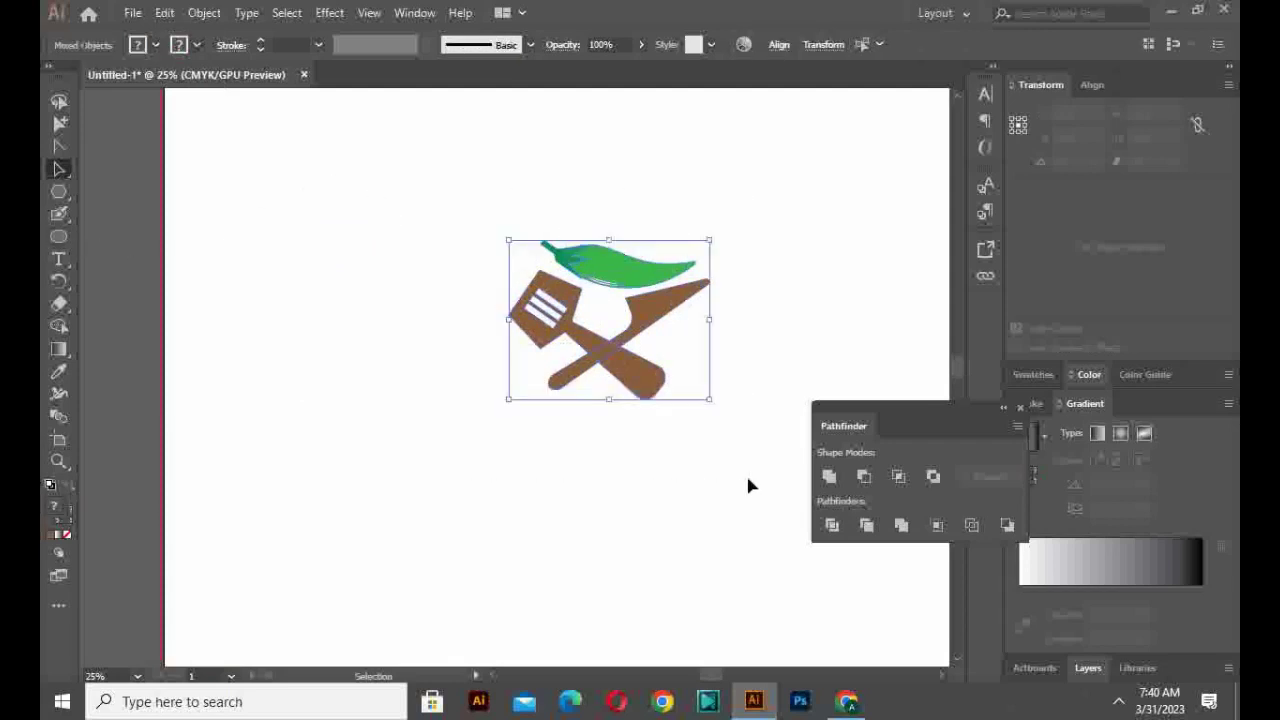
right_click(747, 476)
click(791, 314)
drag(649, 386, 591, 404)
click(612, 452)
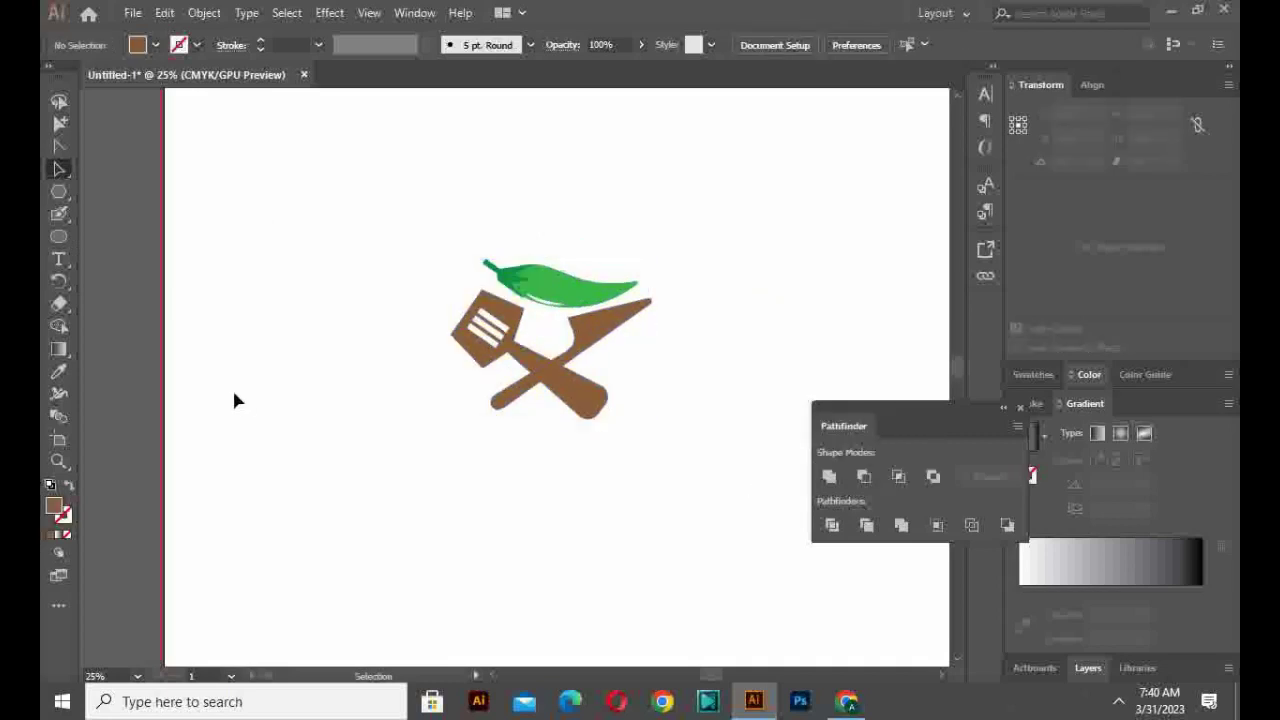
Step: Draw a tall rectangle of about 833 × 1371 px over the chili and utensil artwork
click(59, 262)
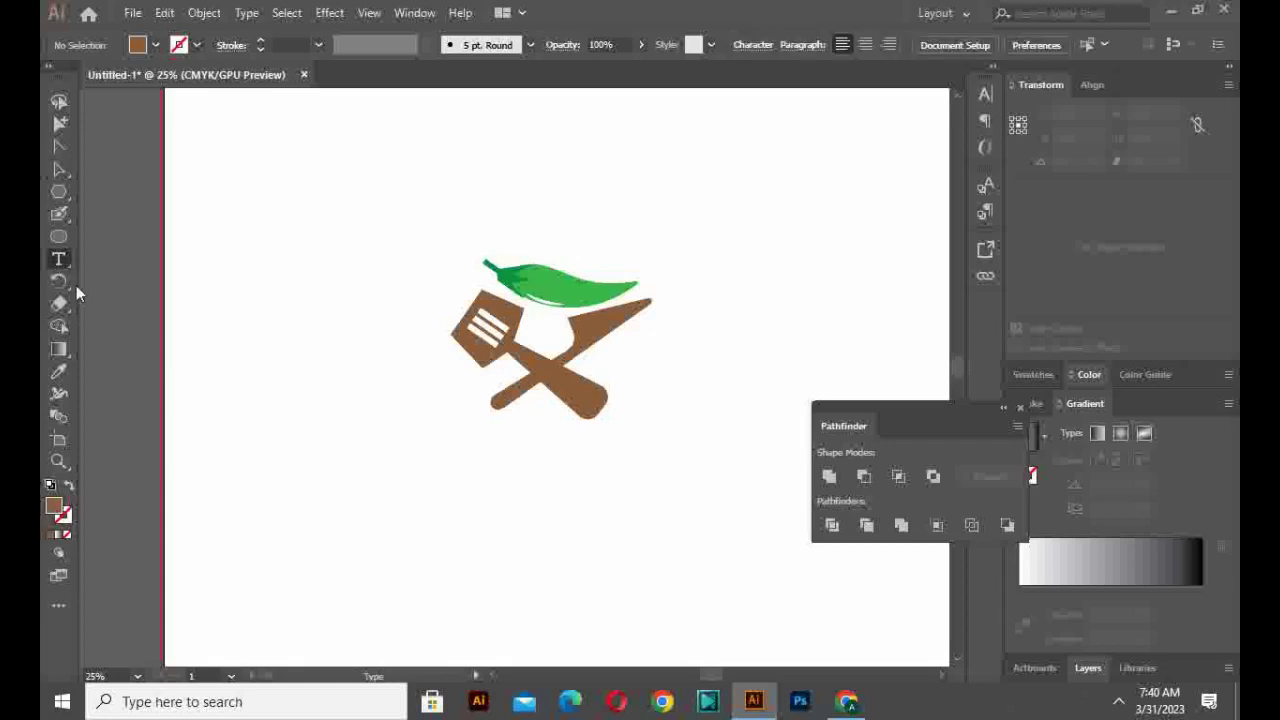
click(71, 192)
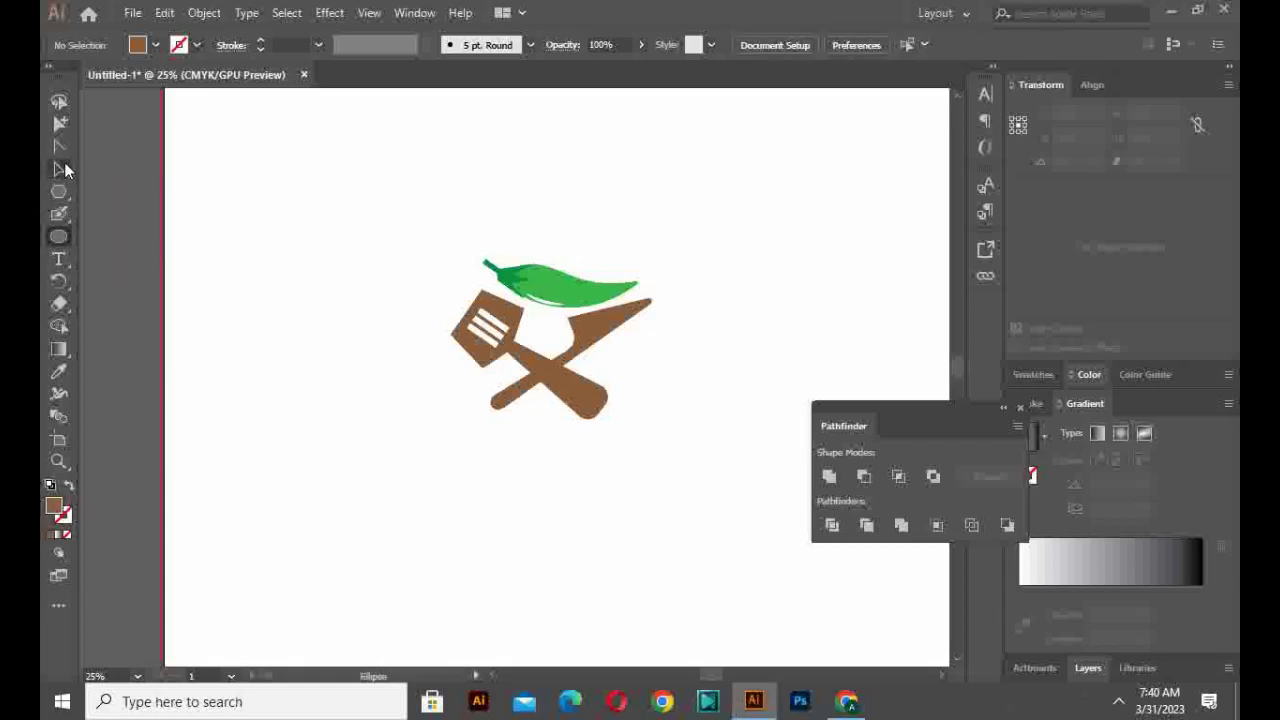
click(62, 168)
click(140, 282)
drag(435, 161, 663, 536)
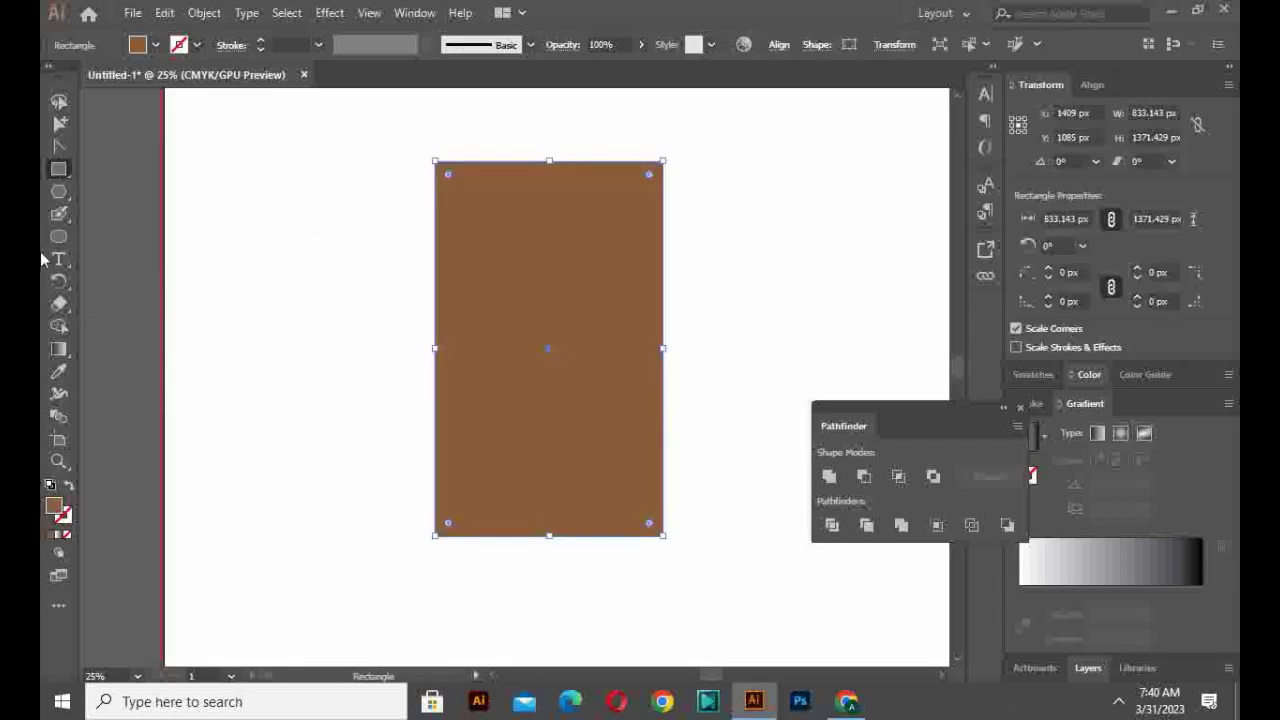
Step: Remove the rectangle's fill and give it a brown 1 pt stroke
click(58, 171)
click(99, 236)
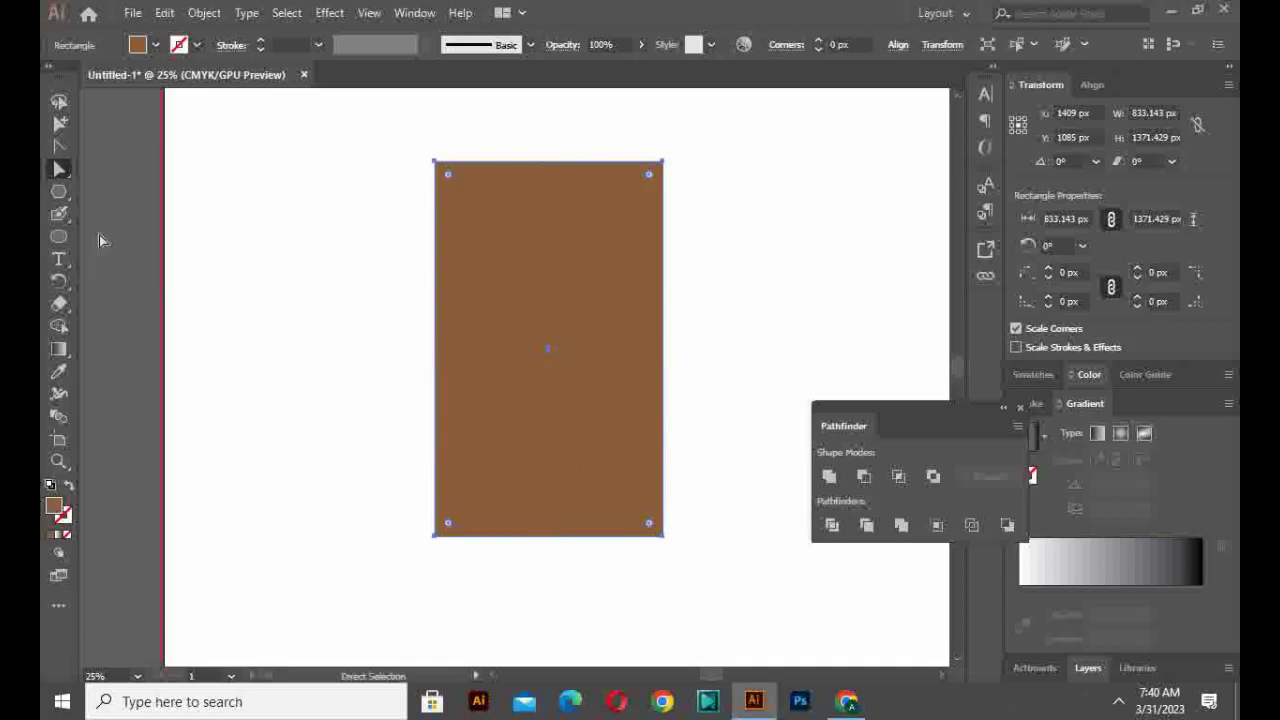
click(156, 46)
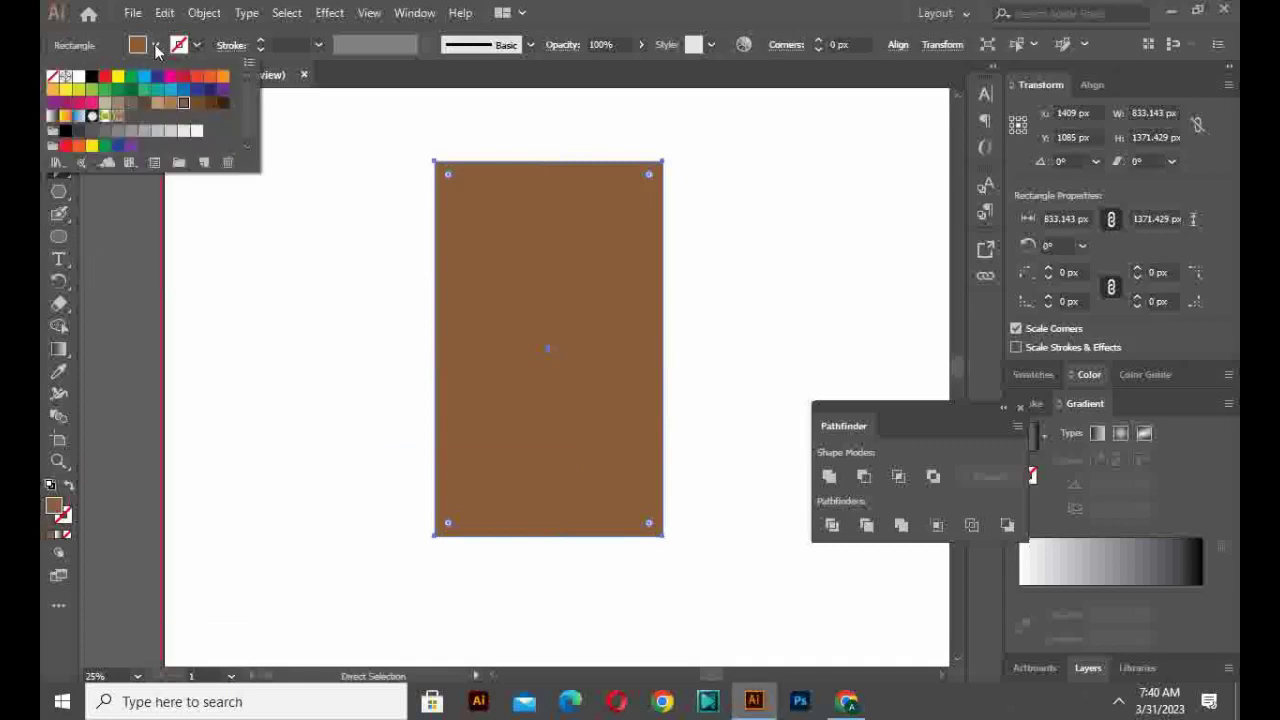
click(54, 77)
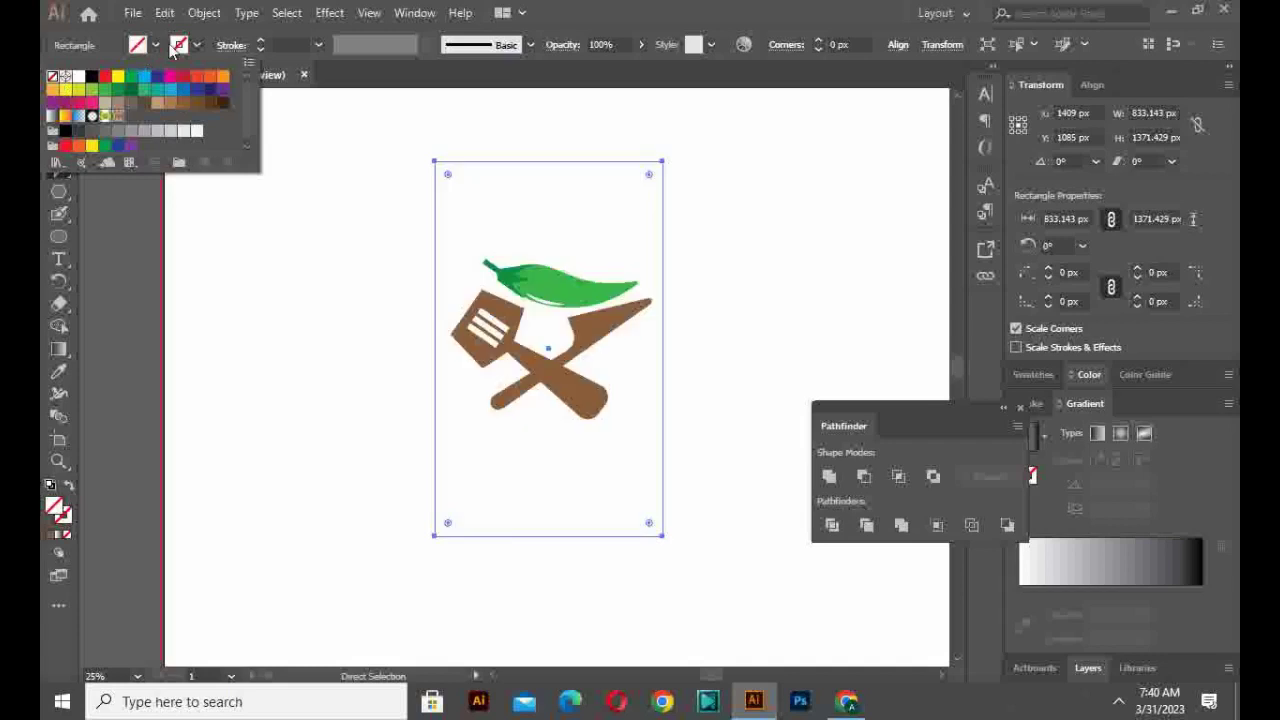
click(202, 44)
click(200, 46)
click(184, 103)
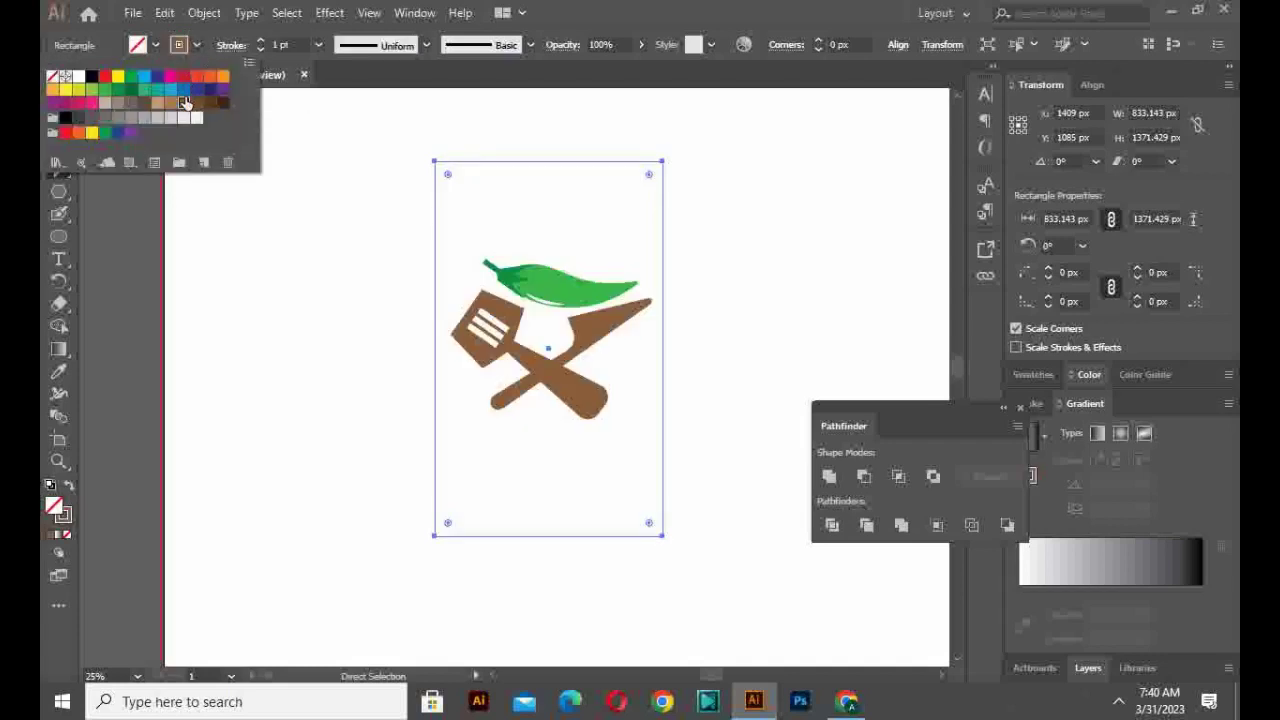
Step: Round all four corners of the rectangle to a radius of about 310 px
click(453, 187)
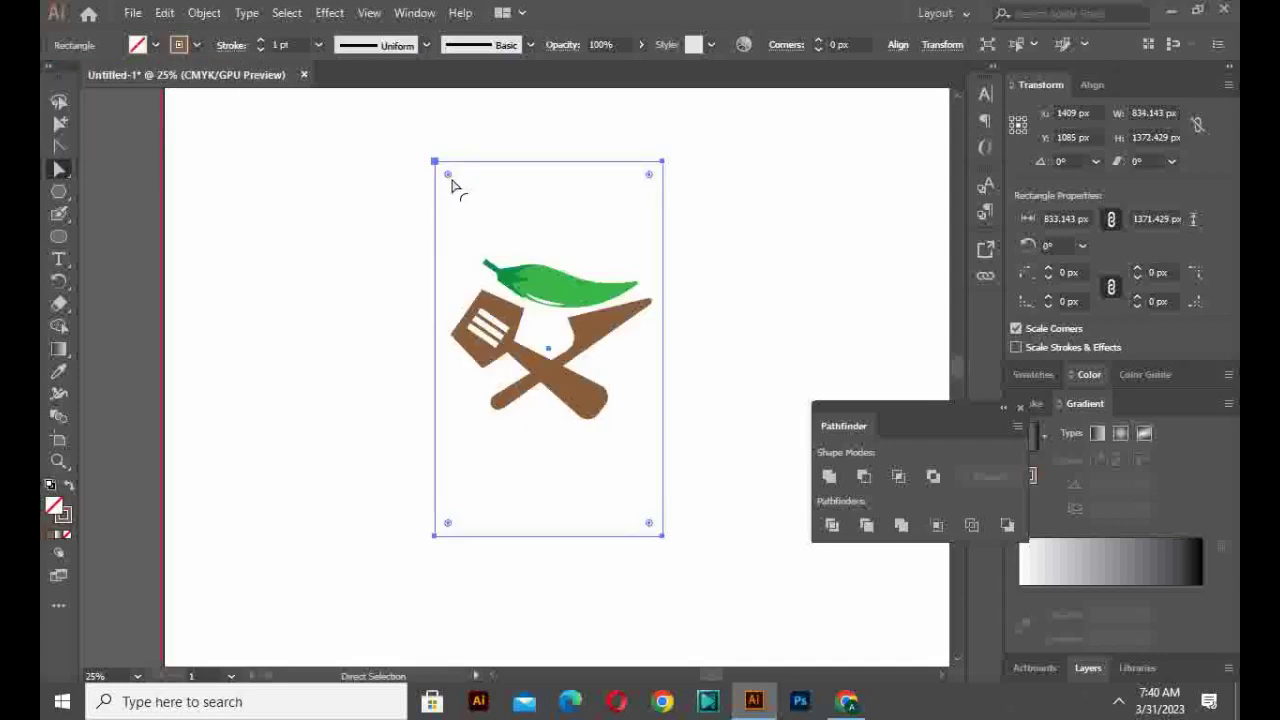
drag(451, 181, 452, 316)
drag(516, 243, 517, 258)
click(64, 257)
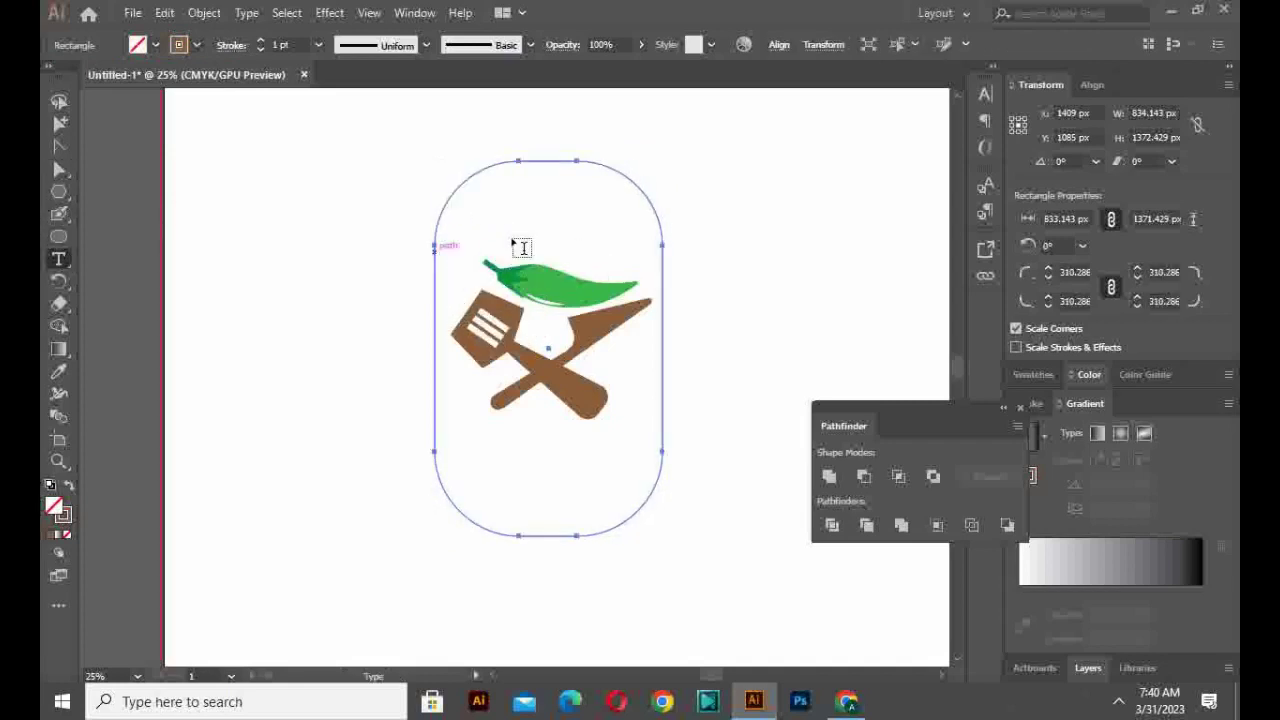
click(487, 145)
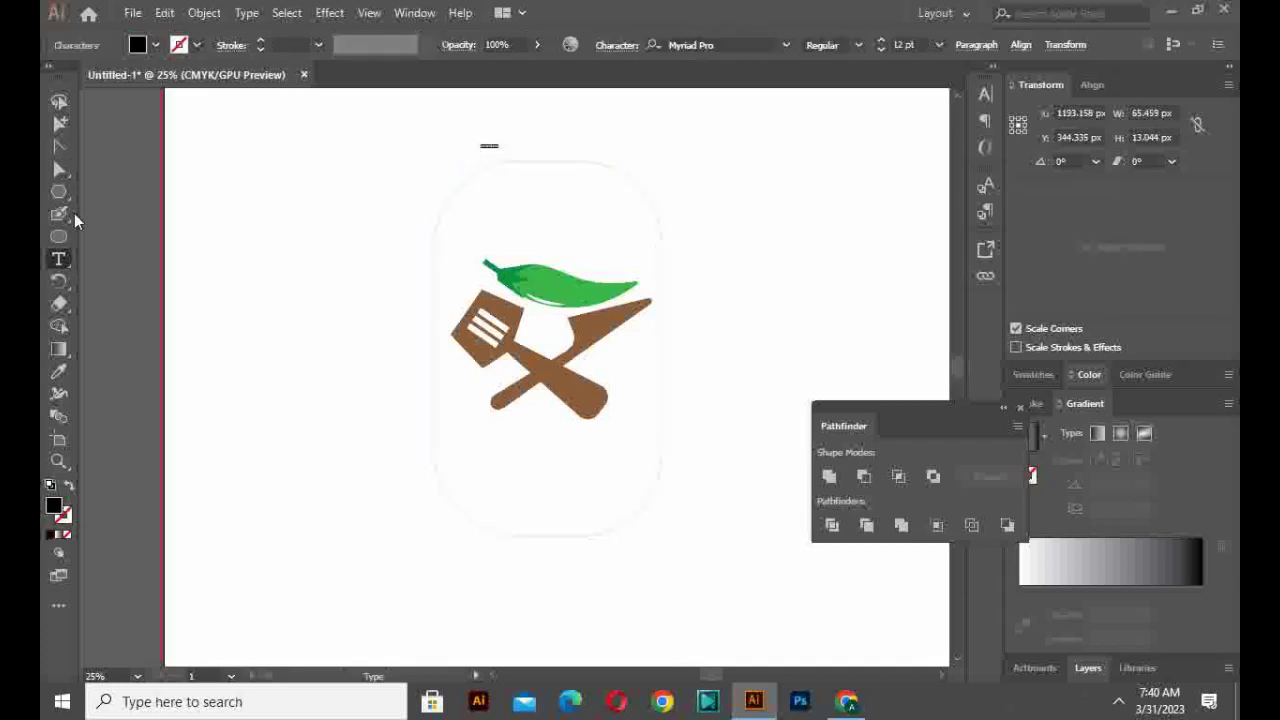
click(55, 160)
click(67, 168)
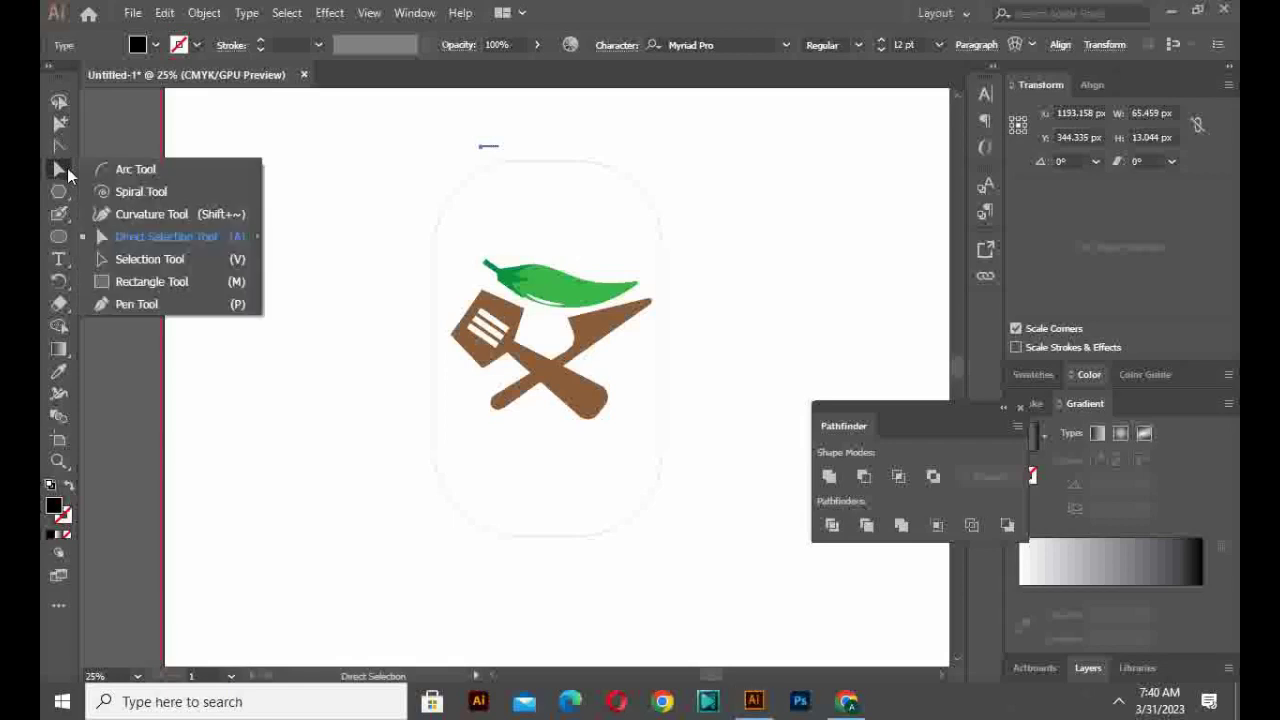
click(145, 280)
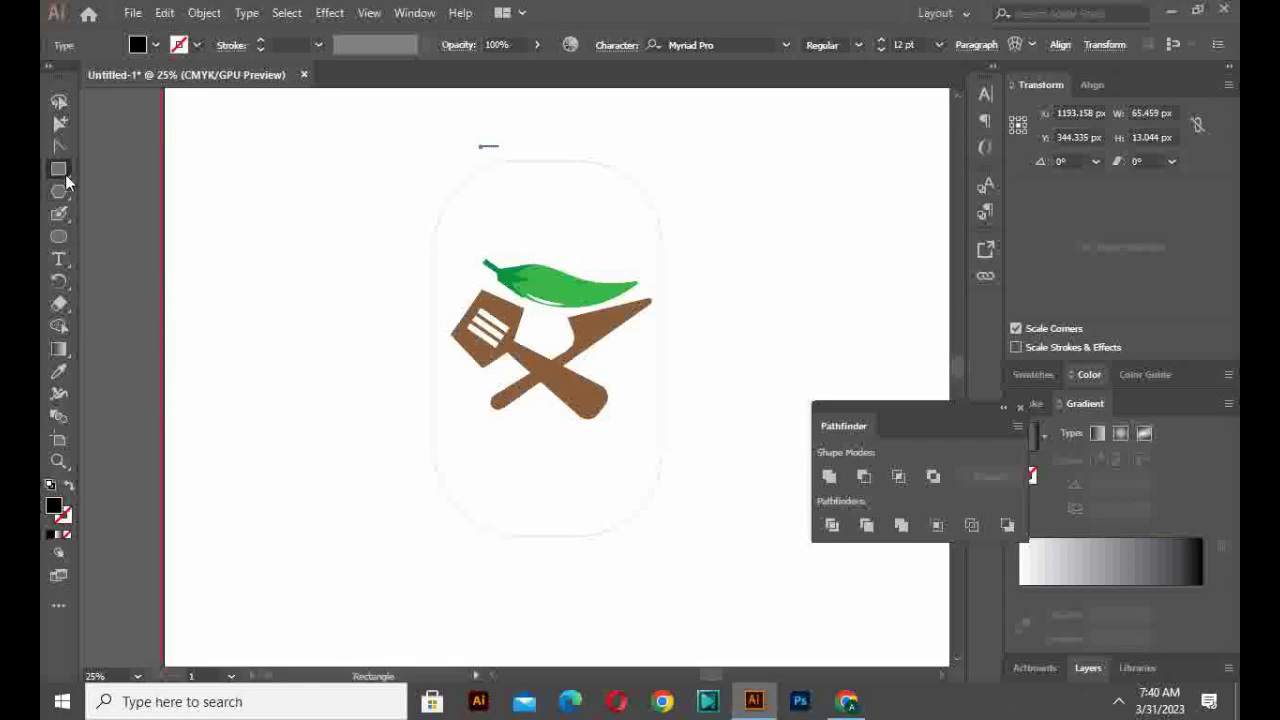
click(65, 174)
click(116, 250)
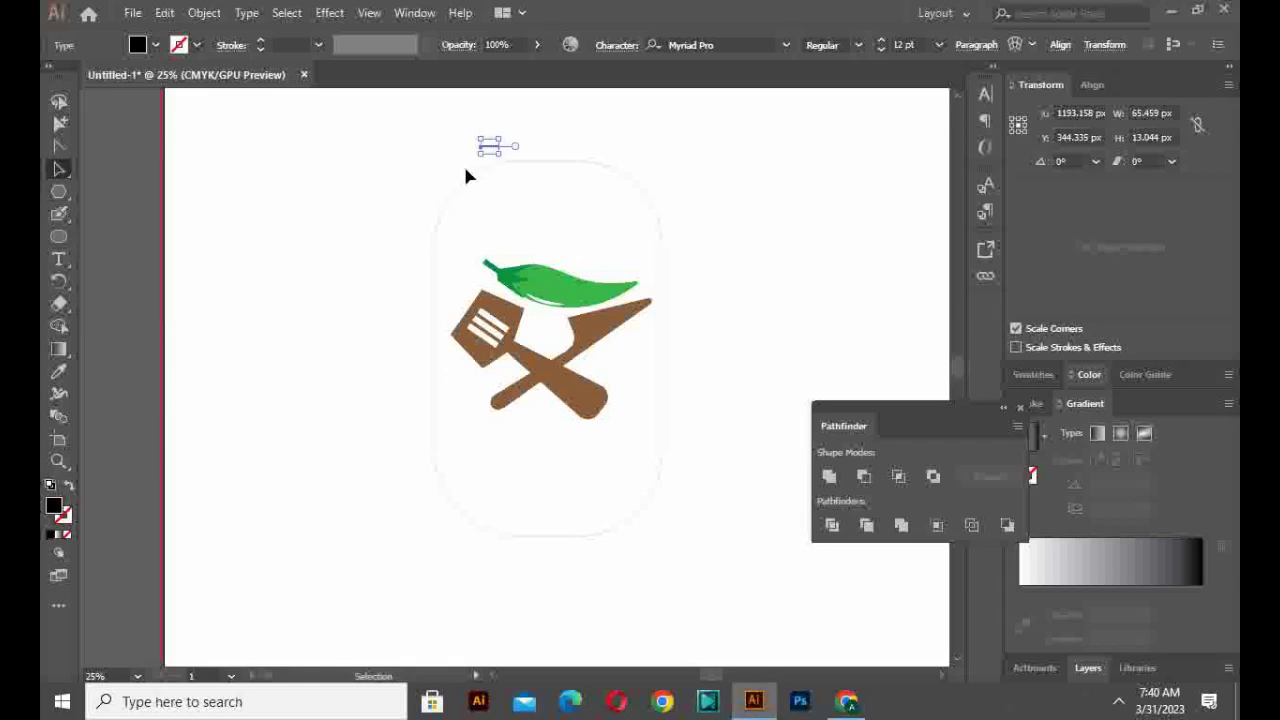
mouse_move(505, 153)
mouse_down()
mouse_move(631, 211)
mouse_move(512, 143)
mouse_up()
key(Delete)
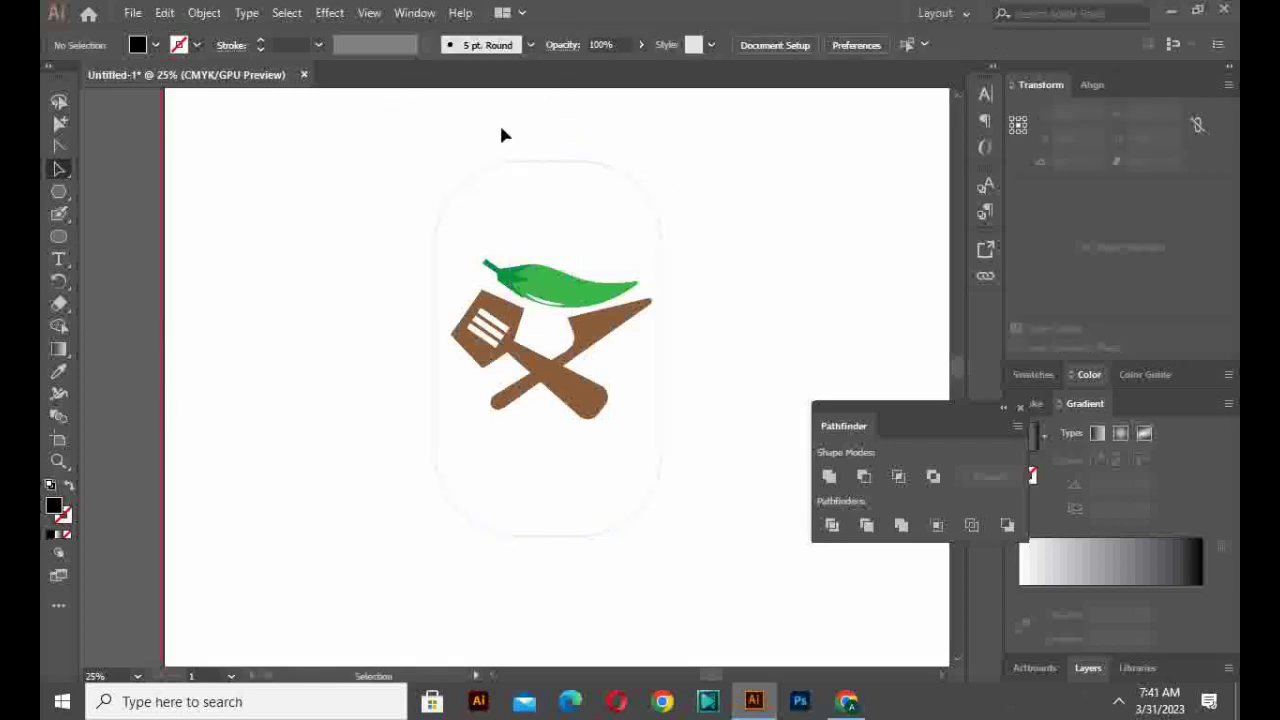
click(483, 172)
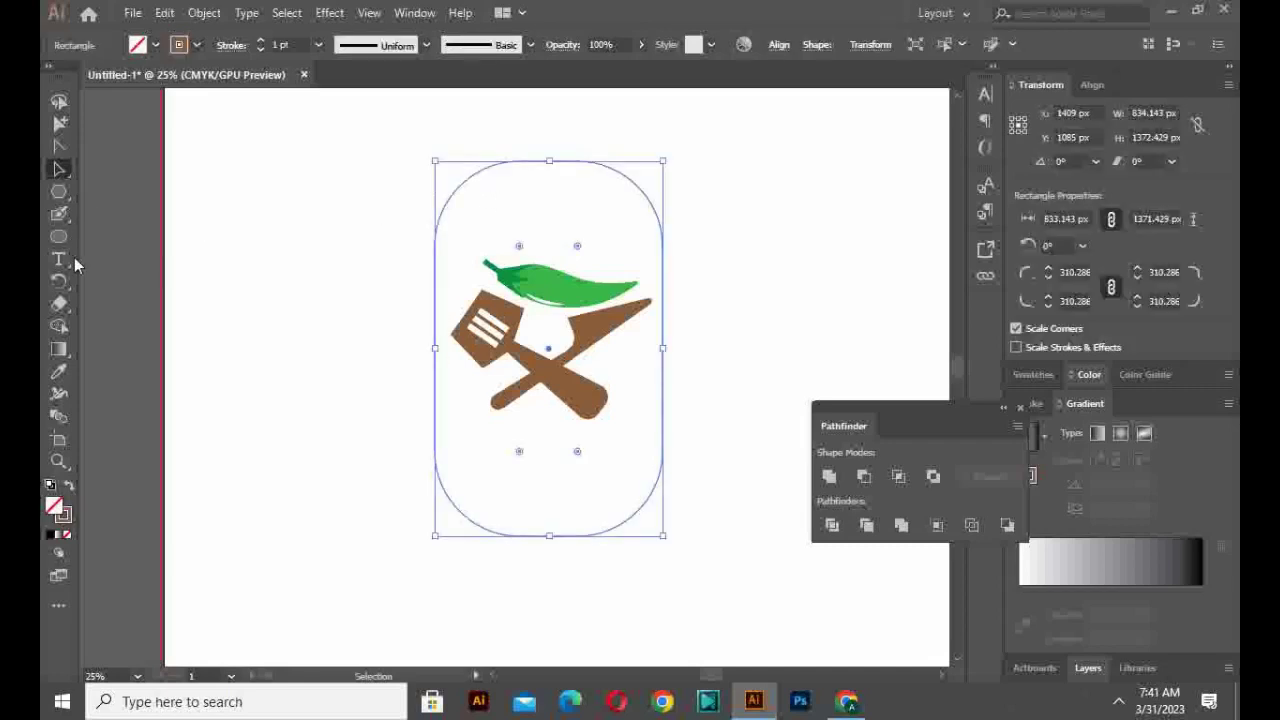
drag(58, 259, 99, 311)
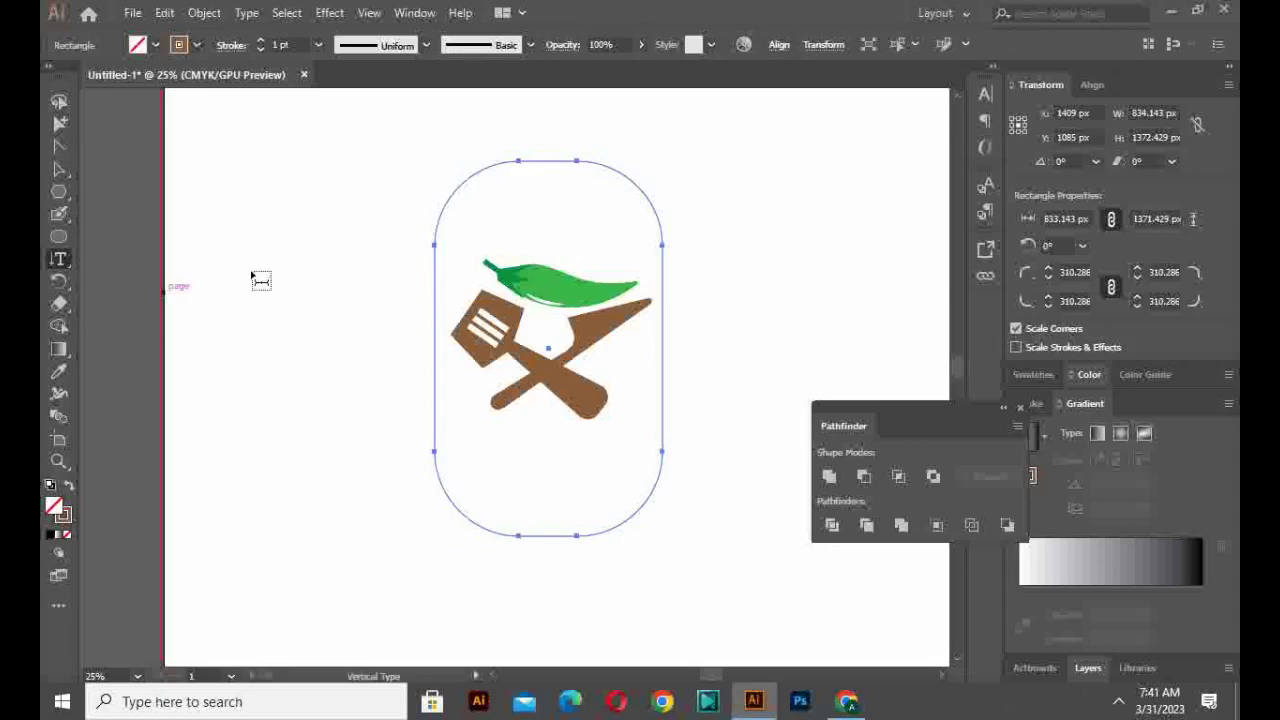
click(528, 163)
key(ctrl+z)
key(ctrl+z)
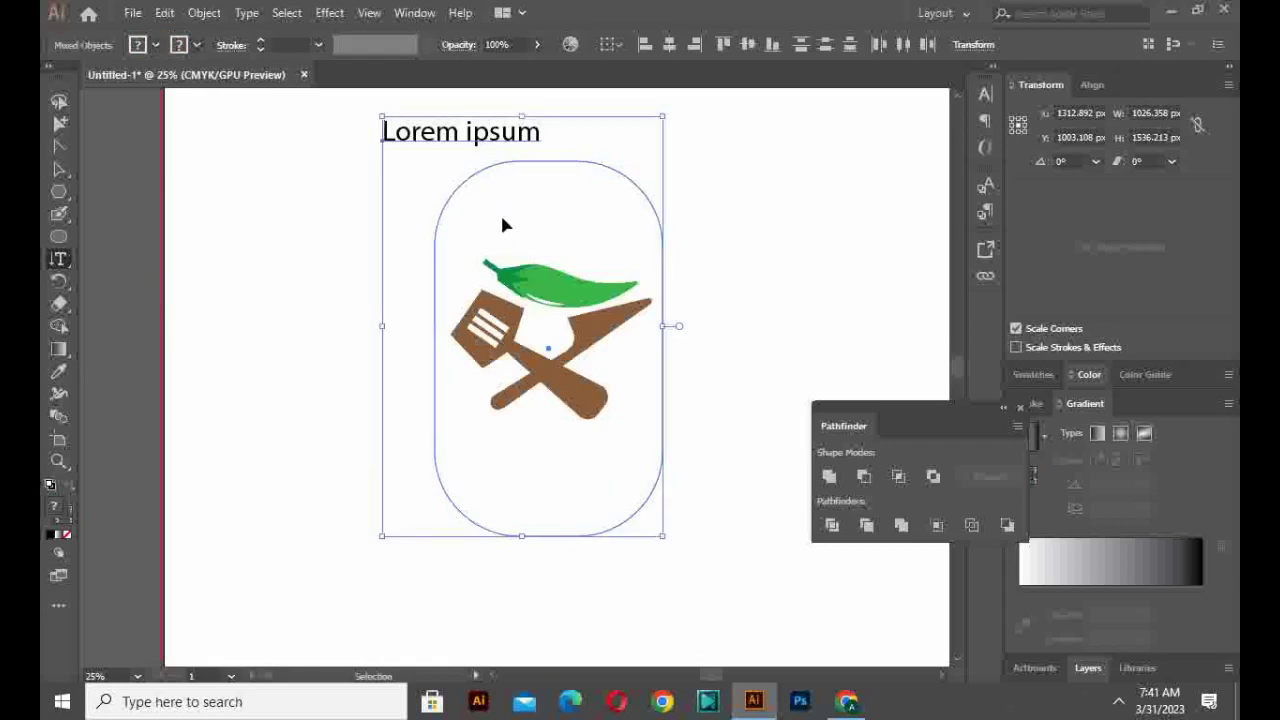
click(62, 170)
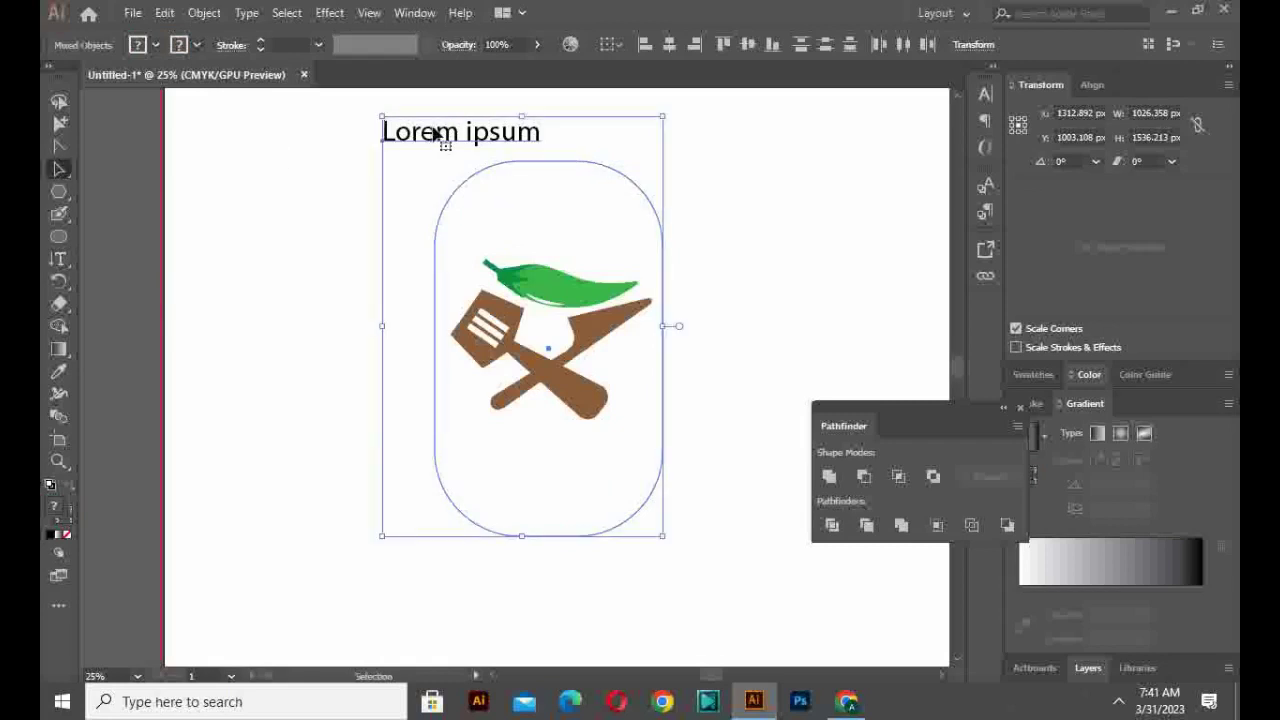
click(437, 136)
key(Delete)
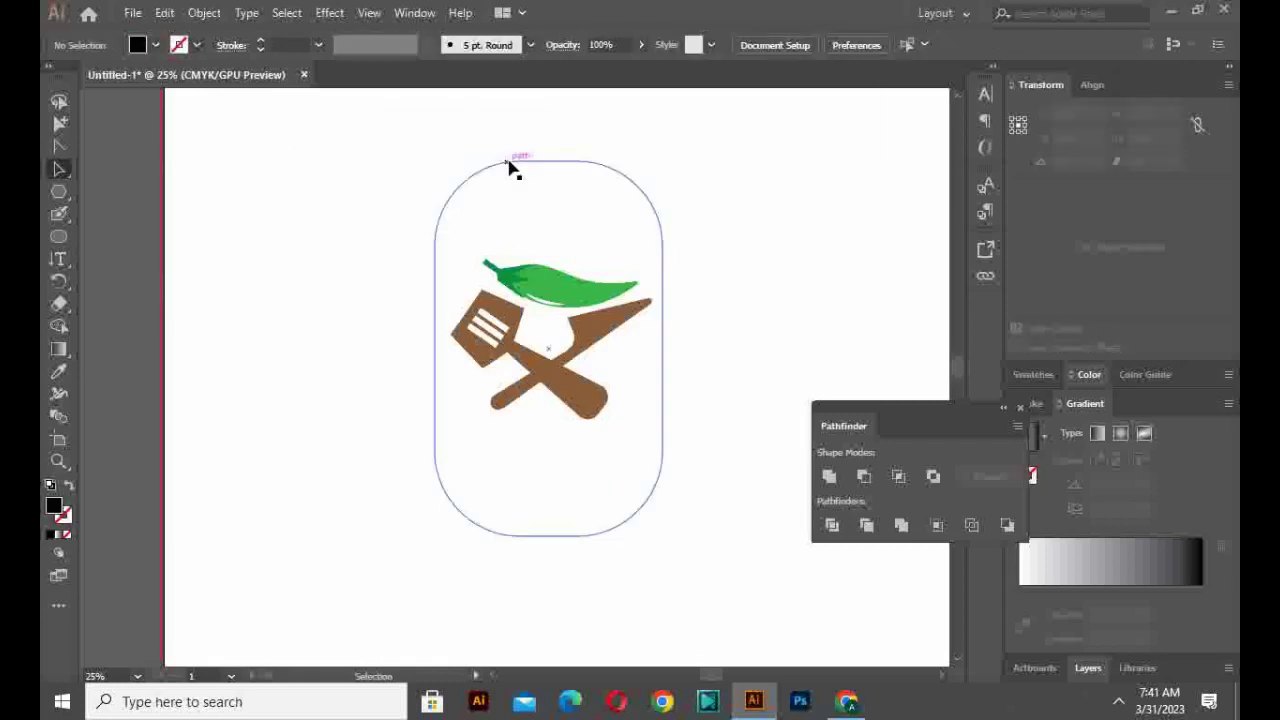
Step: Start type on a path at the upper edge of the rounded rectangle and set the font size to 48 pt
click(510, 168)
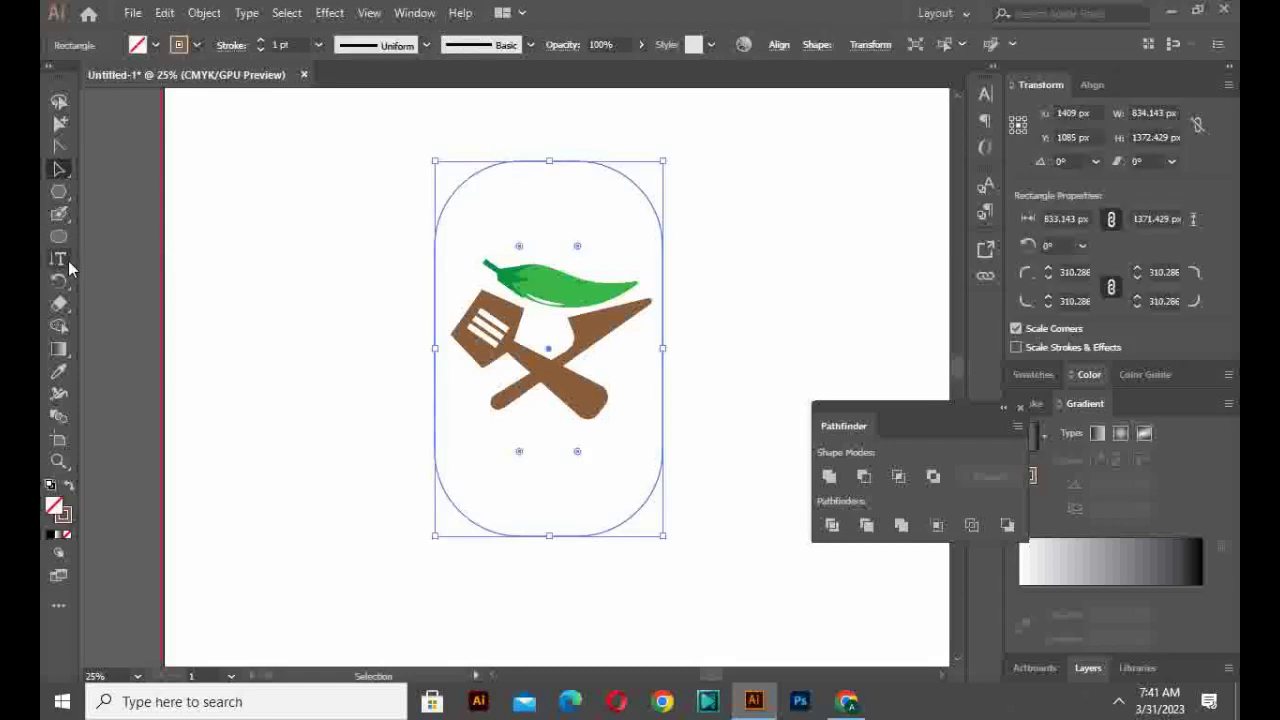
click(62, 262)
drag(62, 262, 82, 276)
click(503, 158)
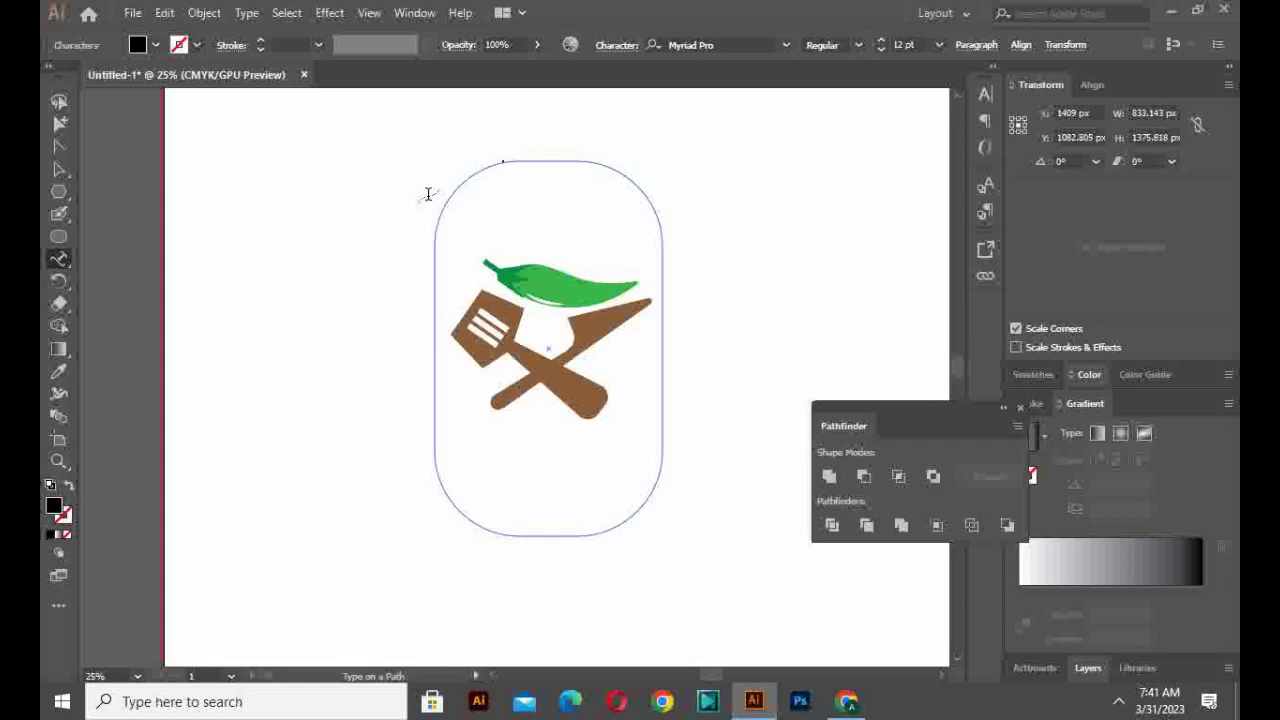
click(948, 41)
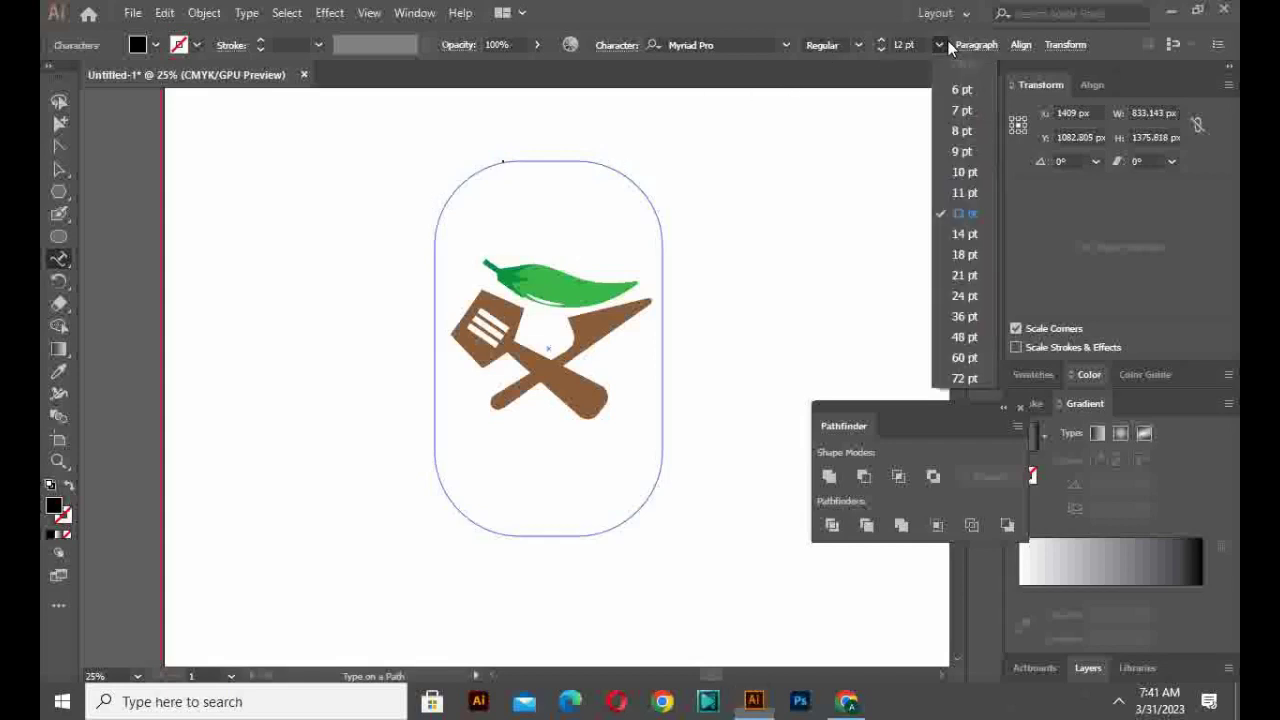
click(973, 337)
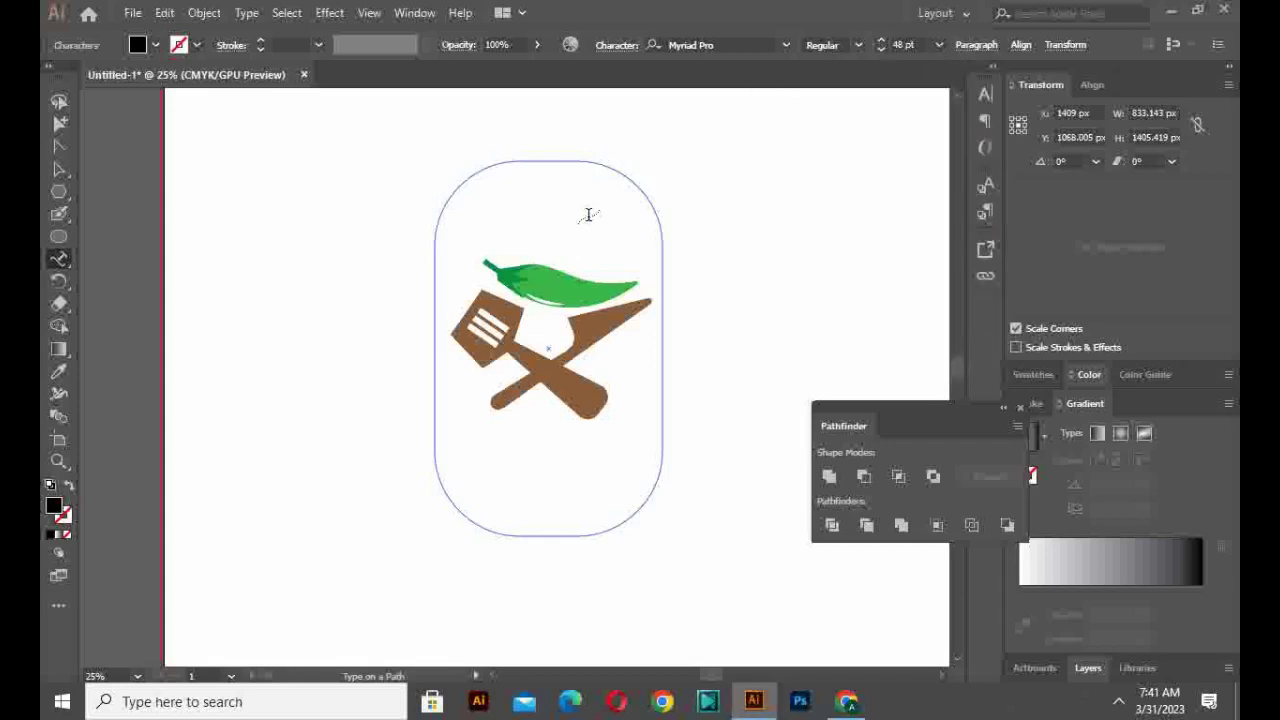
Step: Enter the text "RESTAURANT LOGO" along the rounded rectangle's path
text(B)
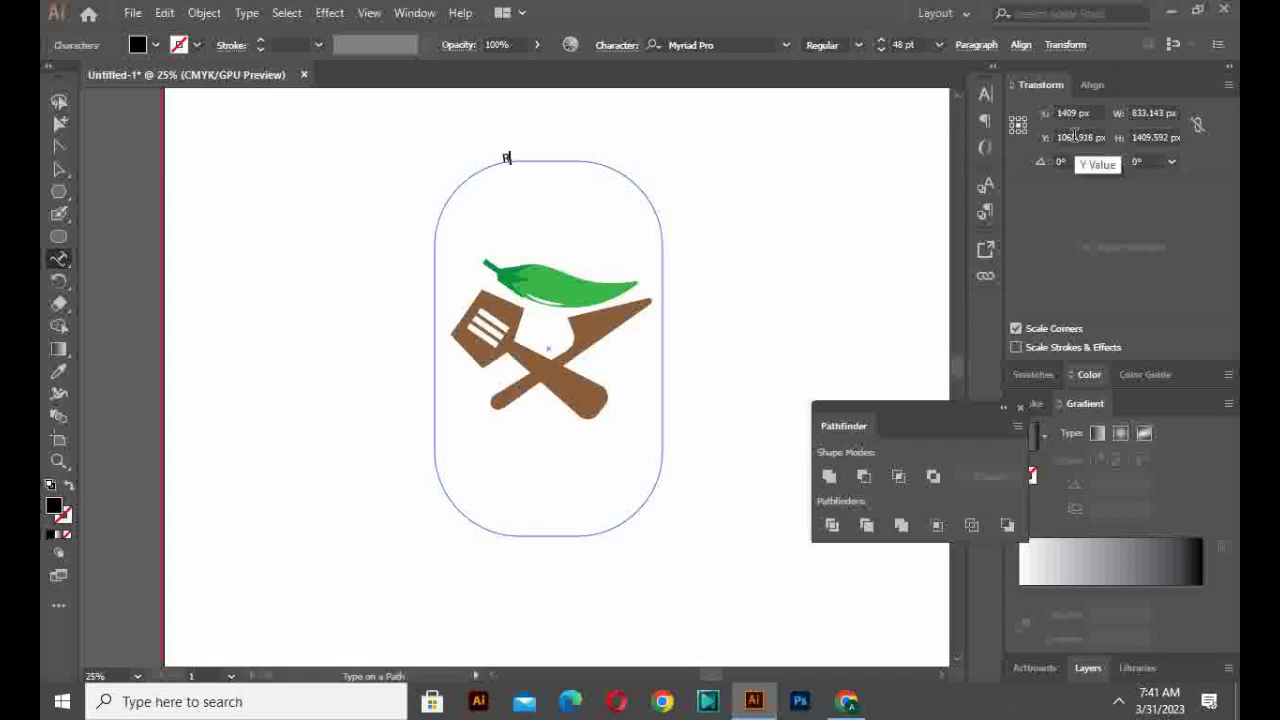
text(ESTAURANT)
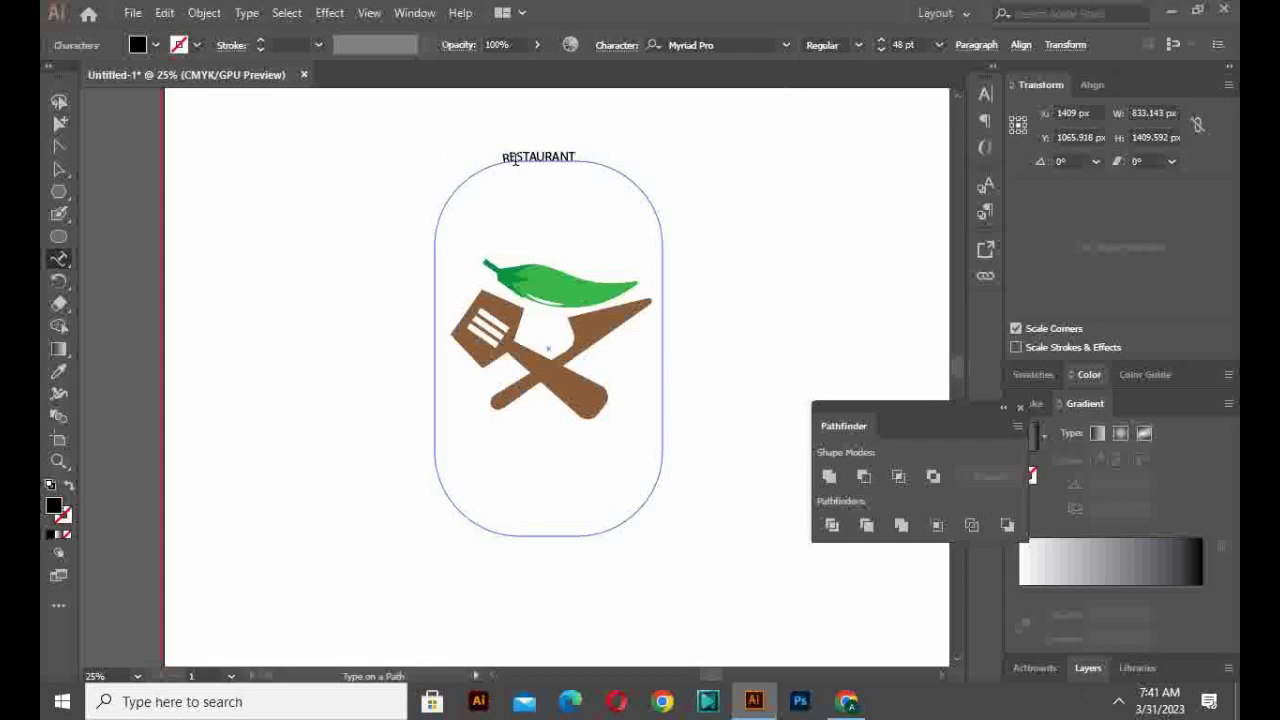
key(BackSpace)
key(BackSpace)
key(BackSpace)
key(BackSpace)
key(BackSpace)
key(BackSpace)
key(BackSpace)
key(BackSpace)
key(BackSpace)
key(BackSpace)
text(RESTAURANT LOGO)
click(47, 168)
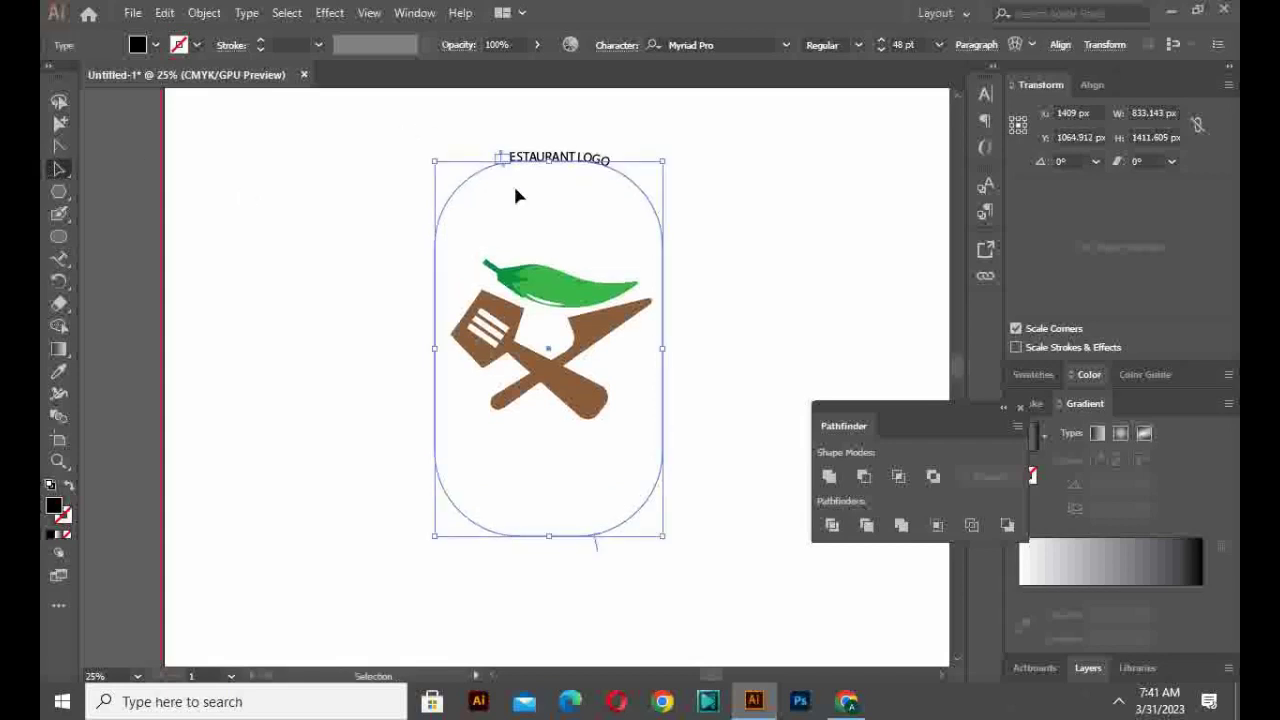
Step: Enlarge the whole "RESTAURANT LOGO" path text to 72 pt
click(59, 257)
mouse_move(510, 158)
mouse_down()
mouse_move(622, 164)
mouse_move(502, 158)
mouse_up()
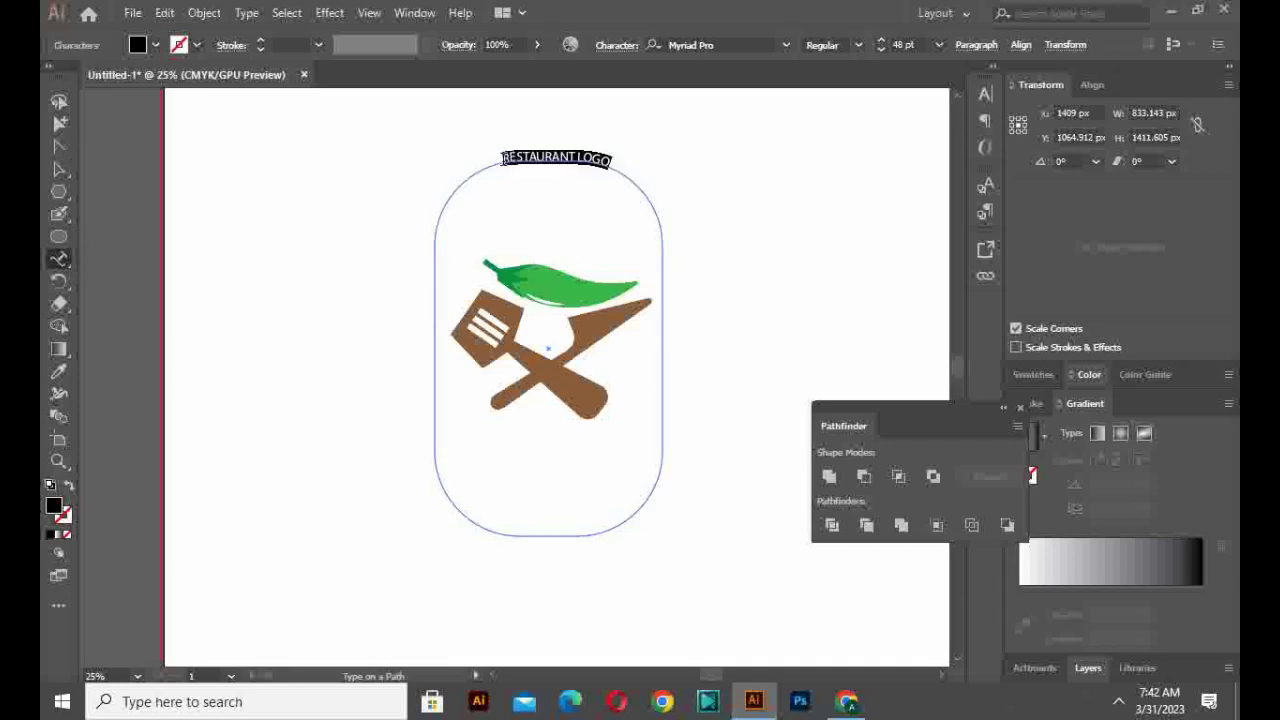
click(503, 158)
key(ctrl+a)
click(502, 158)
key(ctrl+a)
click(493, 158)
key(ctrl+a)
click(506, 158)
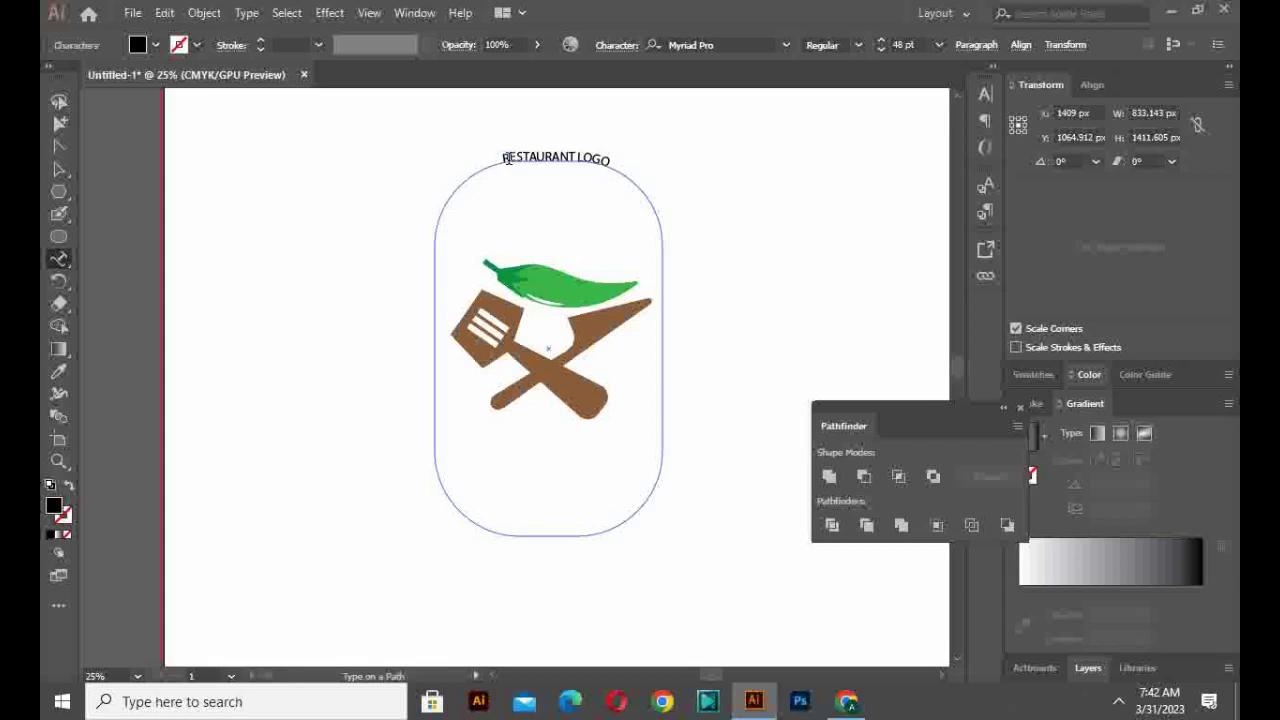
drag(506, 158, 614, 168)
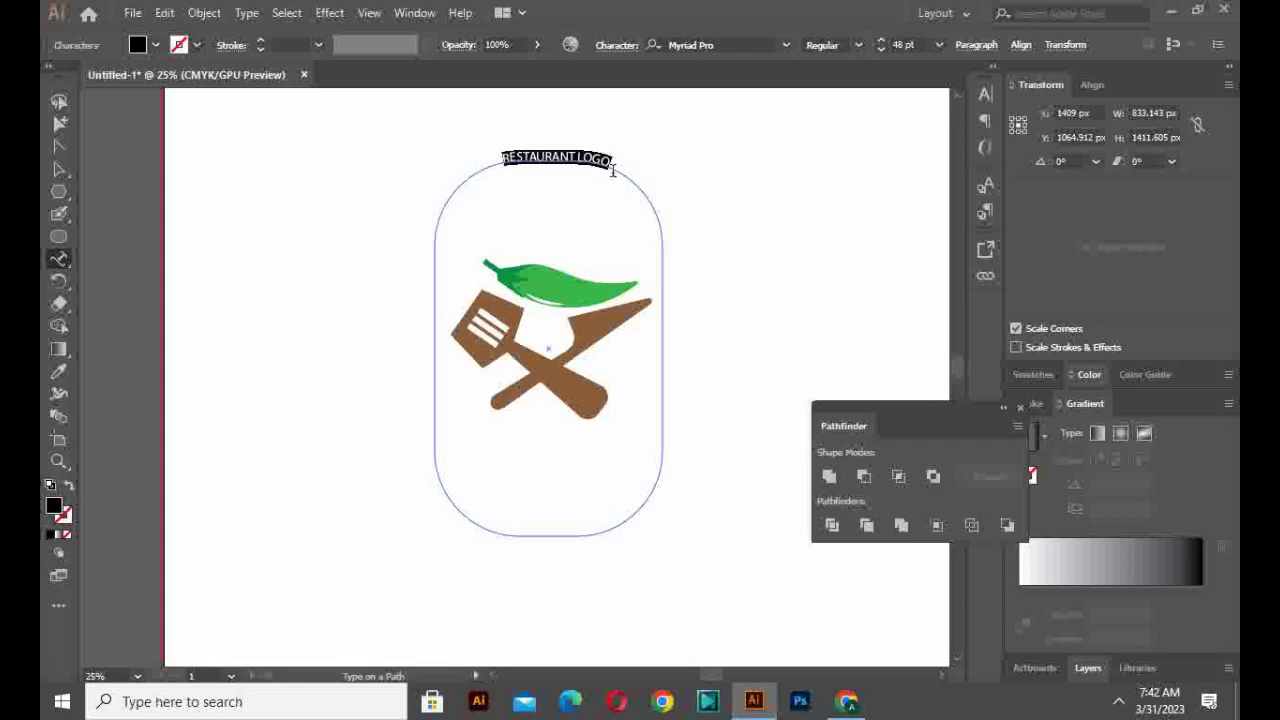
click(941, 45)
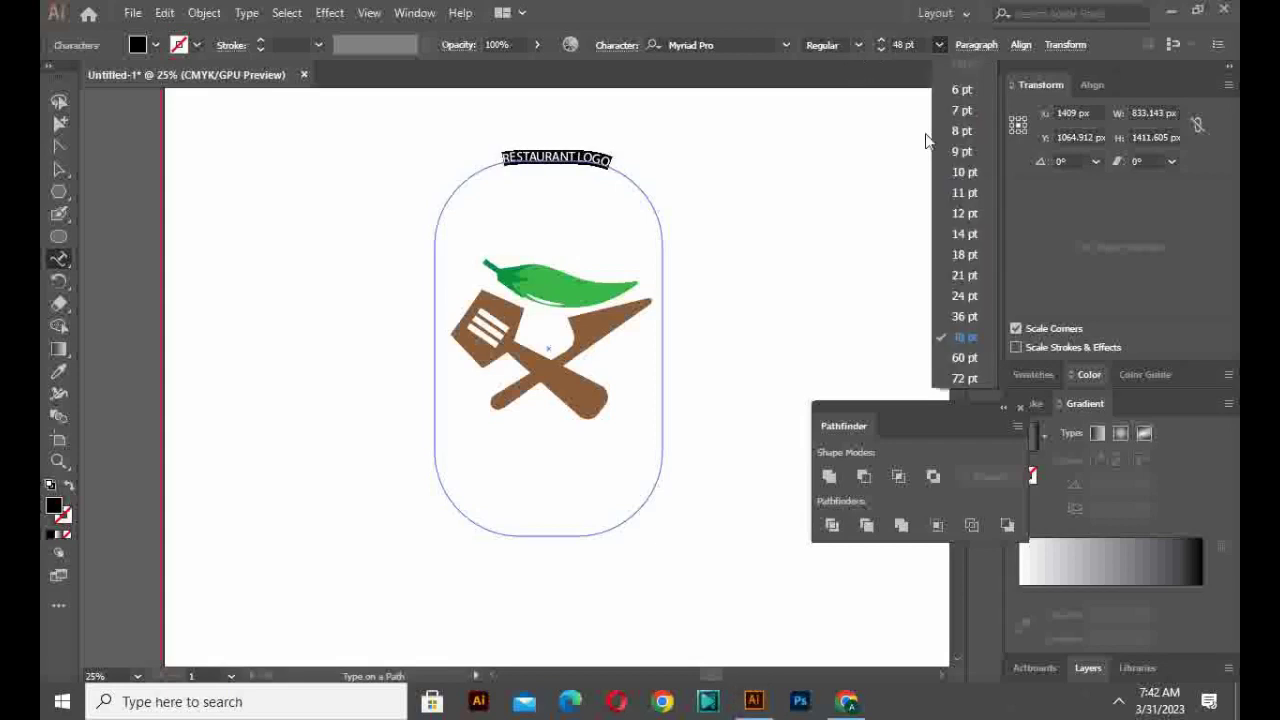
click(959, 379)
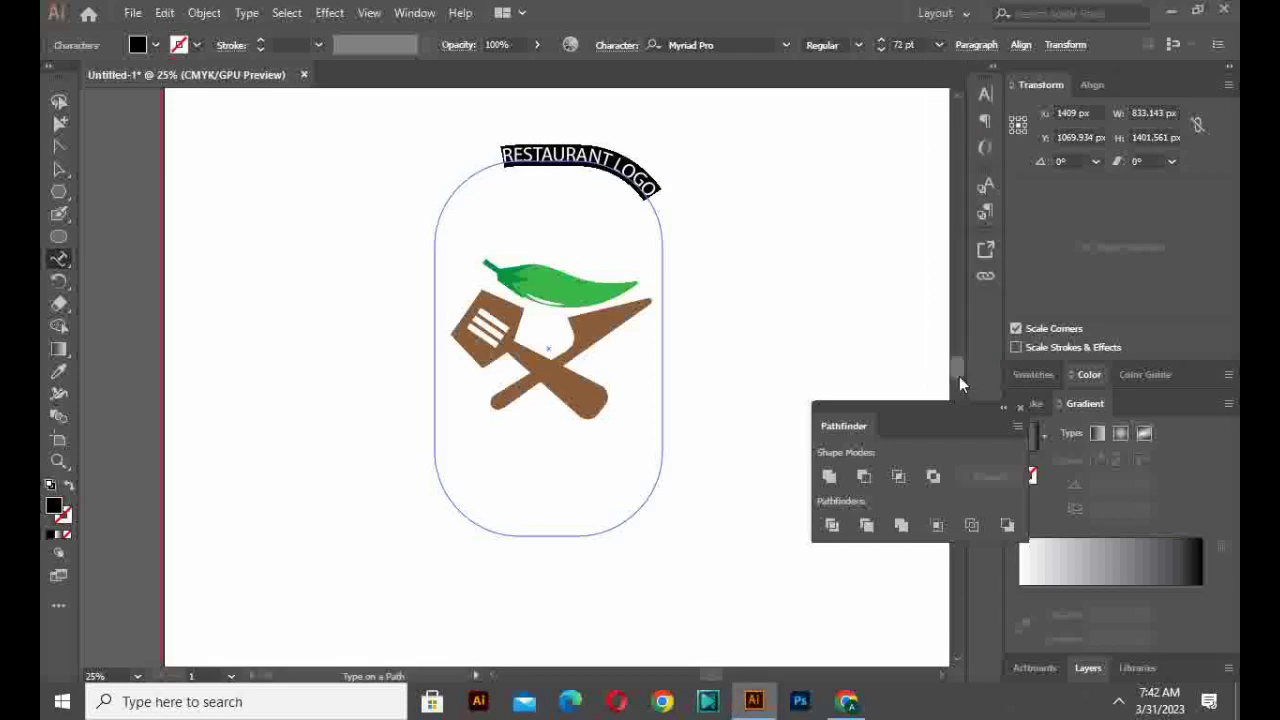
click(503, 157)
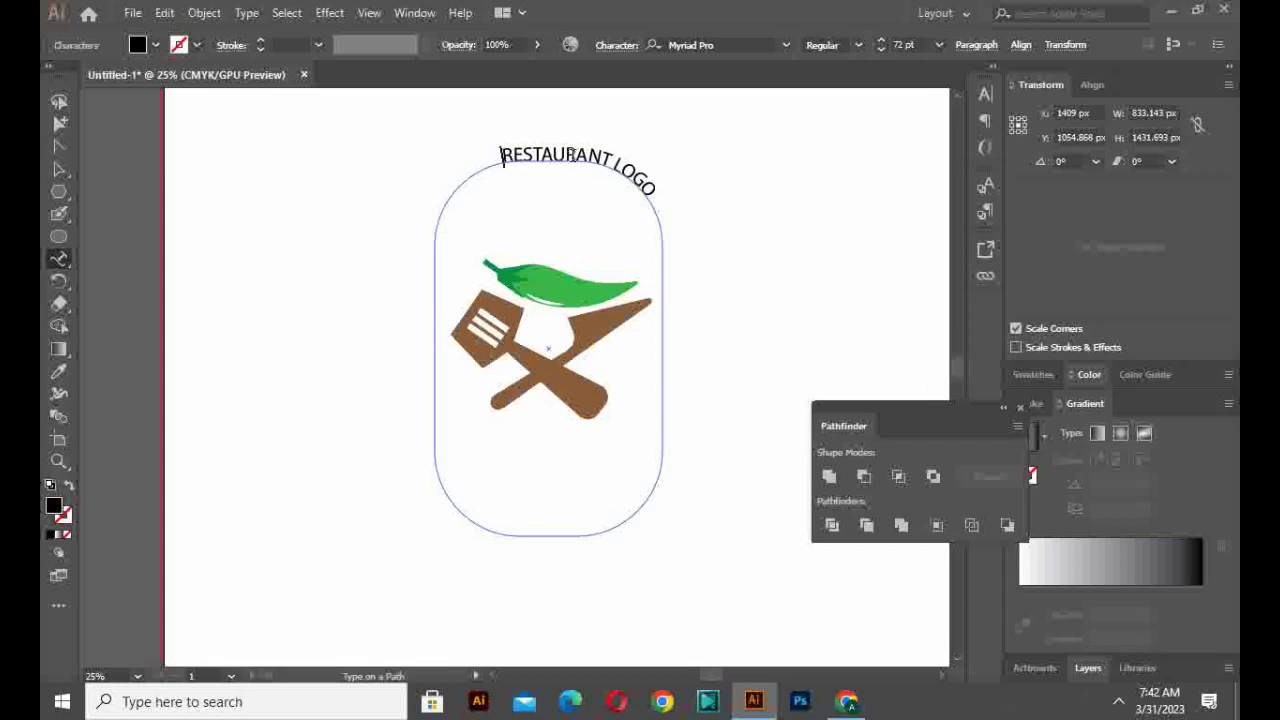
Step: Rotate the curved "RESTAURANT LOGO" text to about 7.4° and move it down to just above the chili pepper
click(72, 175)
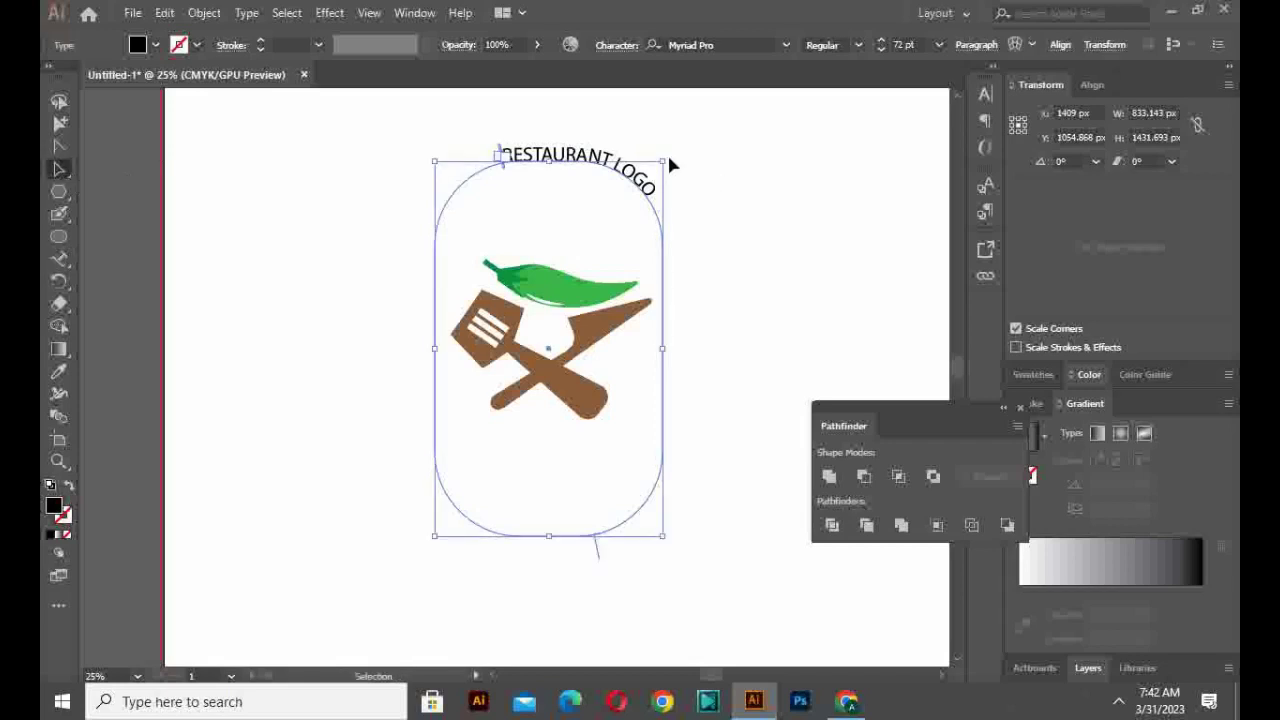
drag(663, 151, 766, 194)
click(728, 288)
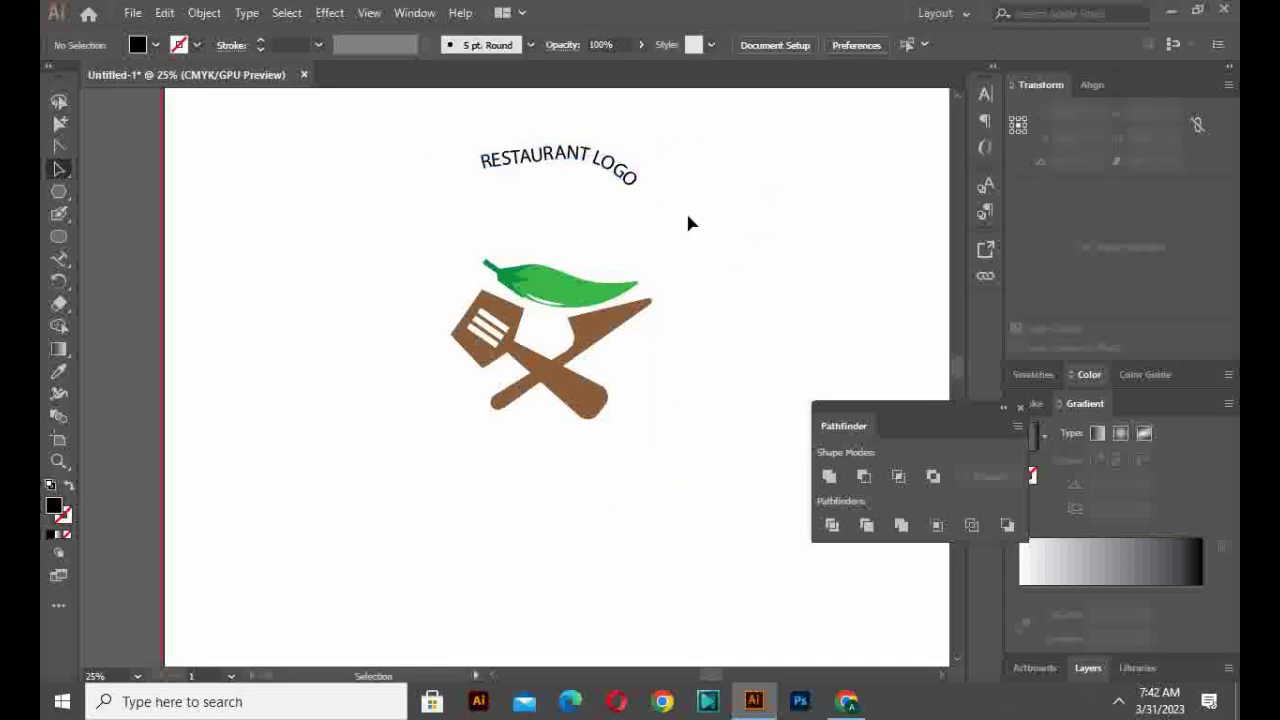
click(638, 190)
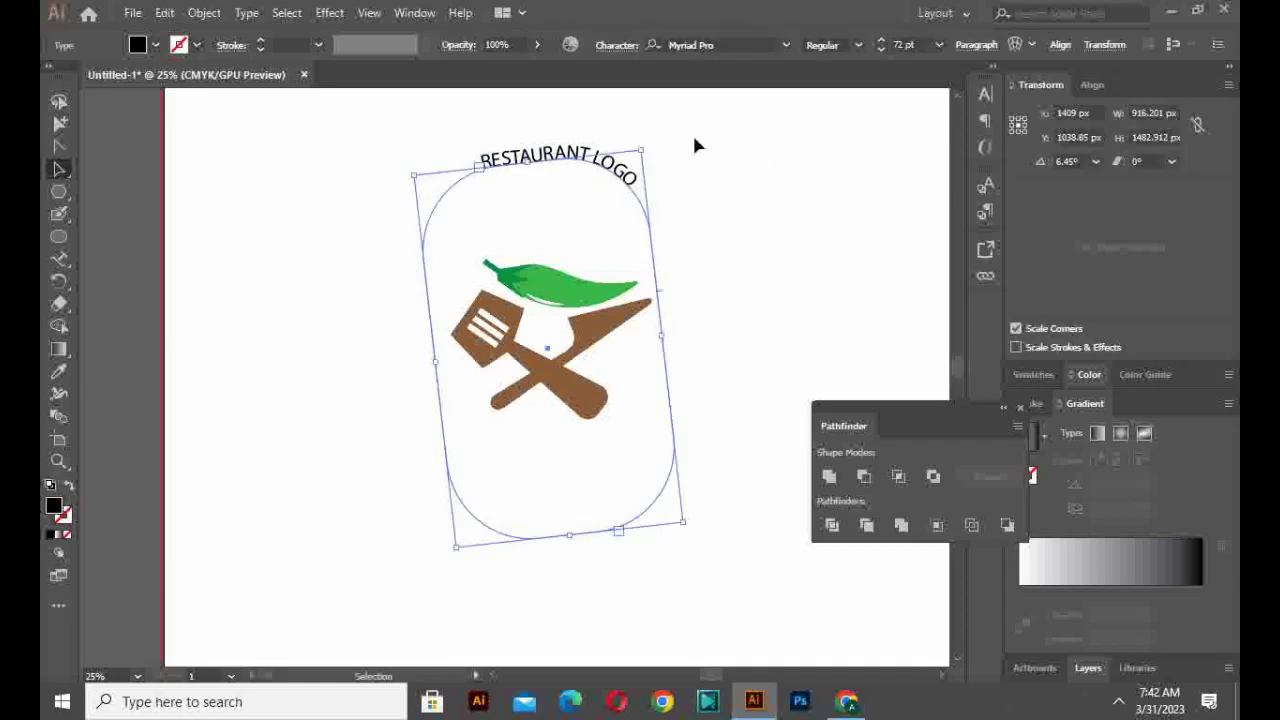
mouse_move(652, 146)
mouse_down()
mouse_move(621, 131)
mouse_move(652, 145)
mouse_up()
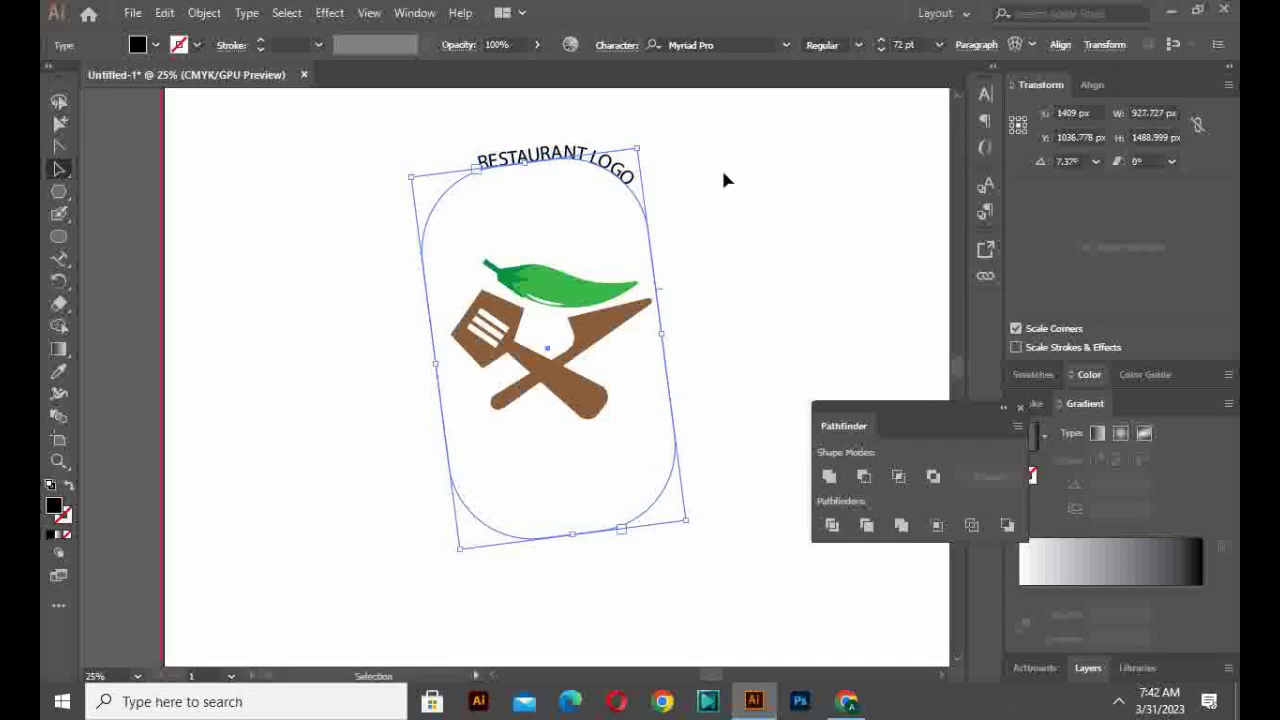
click(721, 167)
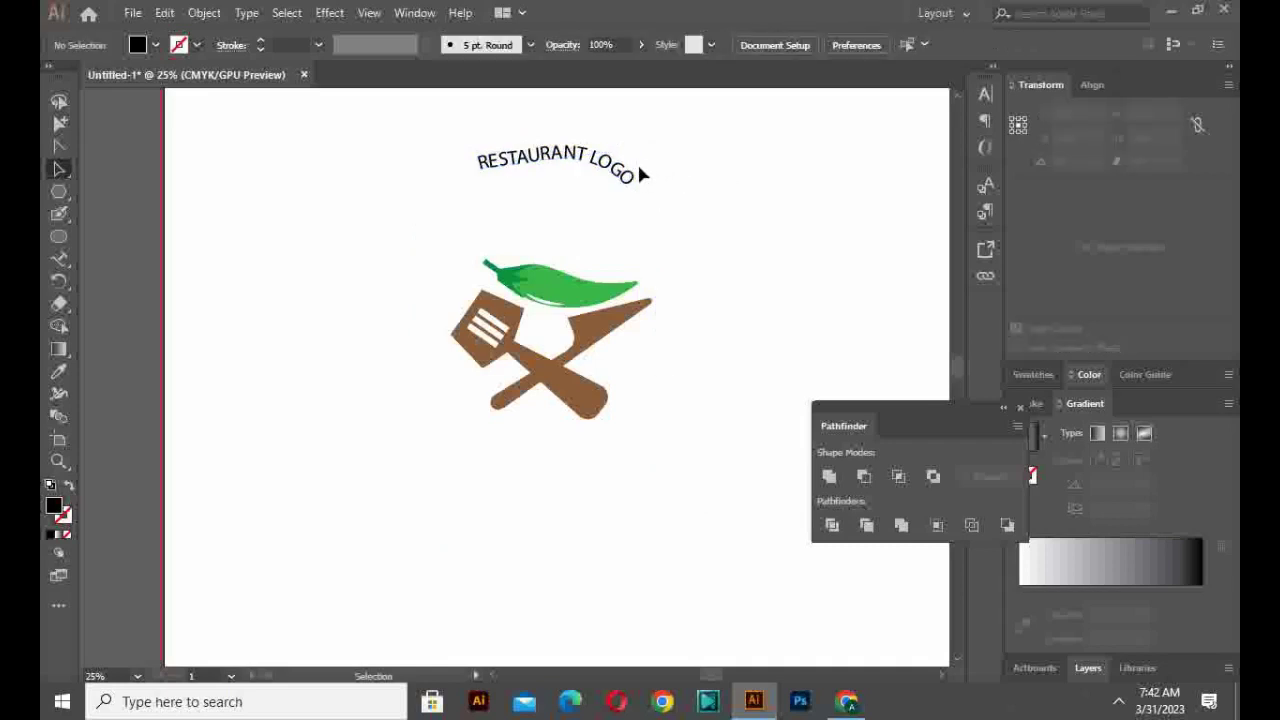
drag(630, 189, 637, 246)
click(726, 229)
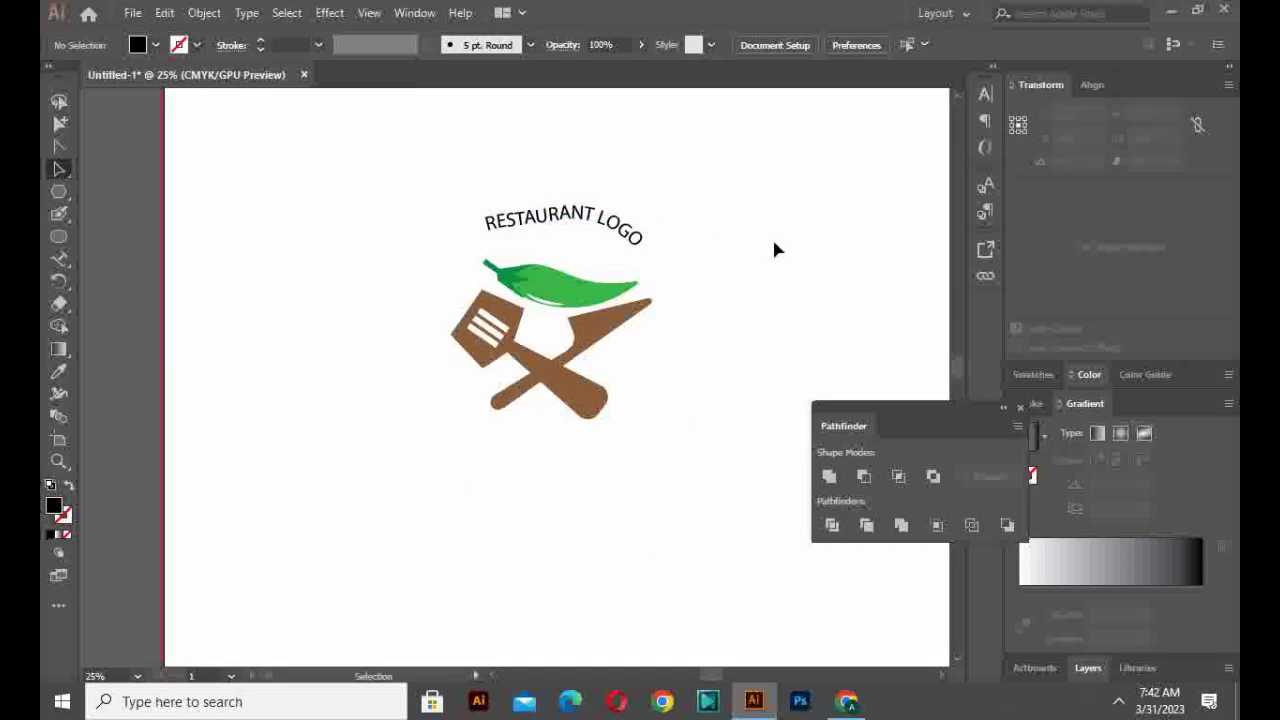